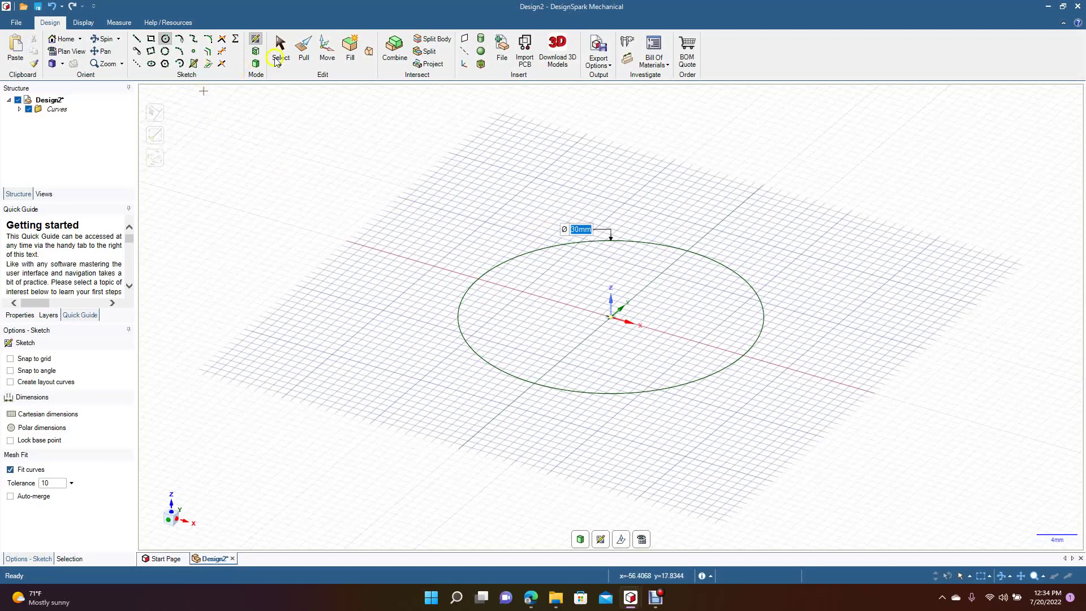
Finish the circle sketch and activate Pull with the No merge option
left_click(283, 49)
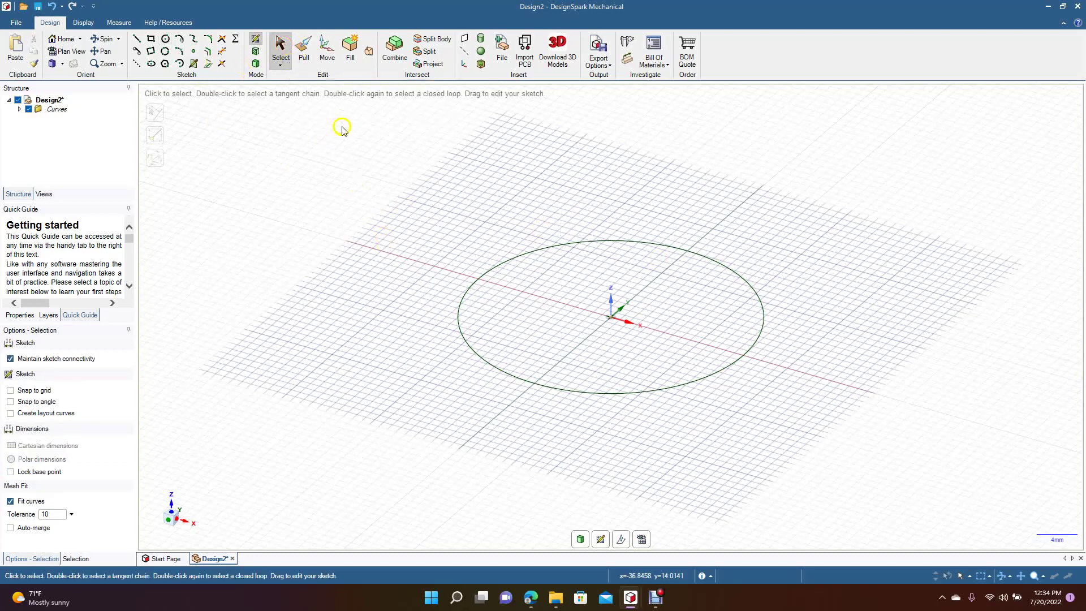
left_click(302, 46)
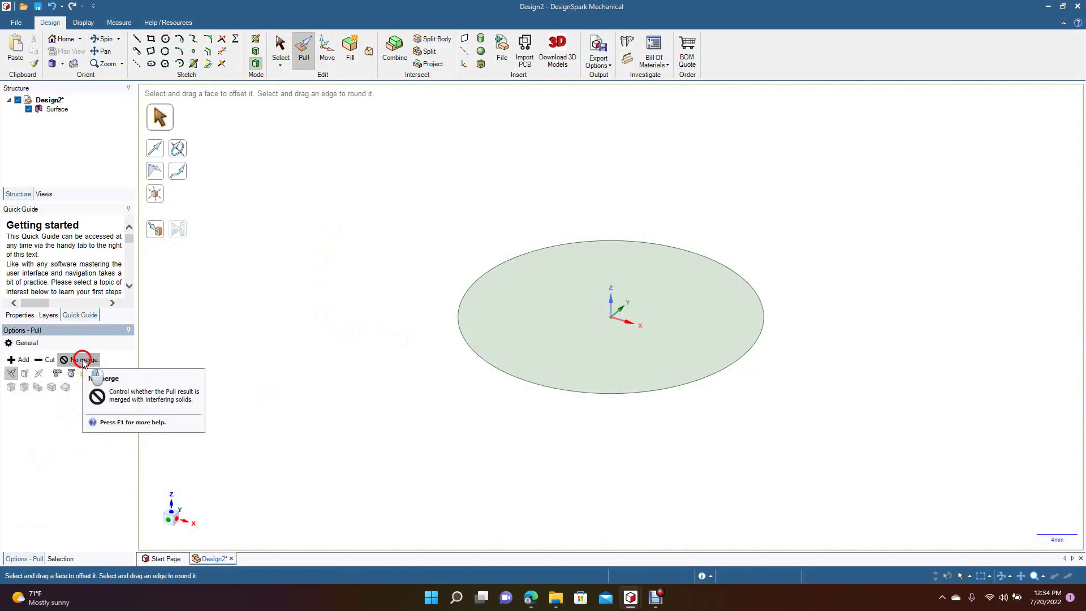
Try to pull the circular surface up about 4.6 mm with No merge
left_click(515, 357)
left_click_drag(533, 334, 540, 291)
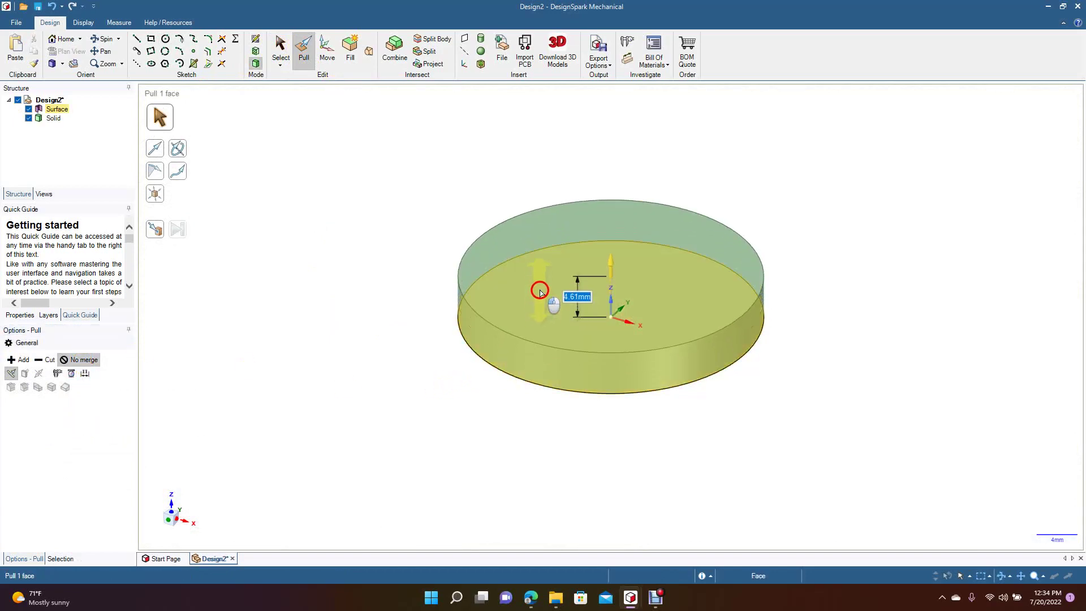
key("Escape")
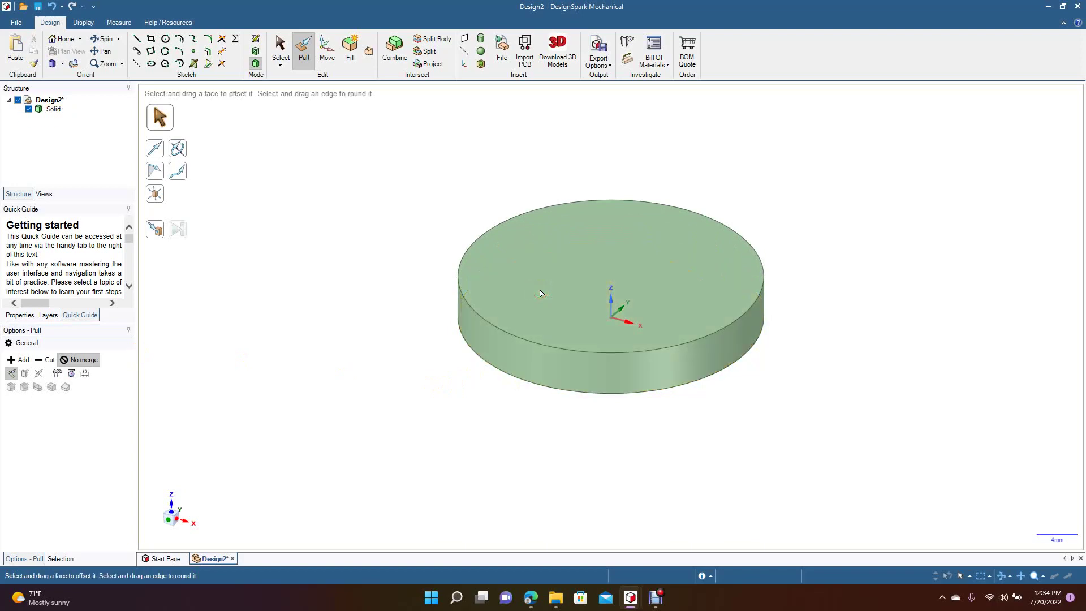
key("ctrl+z")
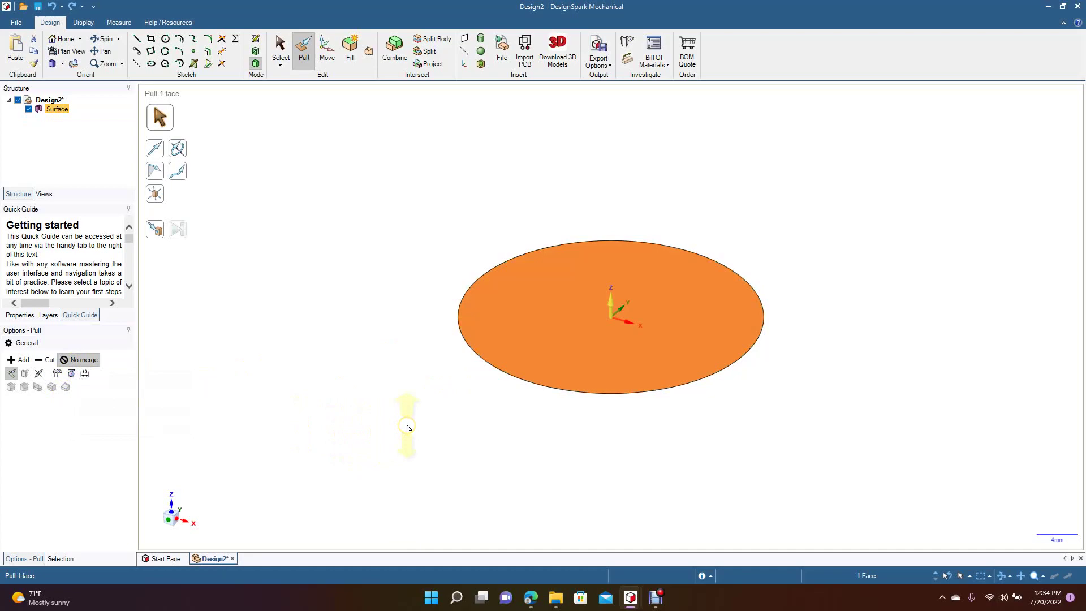
Pull the circular surface up 4 mm to form a solid disk
left_click_drag(611, 305, 612, 284)
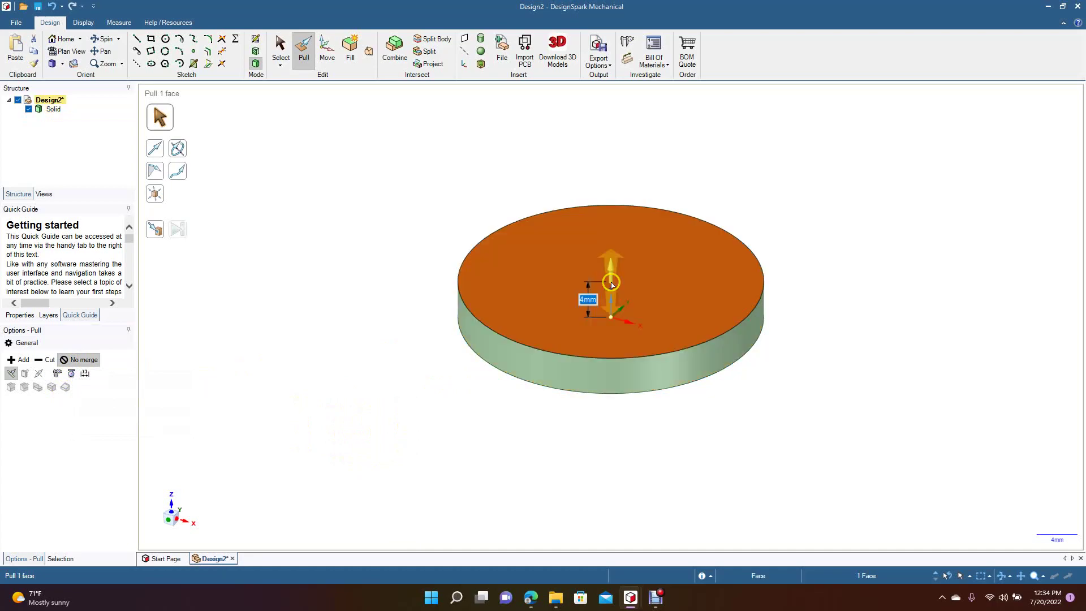
left_click(373, 250)
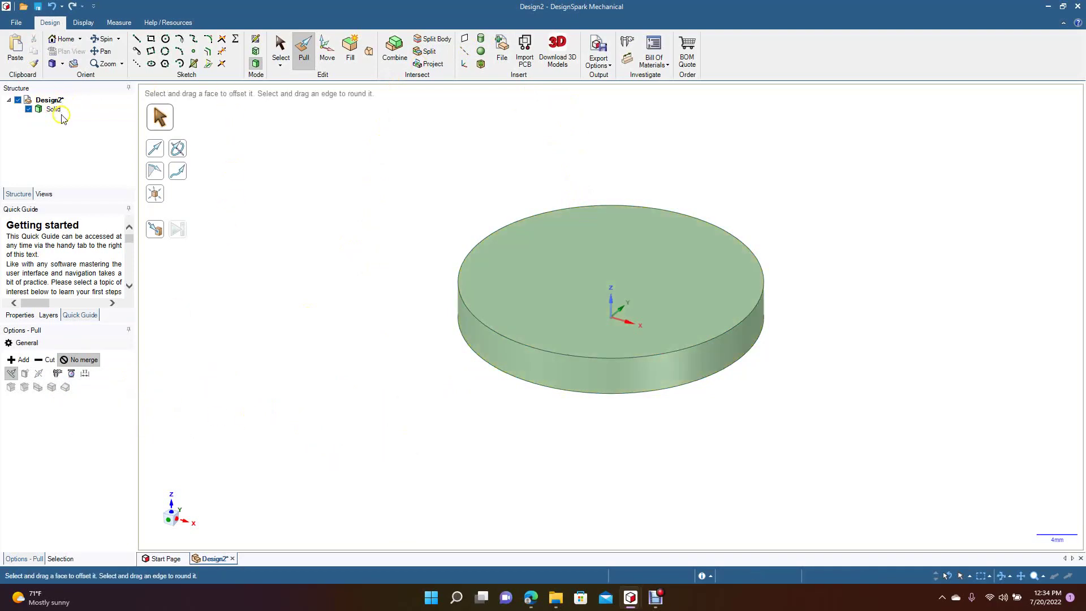
Rename the disk's solid in the structure tree as Top Part
left_click(281, 50)
left_click(496, 273)
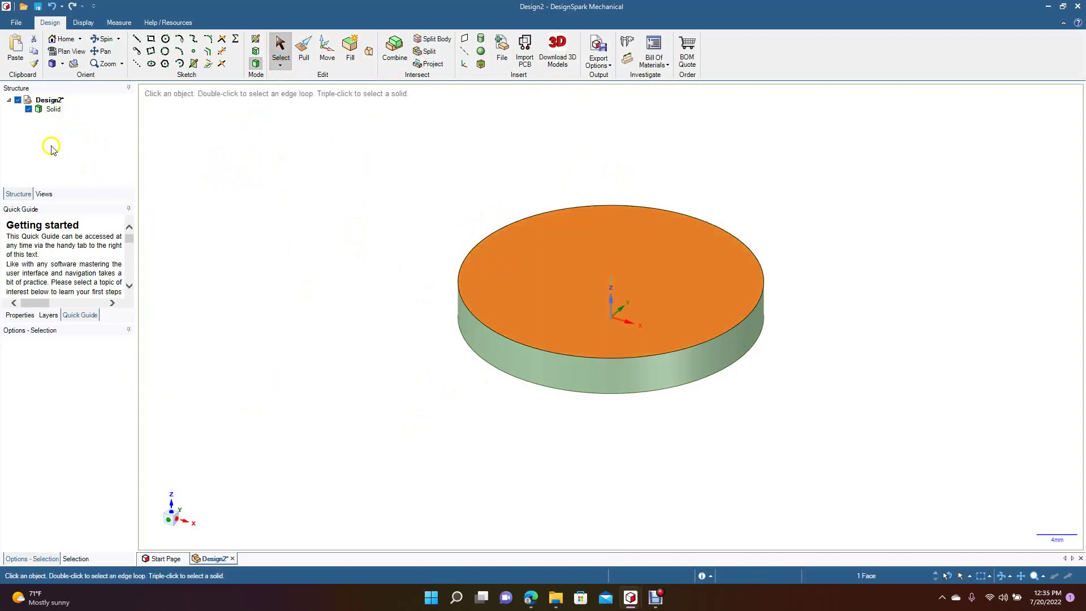
left_click(332, 253)
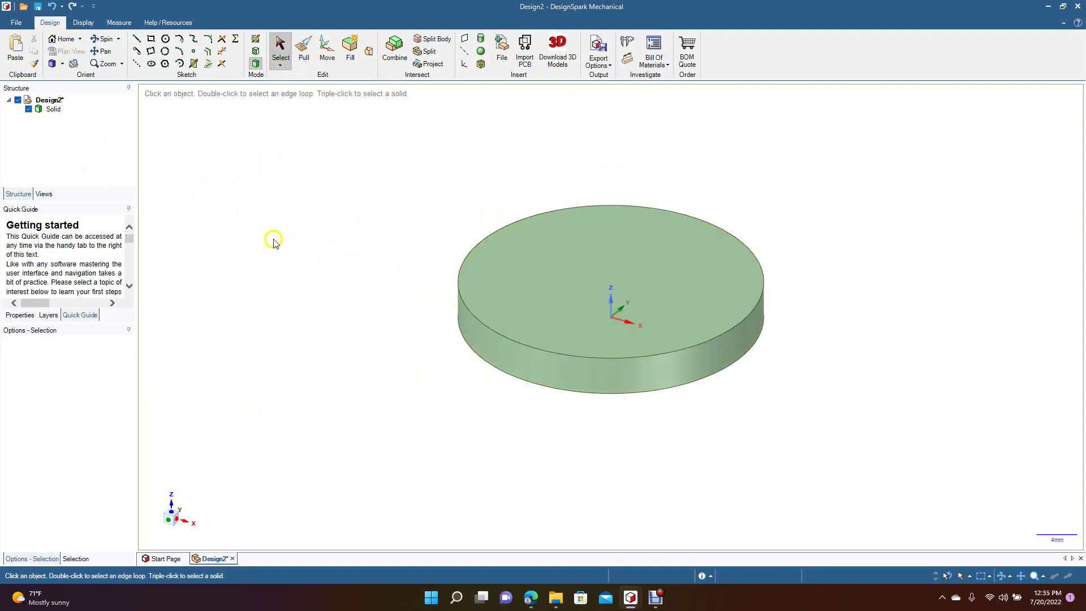
left_click(55, 110)
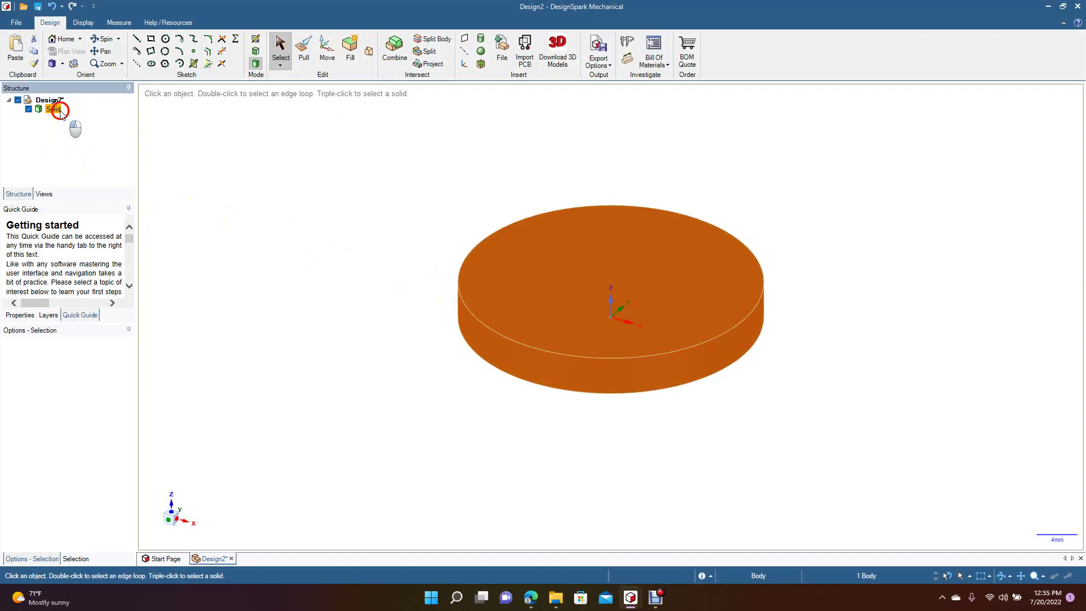
left_click(57, 112)
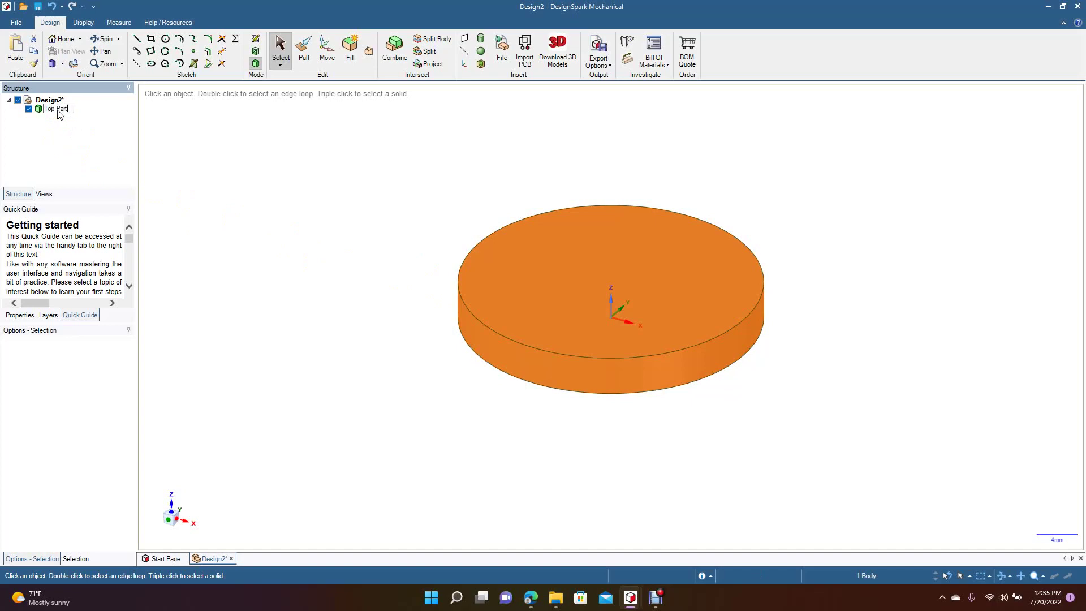
left_click(194, 199)
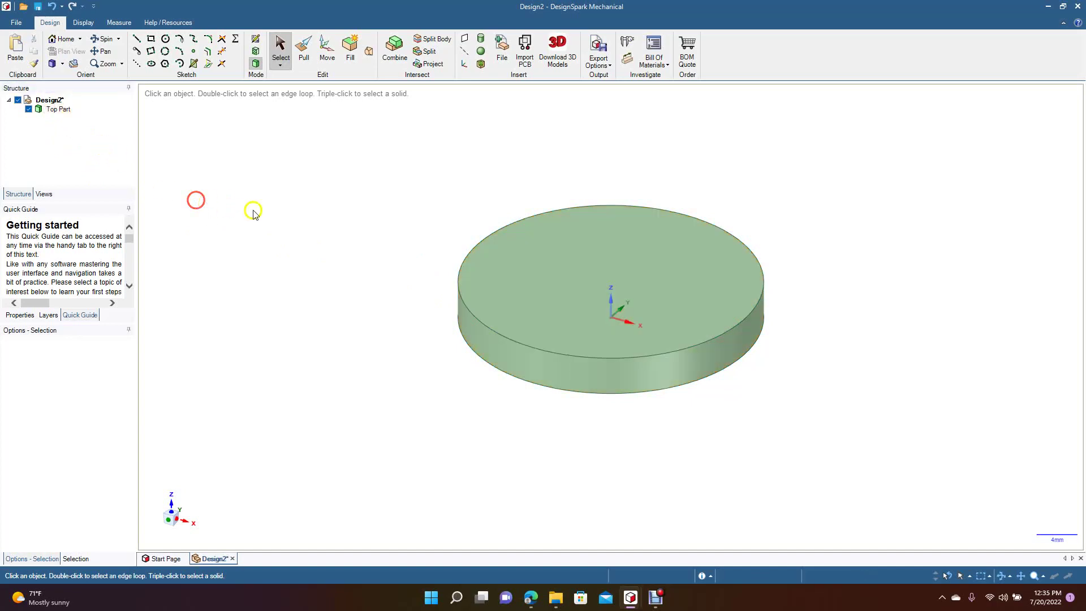
Sketch a 6 mm diameter circle centred on the disk's top face, then finish the sketch by activating Pull
left_click(513, 267)
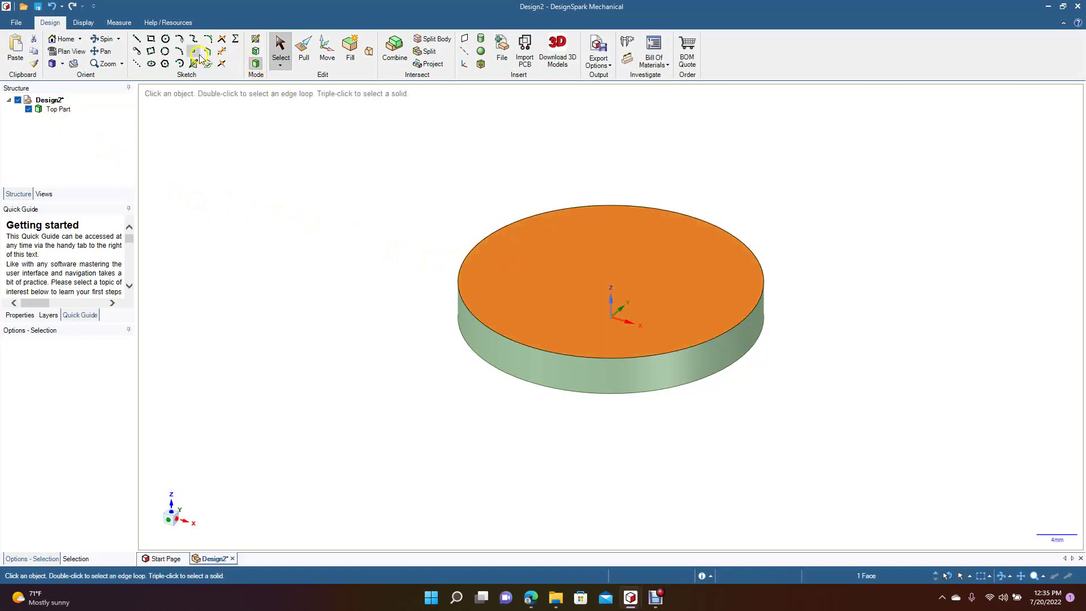
left_click(165, 39)
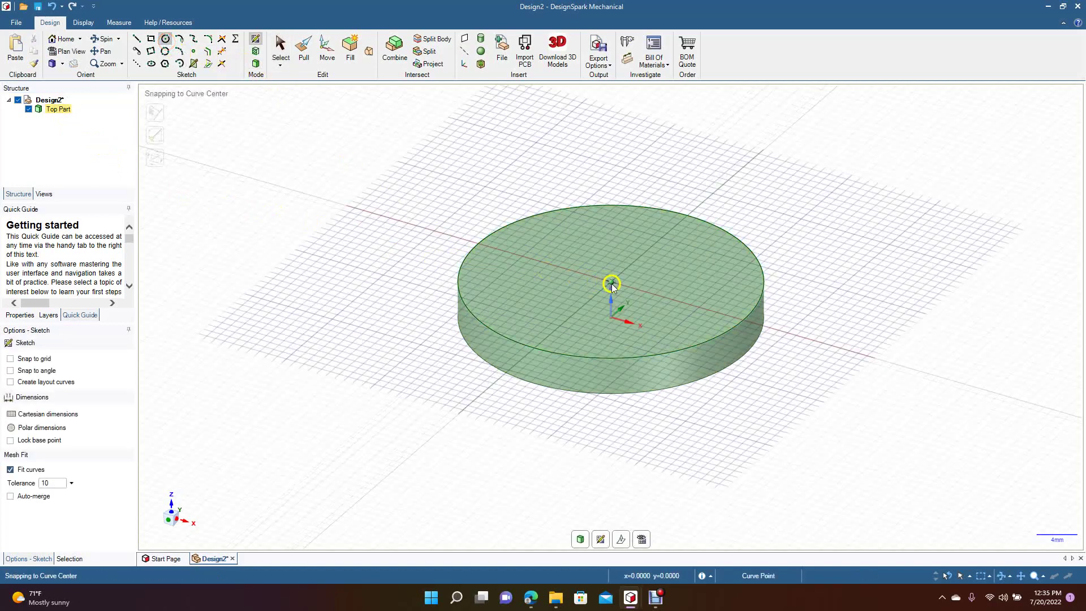
left_click(611, 282)
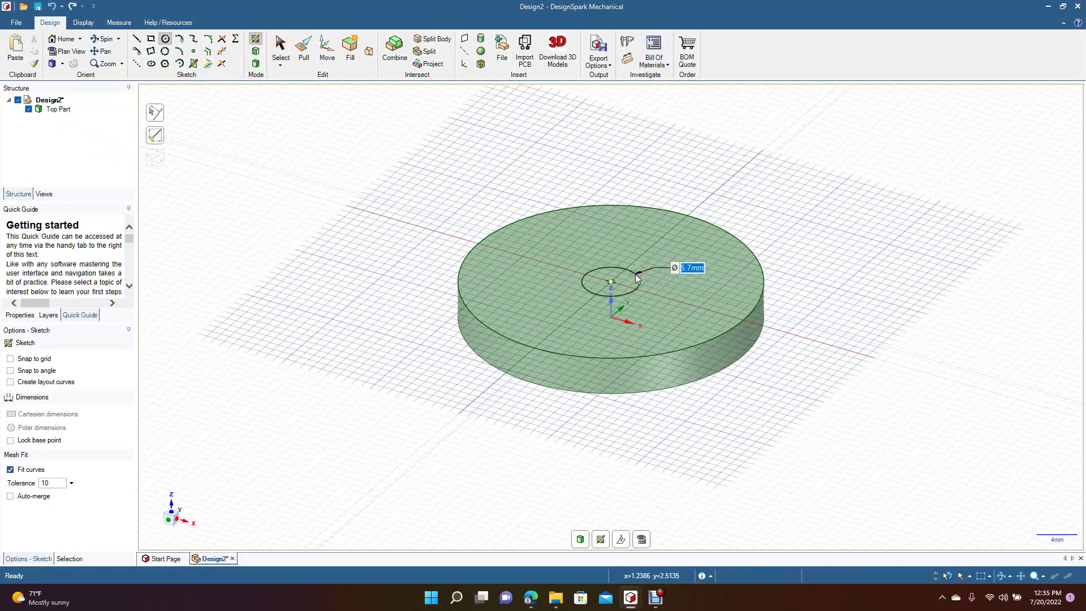
type("6")
key("Return")
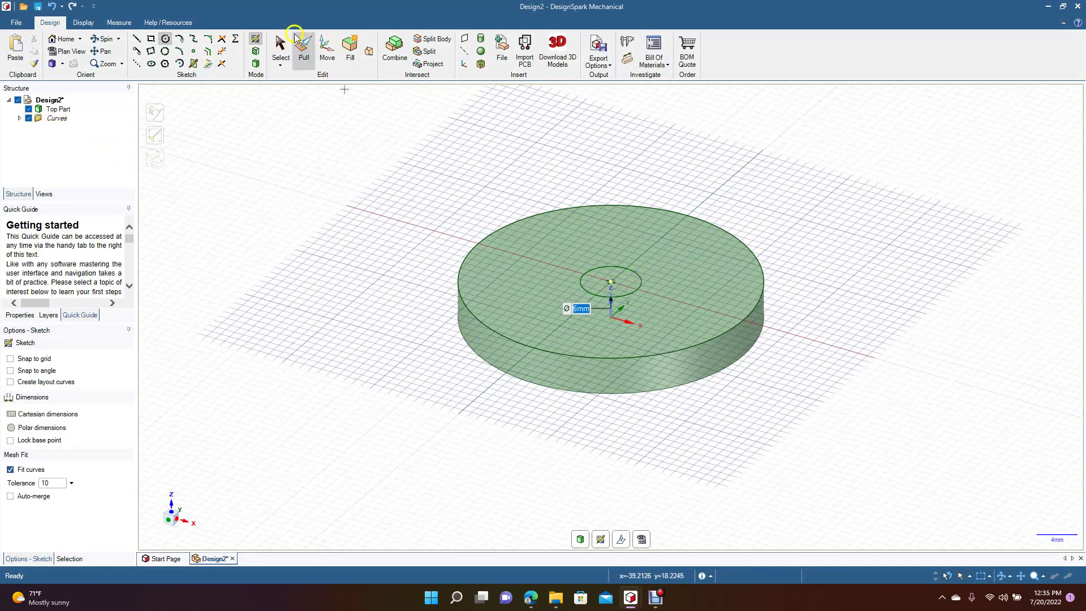
left_click(277, 45)
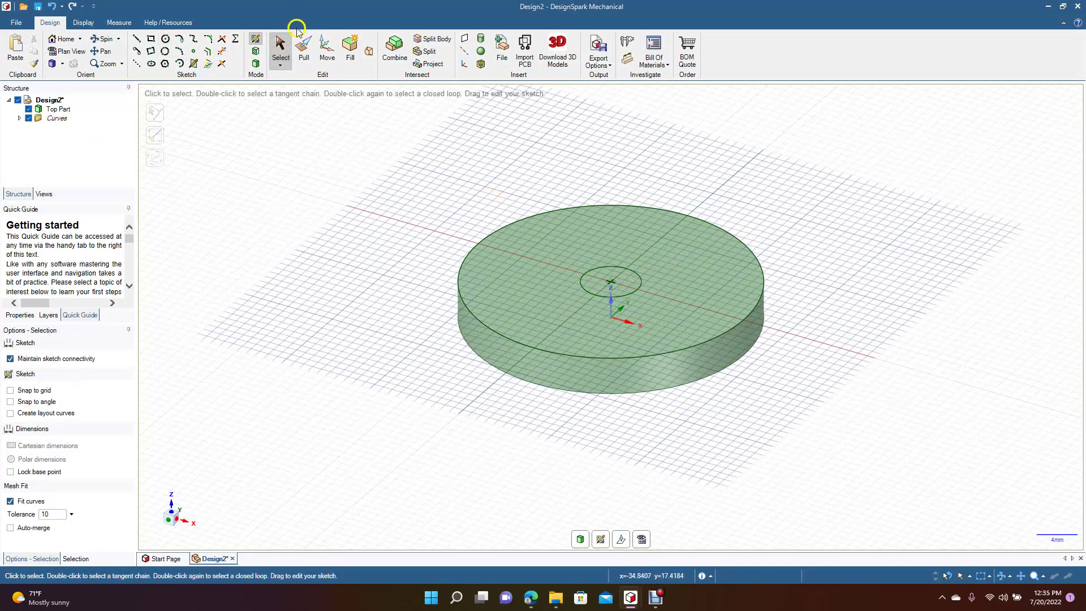
left_click(302, 49)
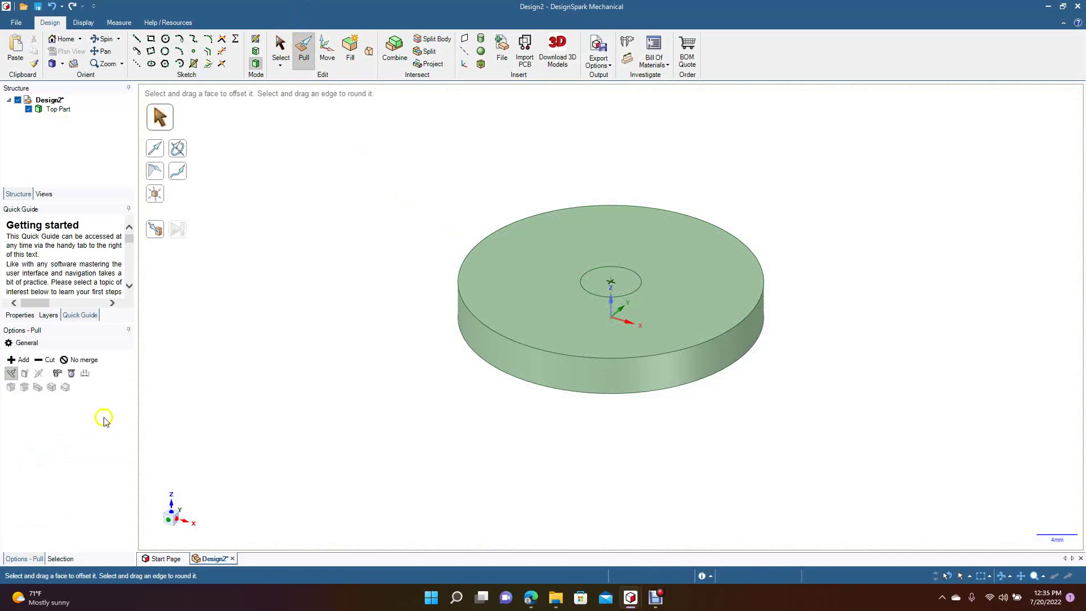
Try to pull the 6 mm circular face upward into a separate cylinder with No merge
left_click(86, 362)
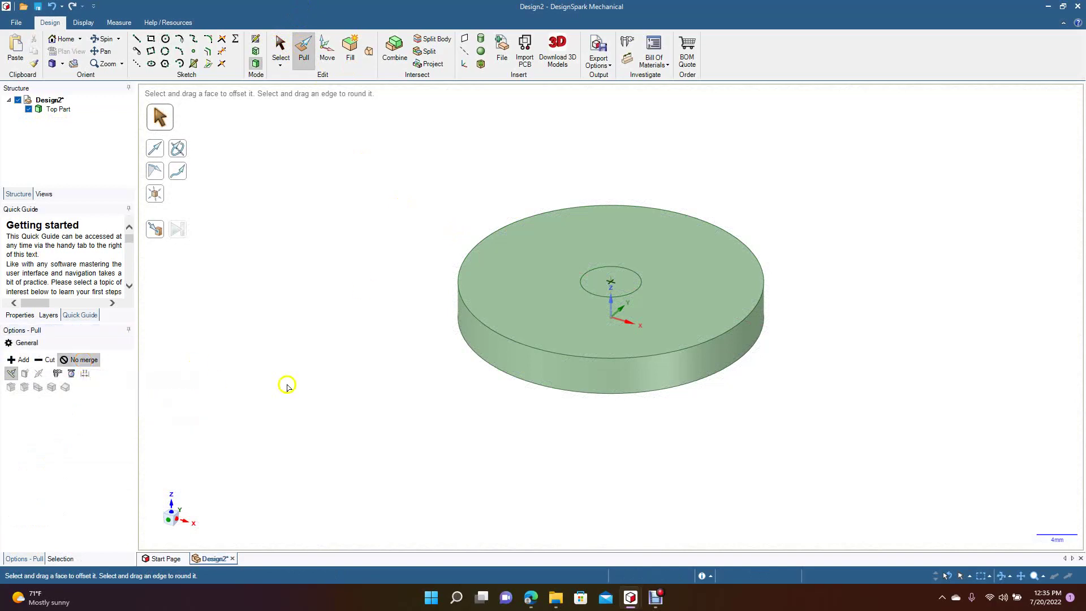
left_click(695, 274)
left_click(631, 283)
left_click_drag(631, 282, 641, 157)
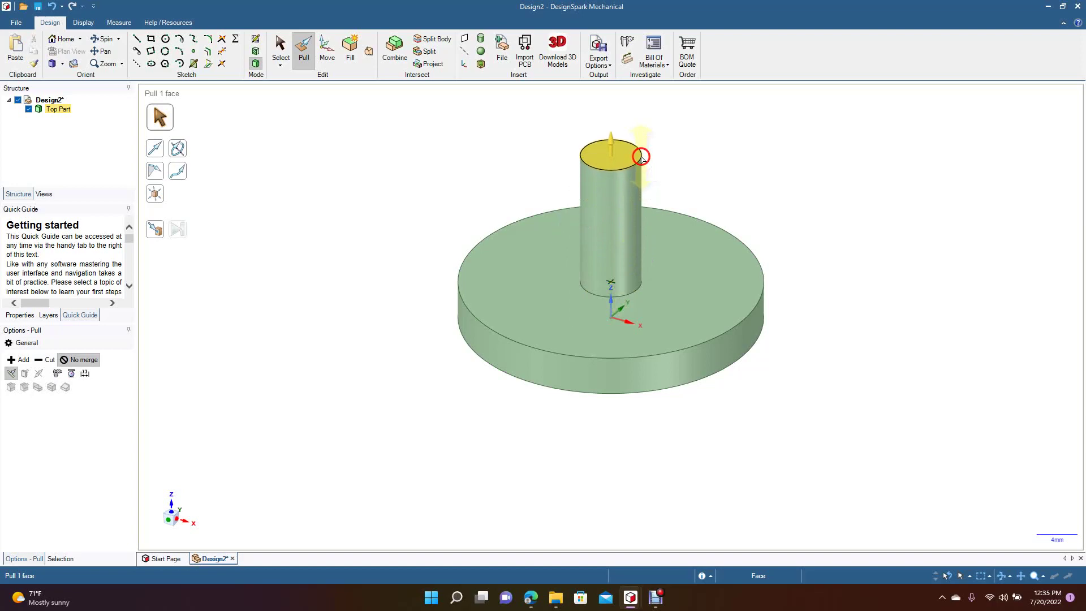
left_click(708, 150)
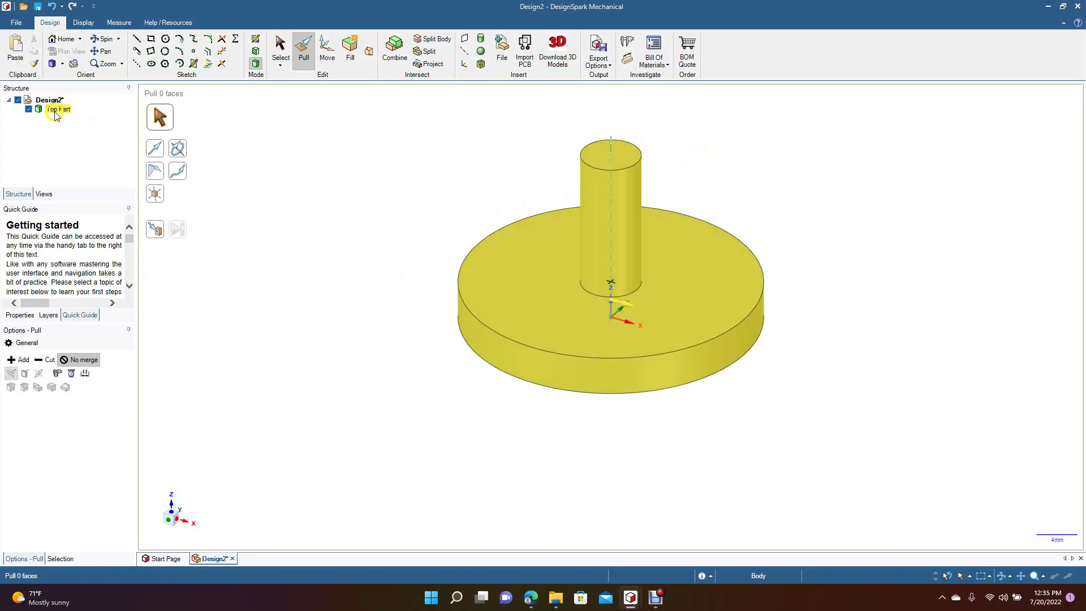
left_click(276, 329)
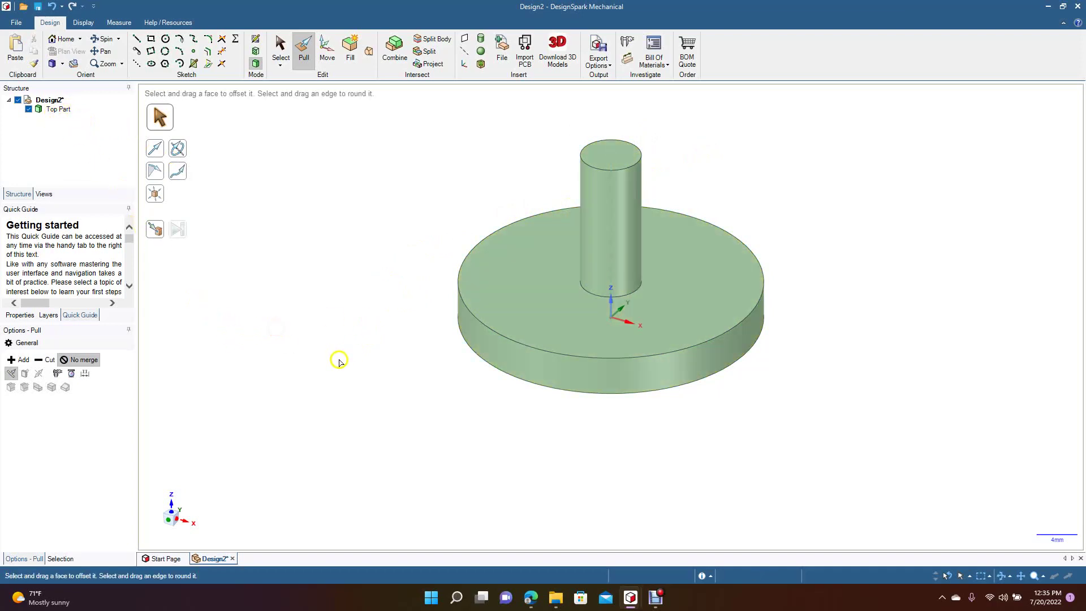
key("ctrl+z")
Try pulling the 6 mm circular face up about 22.9 mm with No merge
left_click(601, 285)
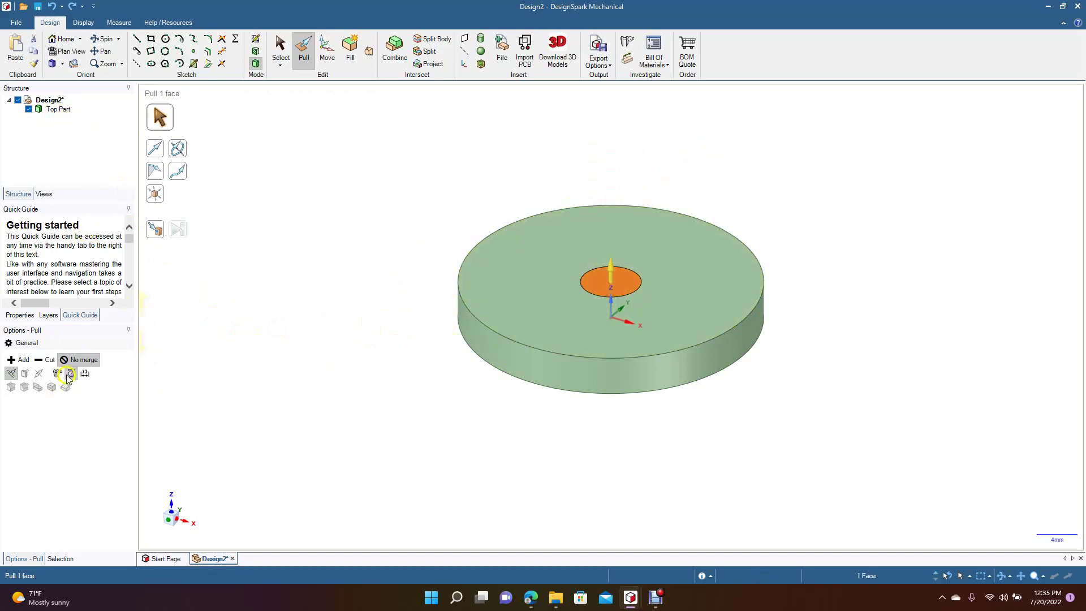
left_click(79, 362)
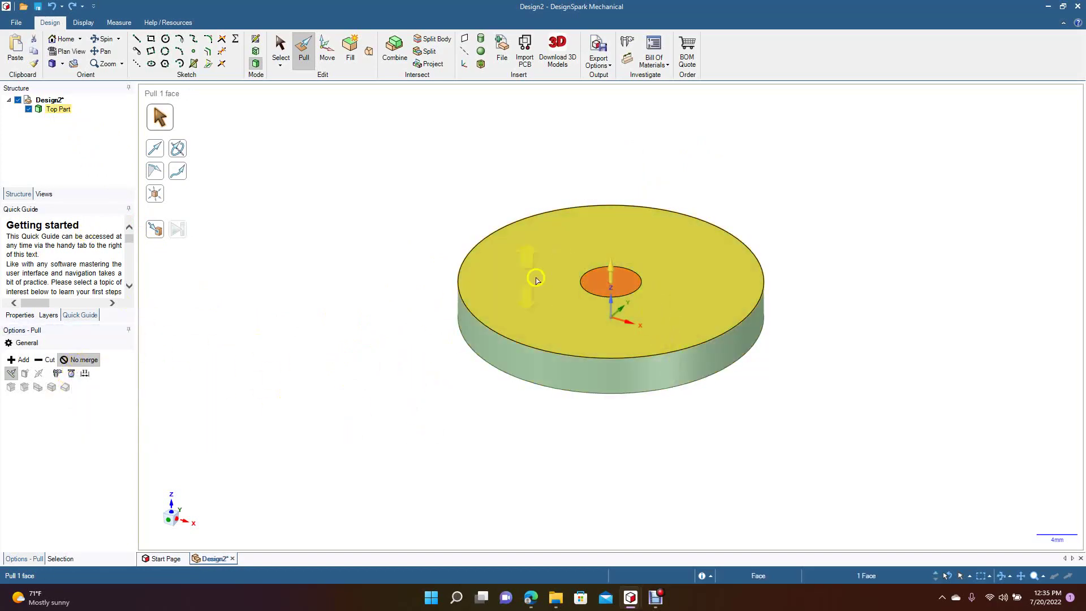
left_click_drag(616, 283, 599, 69)
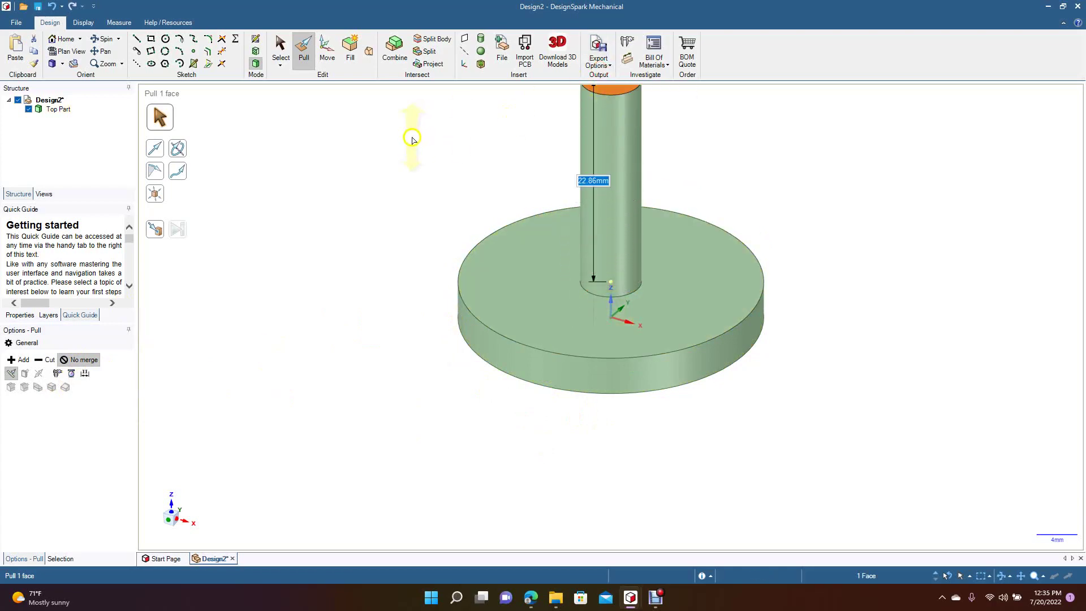
left_click(287, 52)
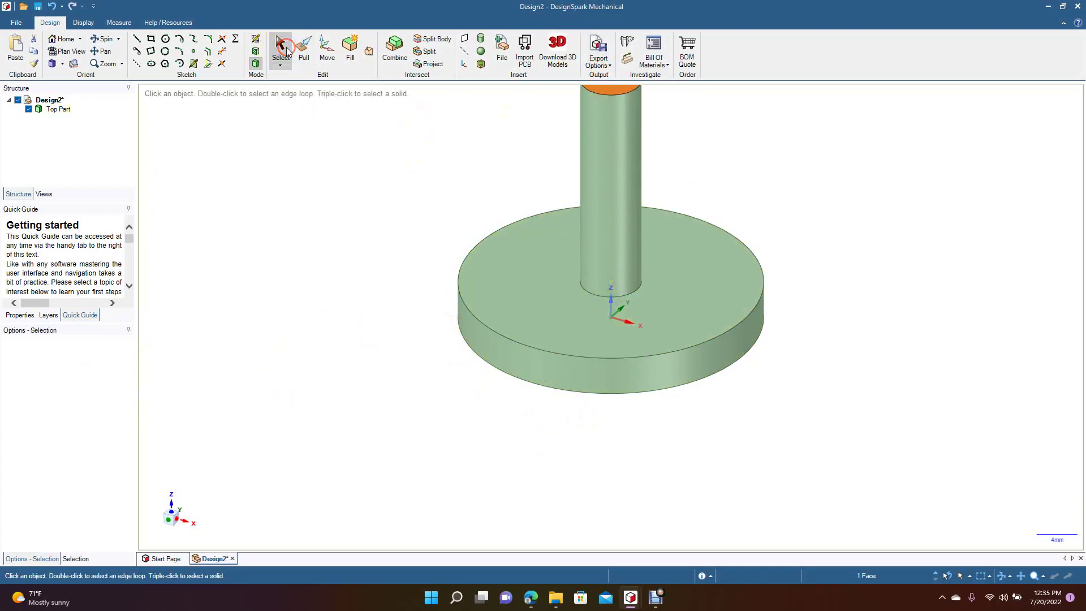
left_click(365, 247)
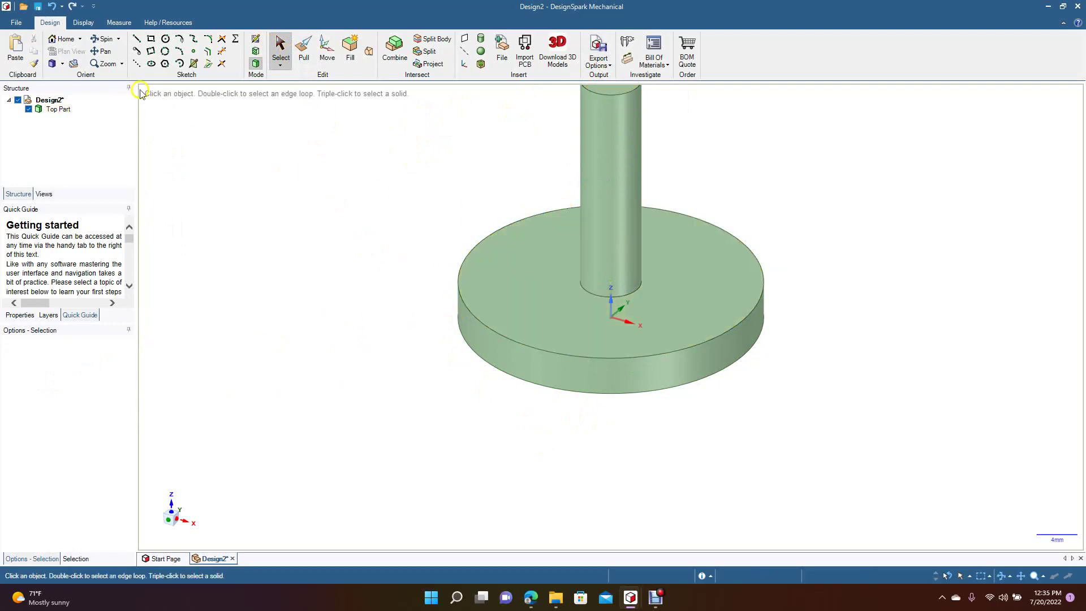
key("ctrl")
key("ctrl+z")
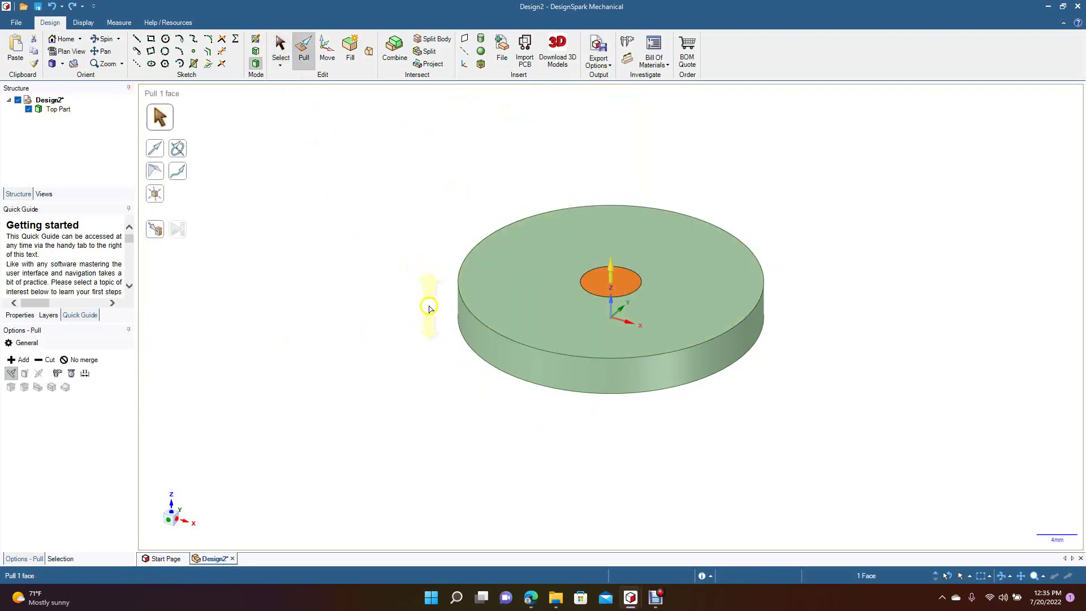
Try pulling the 6 mm circular face up about 2.4 mm with No merge
left_click(83, 361)
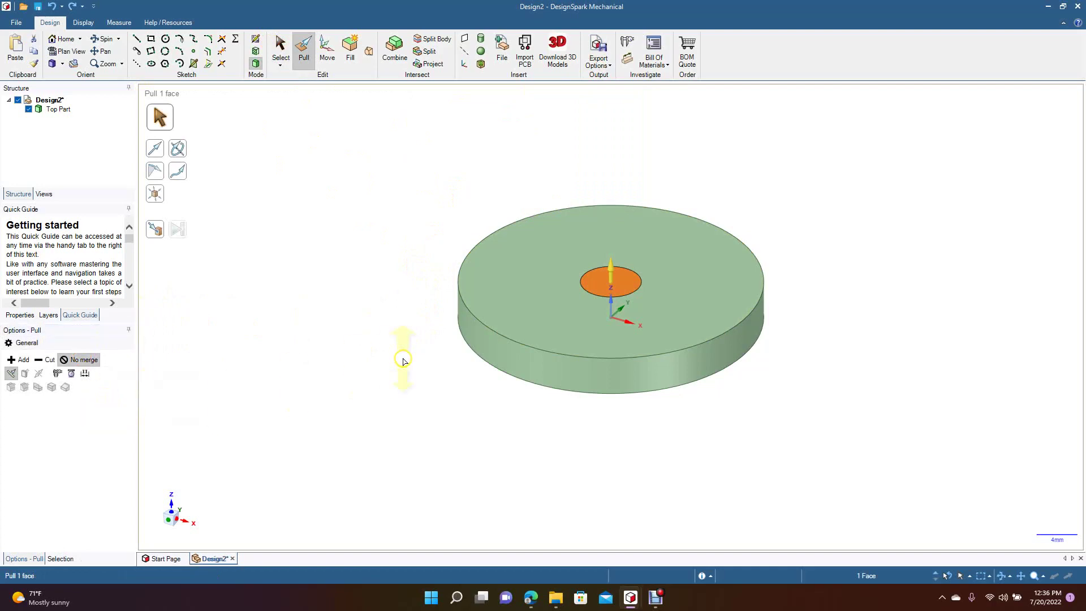
left_click_drag(621, 283, 625, 258)
left_click(375, 176)
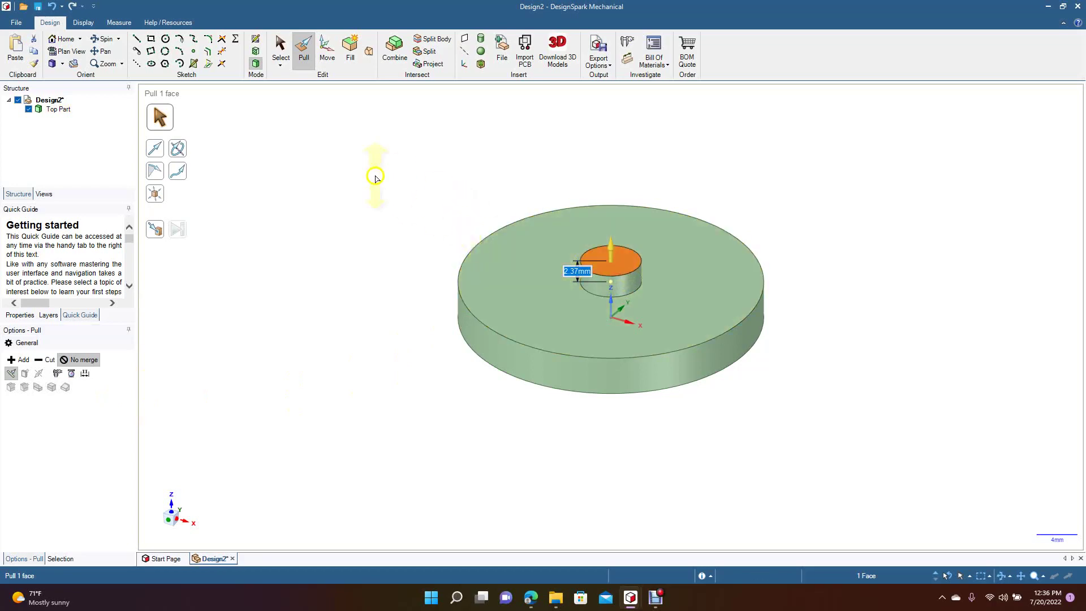
left_click(86, 108)
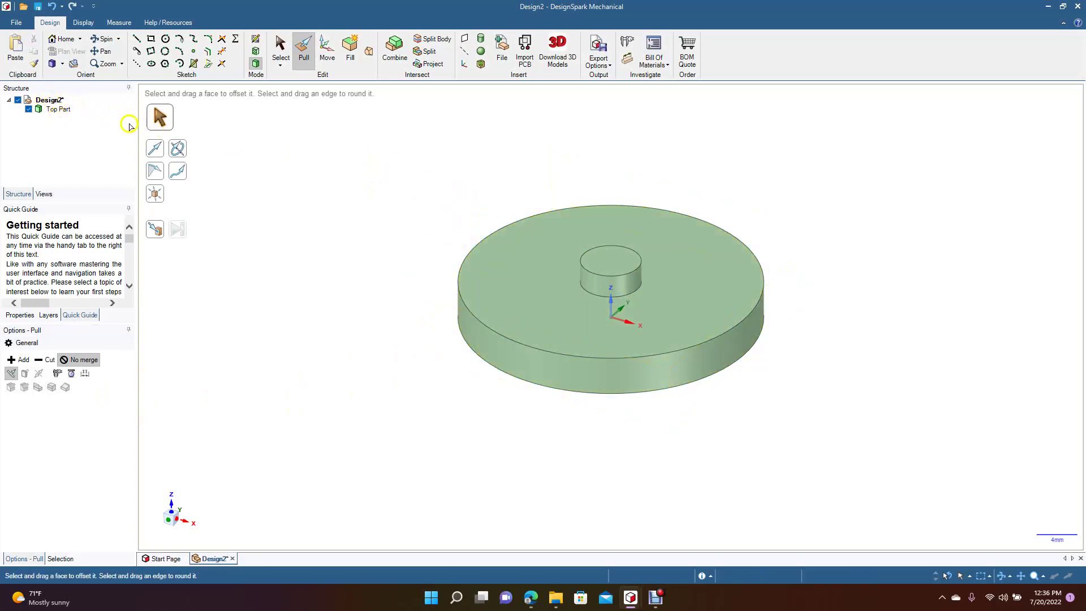
left_click(280, 48)
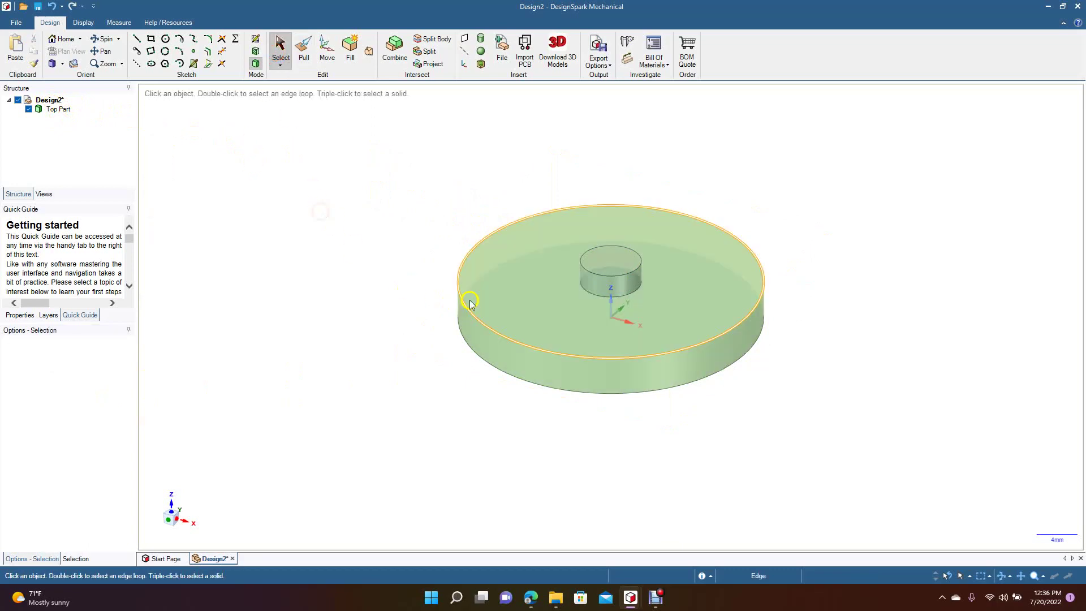
key("ctrl+z")
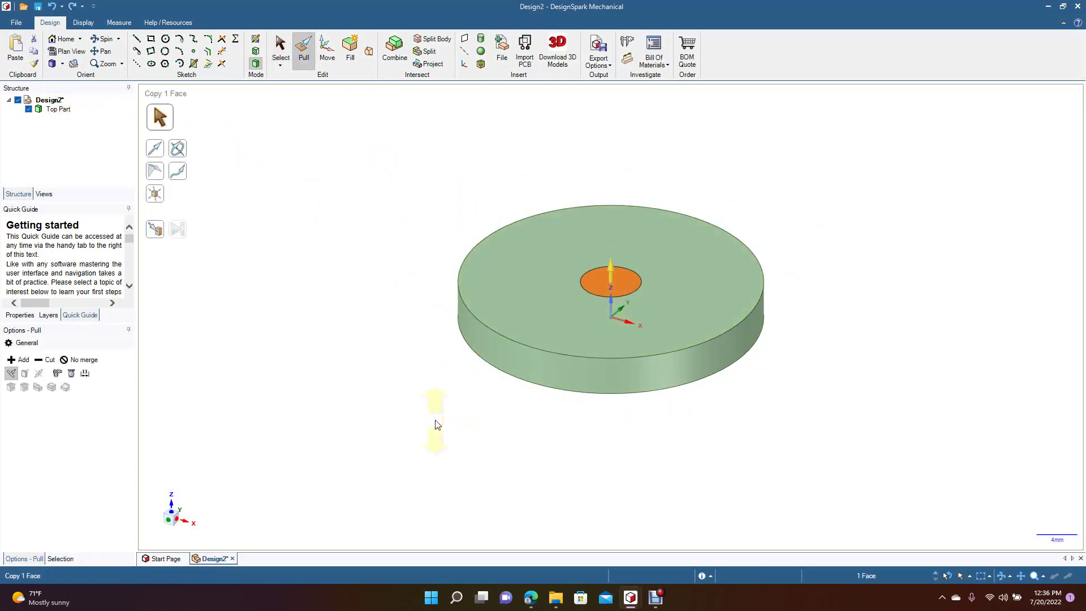
left_click(423, 392)
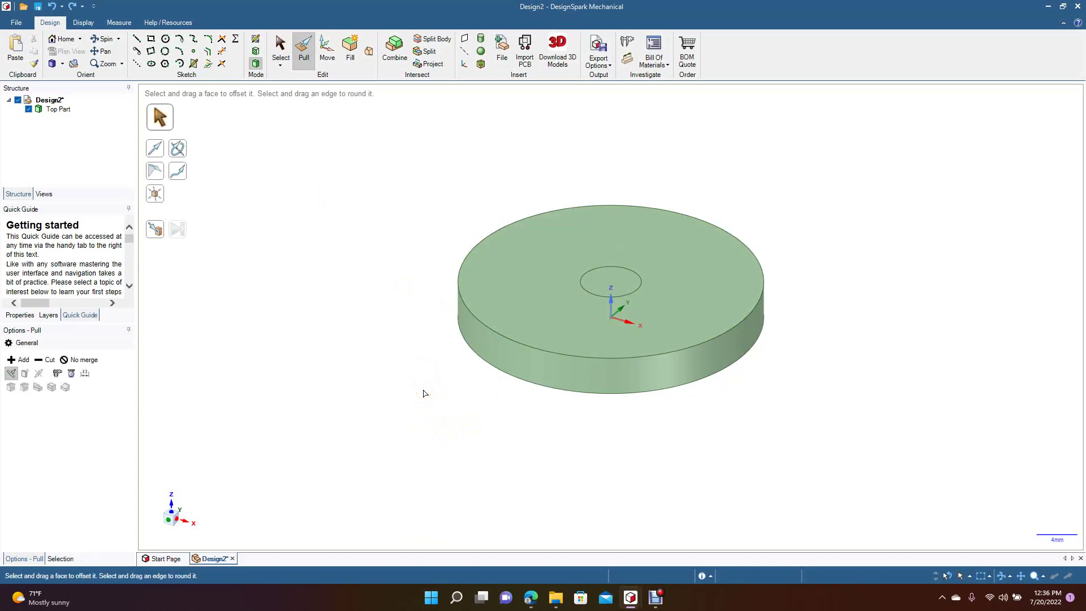
left_click(625, 292)
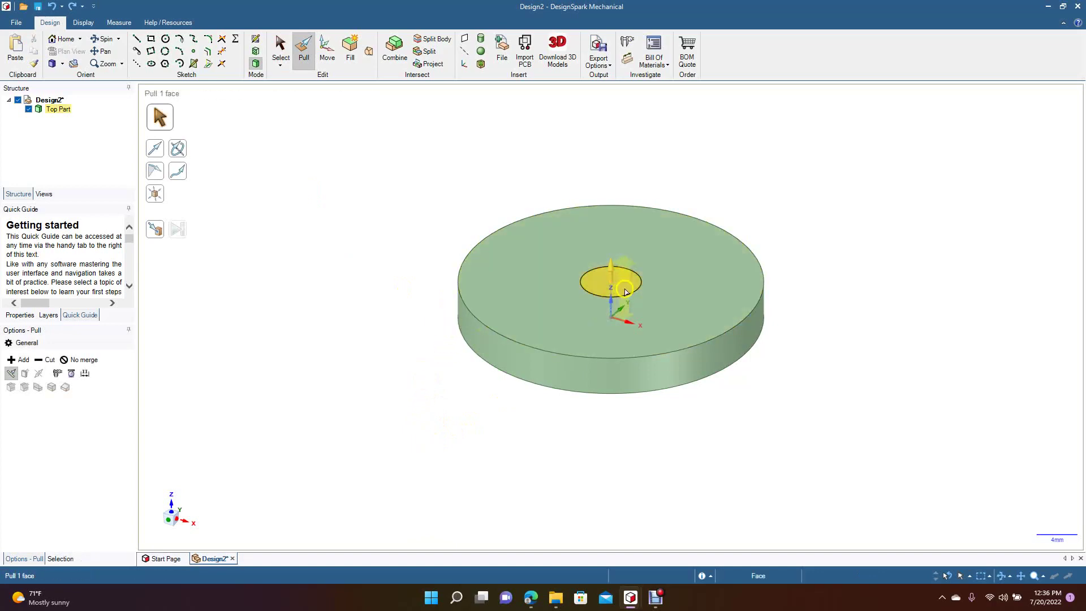
left_click(395, 145)
Try moving the 6 mm circular face freely up off the disk along Z, undoing each attempt
left_click(280, 48)
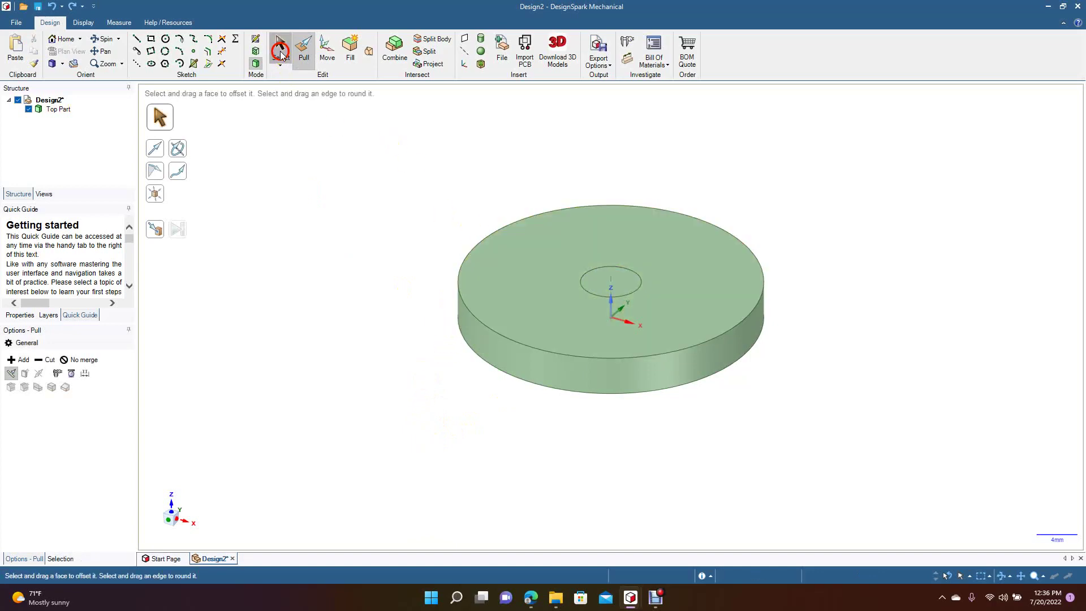
left_click(558, 262)
left_click(602, 273)
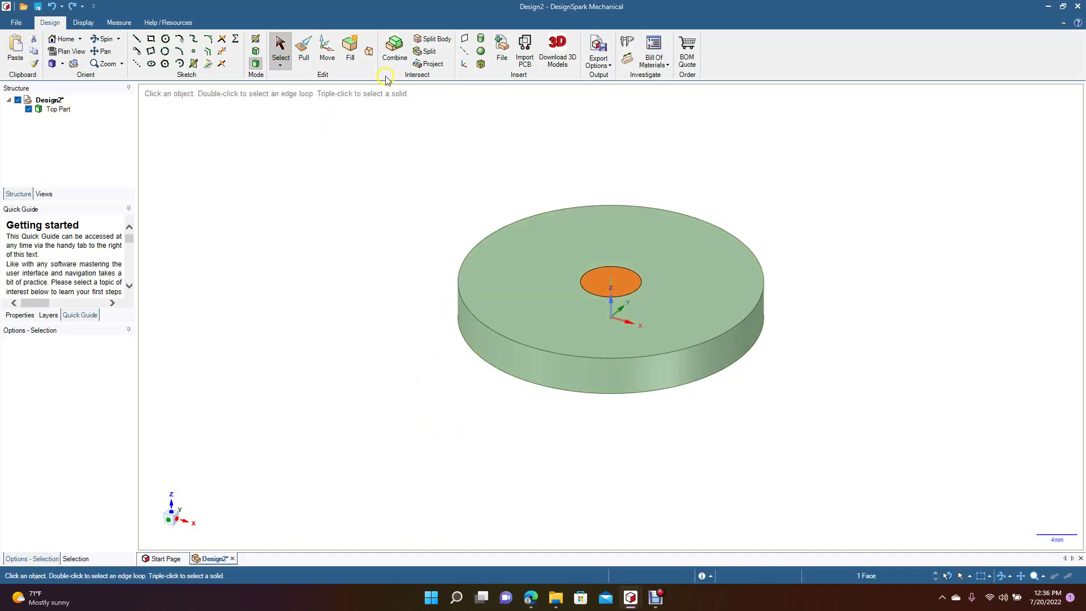
left_click(329, 58)
left_click_drag(606, 252, 609, 106)
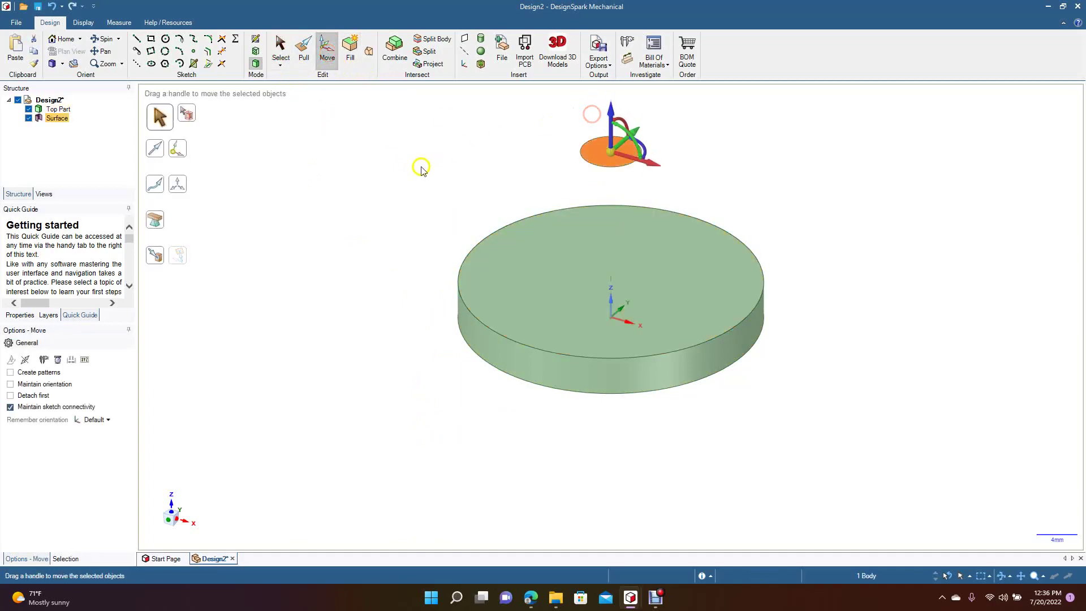
key("ctrl+z")
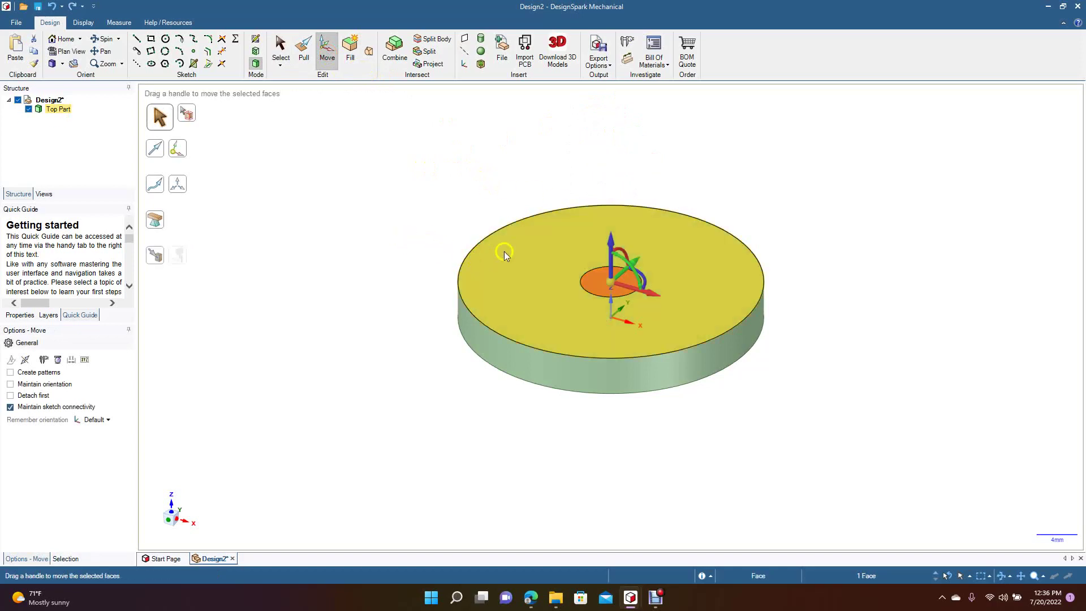
left_click_drag(609, 245, 605, 200)
left_click(396, 195)
left_click(618, 294)
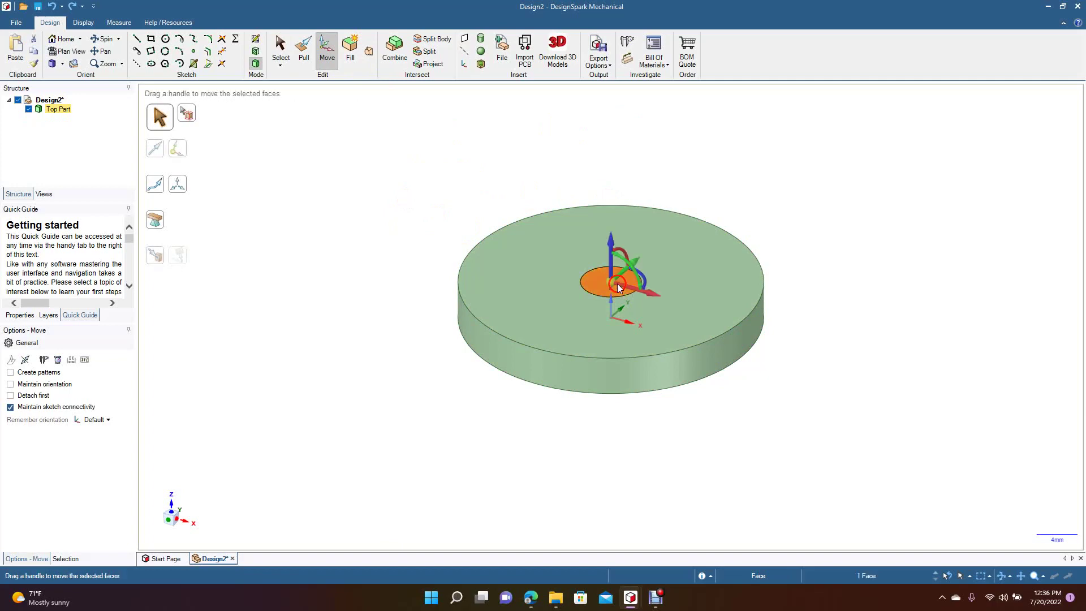
left_click_drag(613, 247, 610, 83)
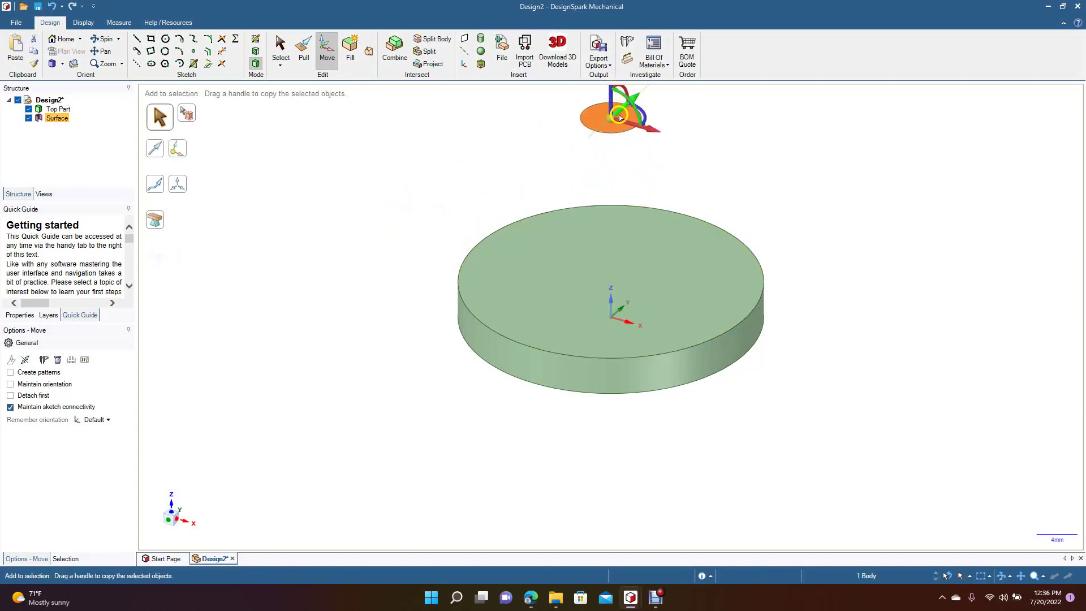
key("ctrl+z")
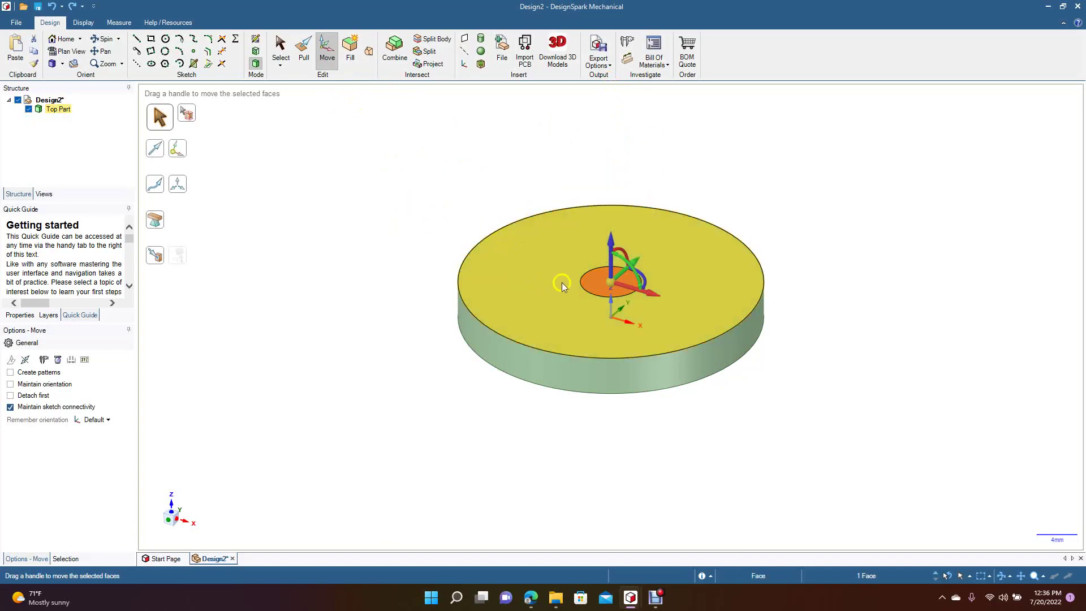
Move the 6 mm circular face 20 mm up along Z from the disk's top as a separate surface
left_click(613, 246)
type("20")
key("Return")
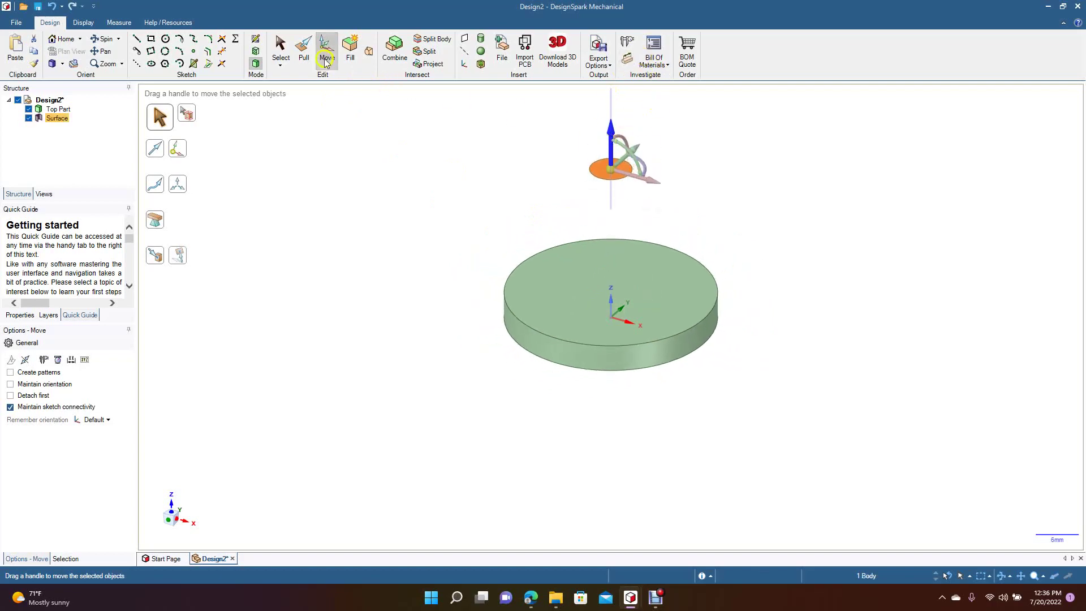
left_click(281, 49)
left_click(324, 149)
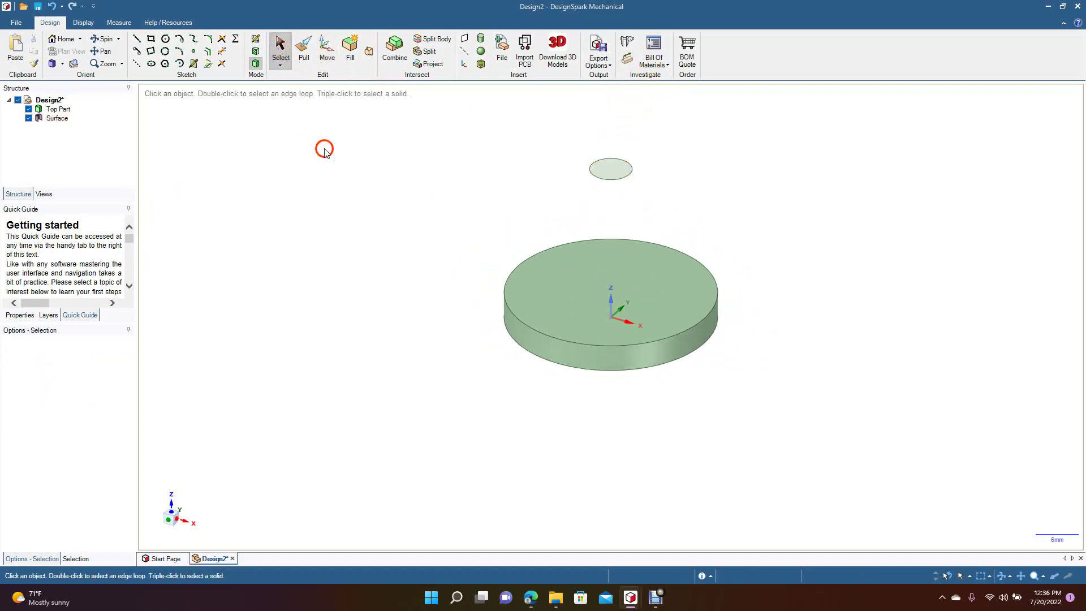
Pull the raised circular surface down to the disk's top face with No merge to form a separate cylinder
left_click(57, 118)
left_click(612, 173)
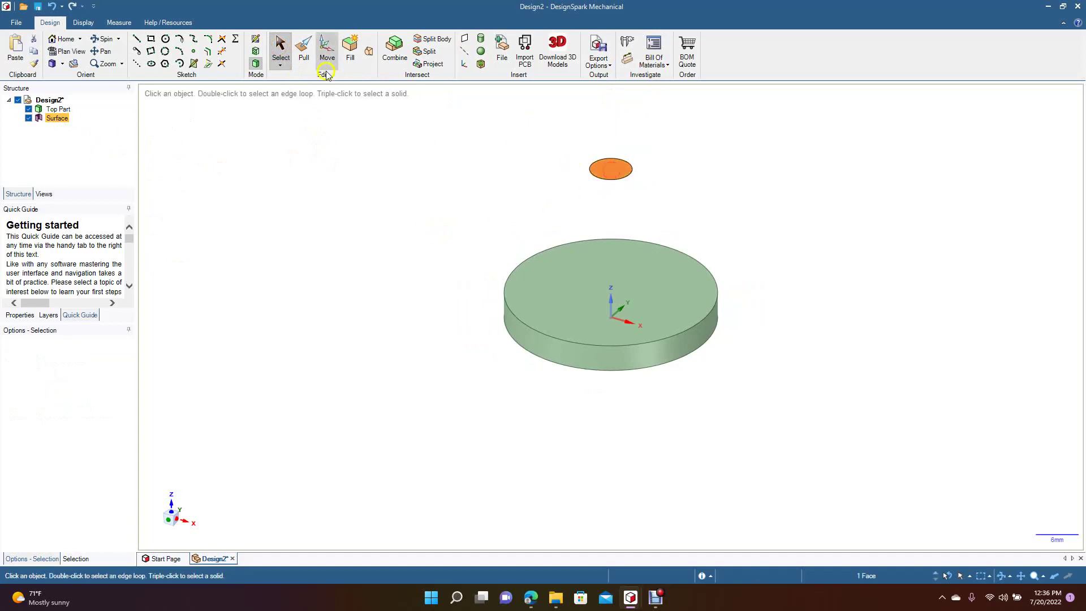
left_click(306, 52)
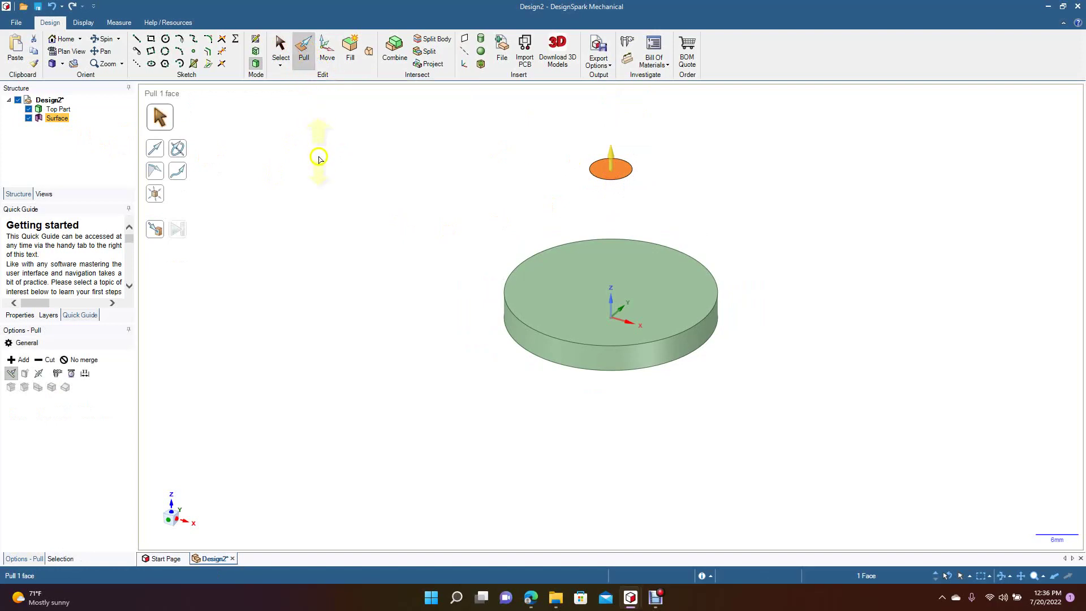
left_click(79, 359)
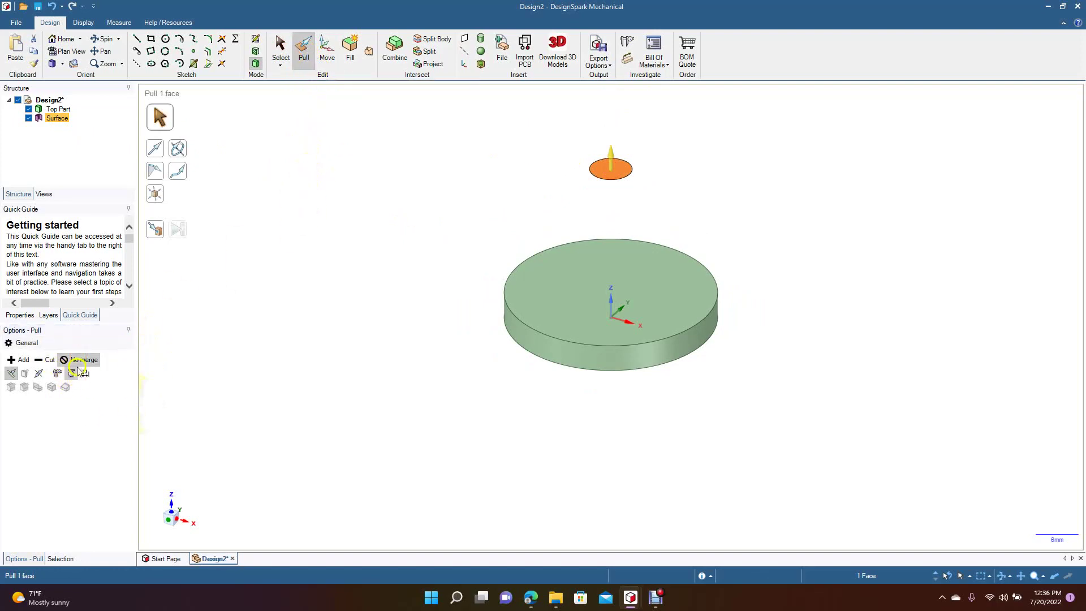
left_click(155, 227)
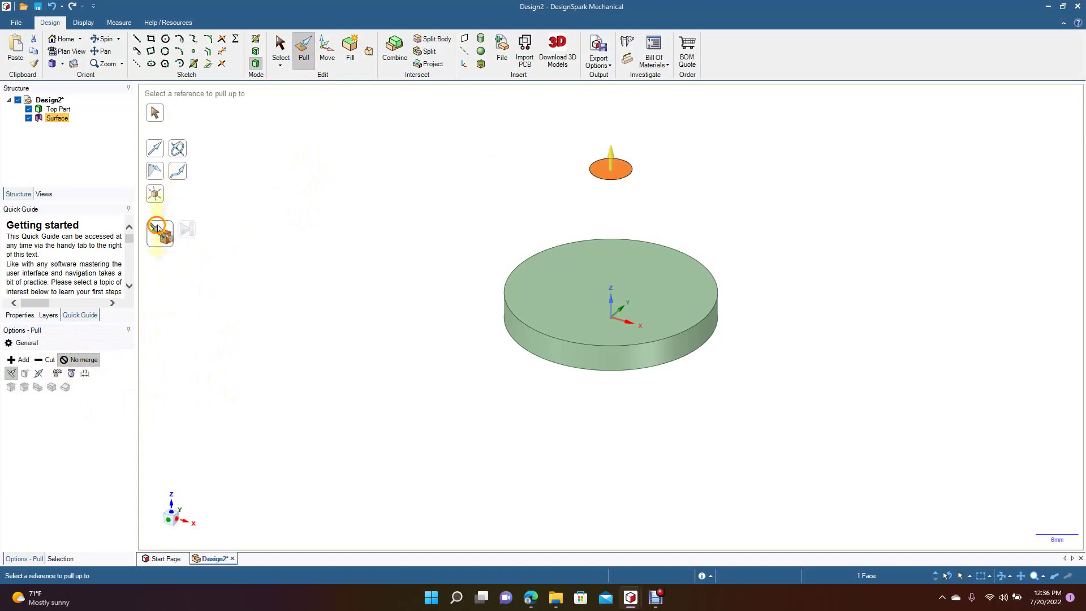
left_click(572, 279)
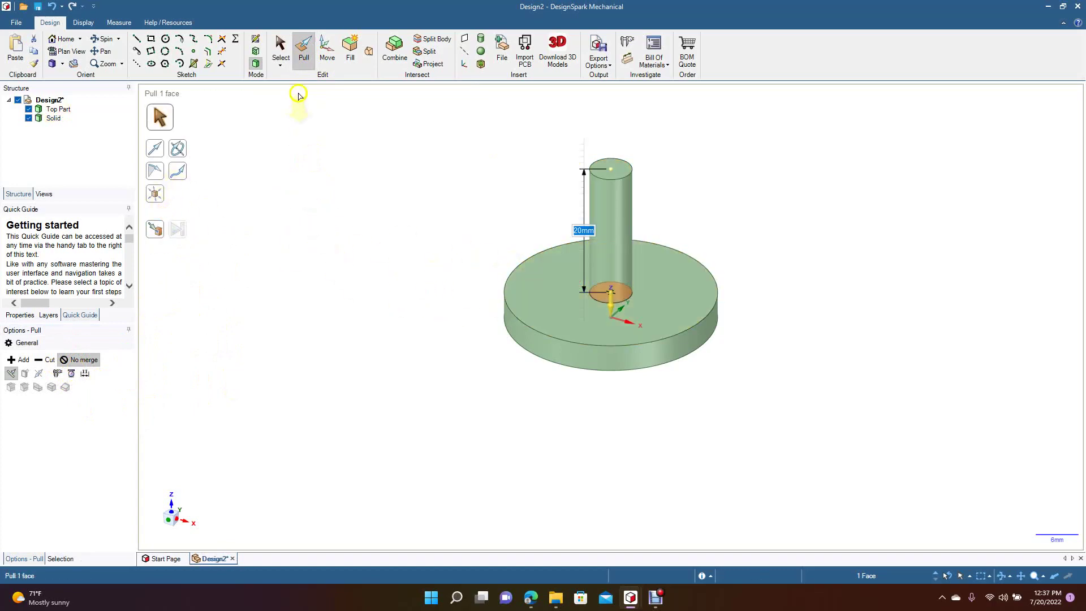
Rename the new cylinder solid as Pin
left_click(282, 48)
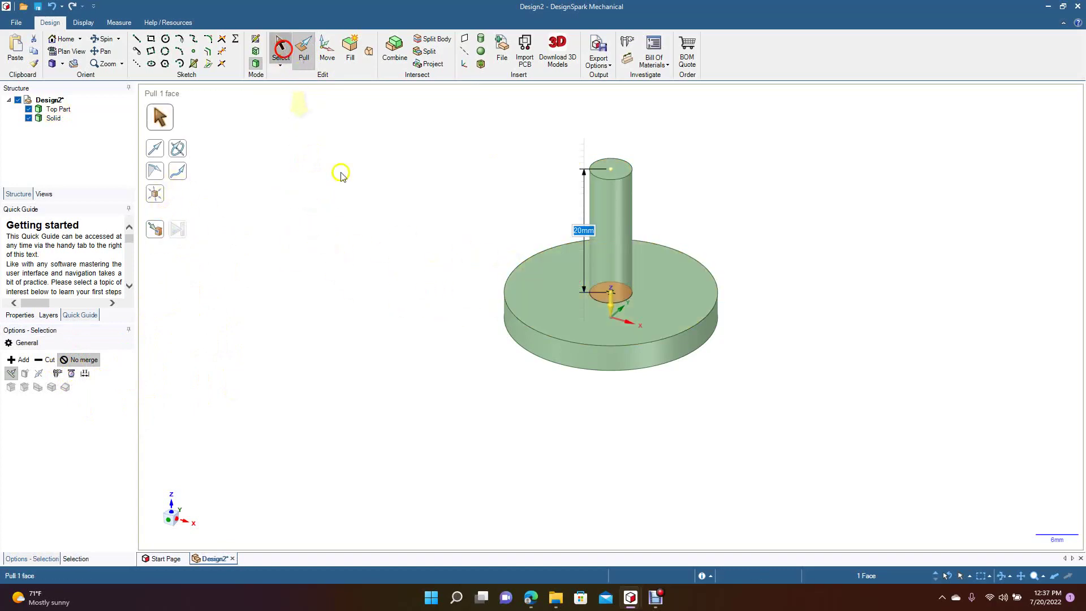
left_click(57, 120)
left_click(60, 123)
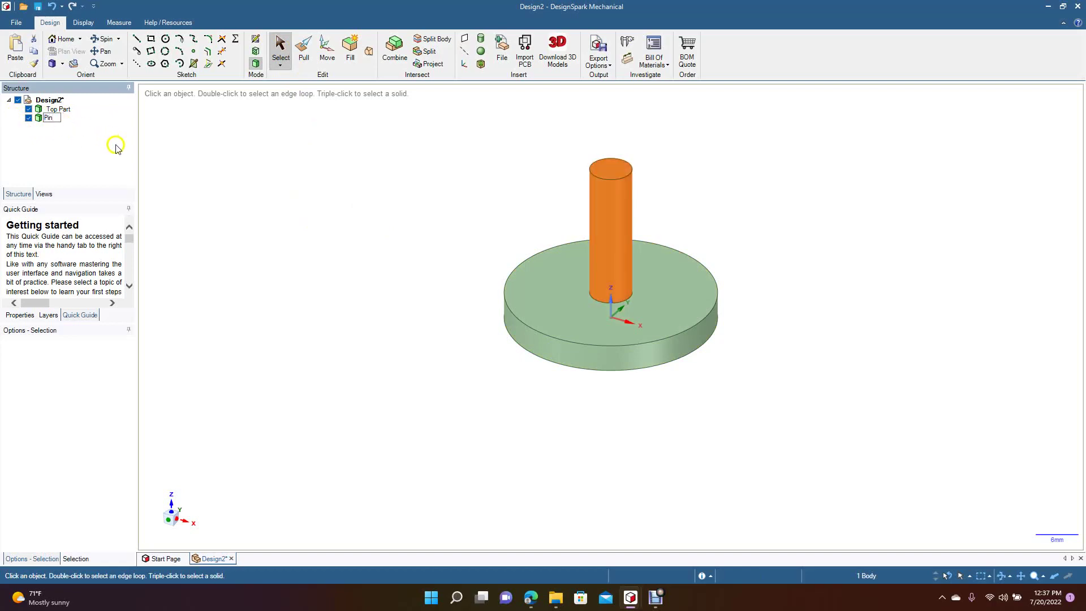
left_click(195, 174)
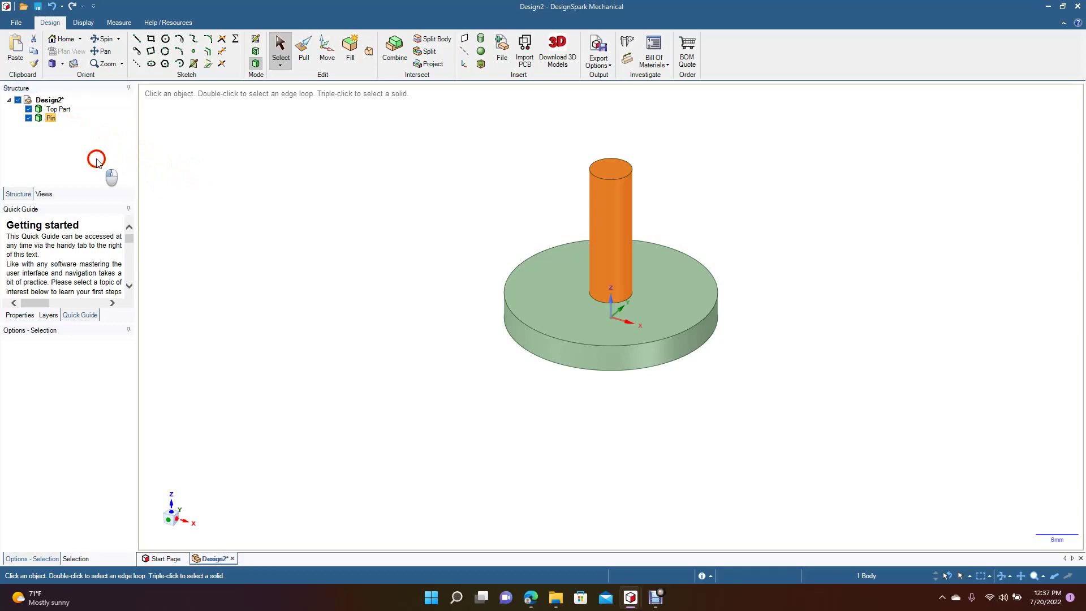
left_click(50, 118)
left_click(176, 160)
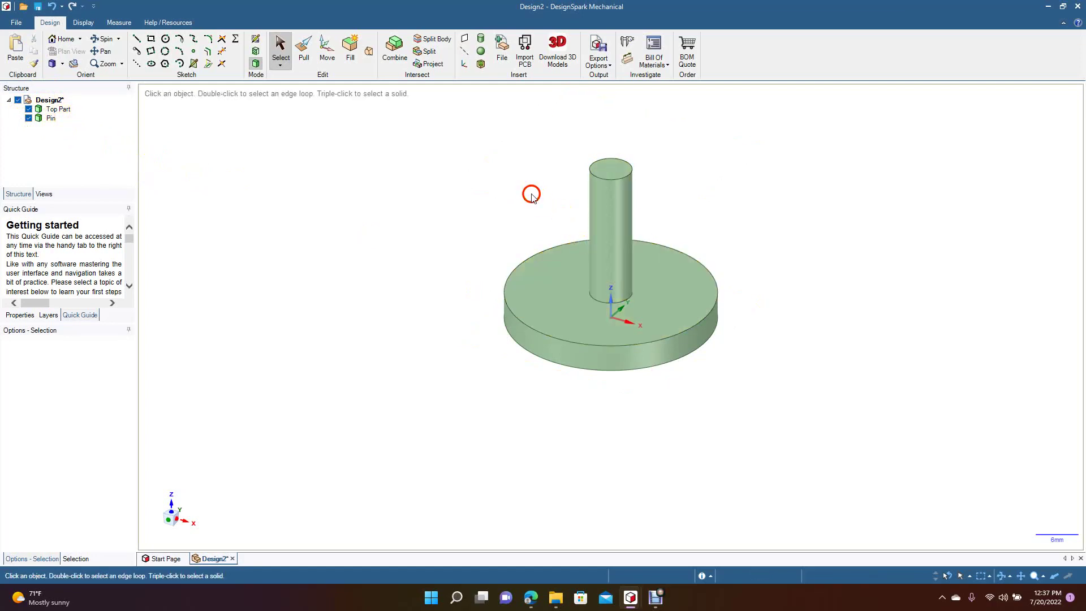
Copy the circular edge at the top of the pin and paste it in place as a curve
left_click(108, 50)
left_click_drag(403, 215, 328, 294)
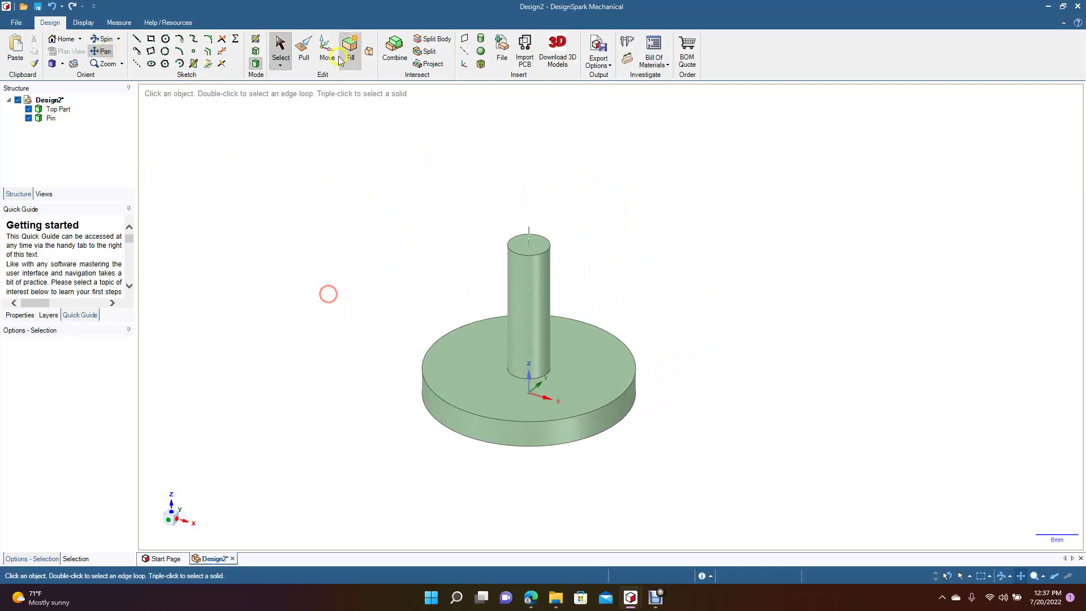
left_click(280, 48)
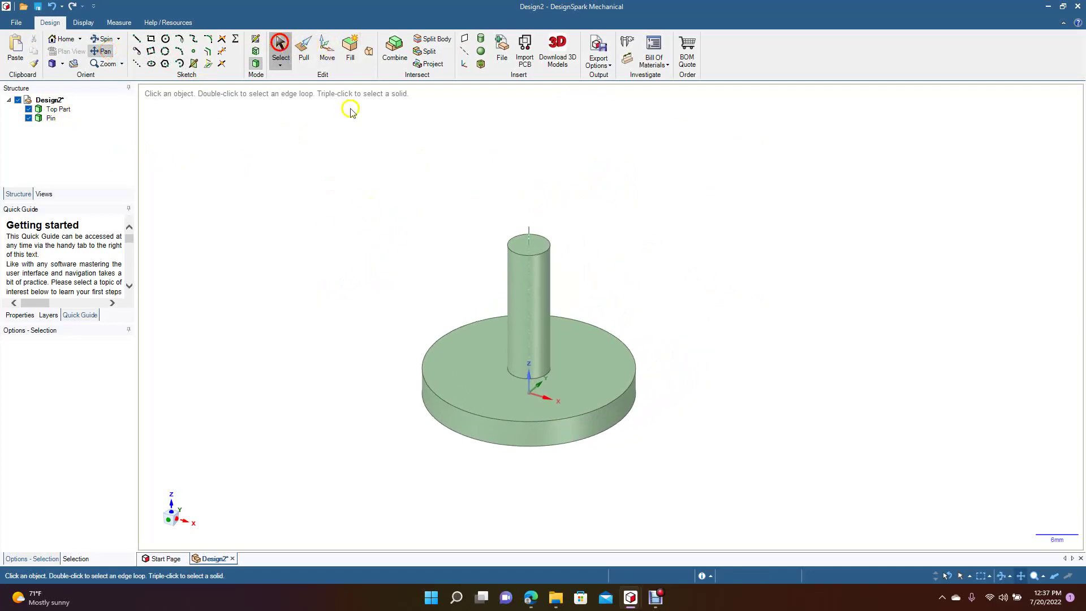
left_click(512, 236)
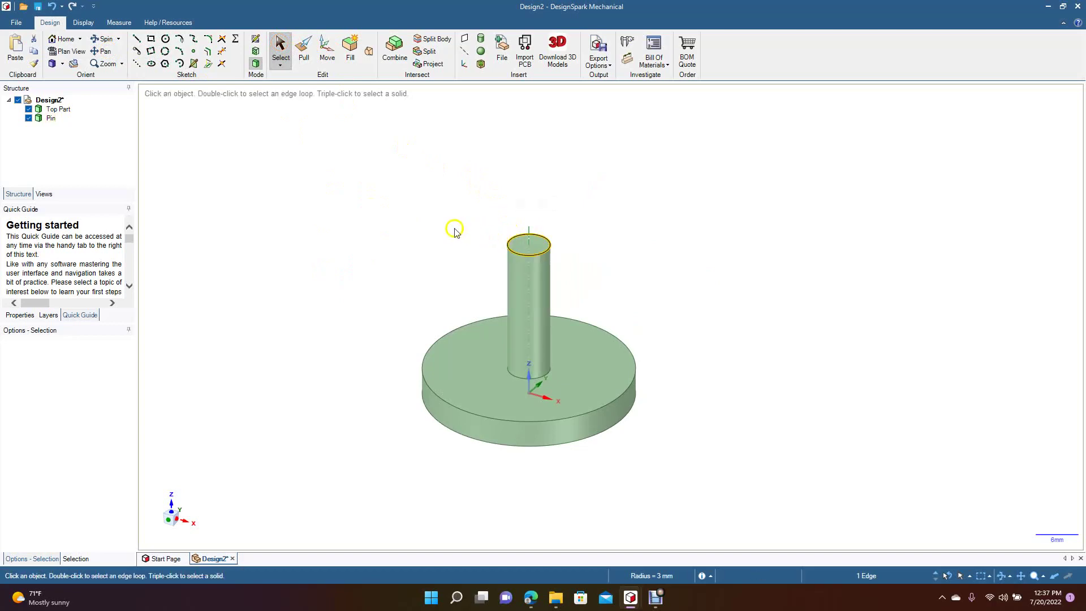
key("ctrl")
key("ctrl+c")
key("ctrl+v")
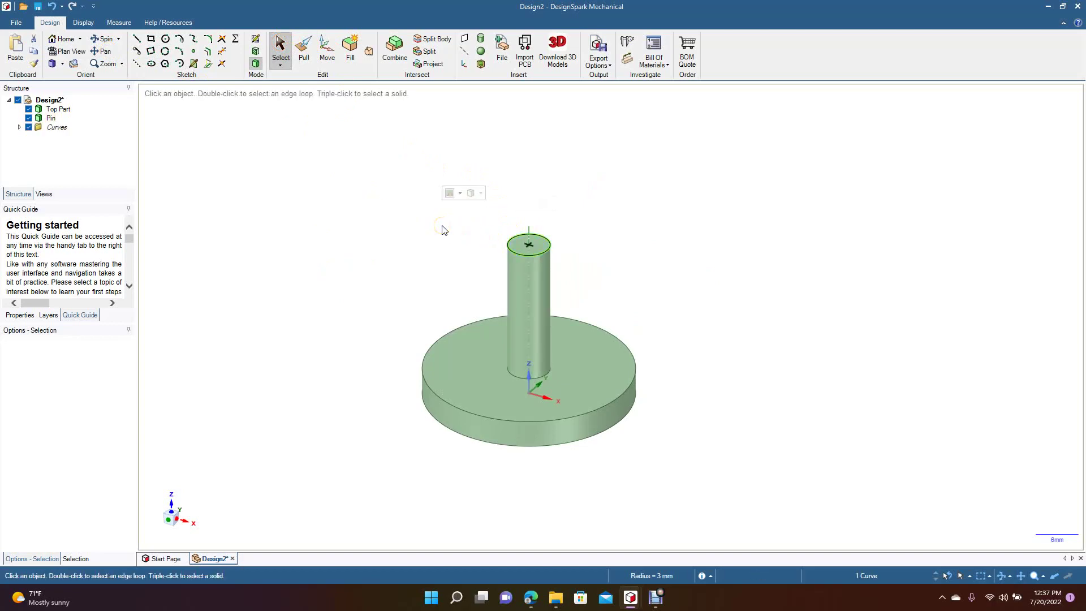
Move the pasted circle 12 mm up along Z above the pin
left_click(327, 50)
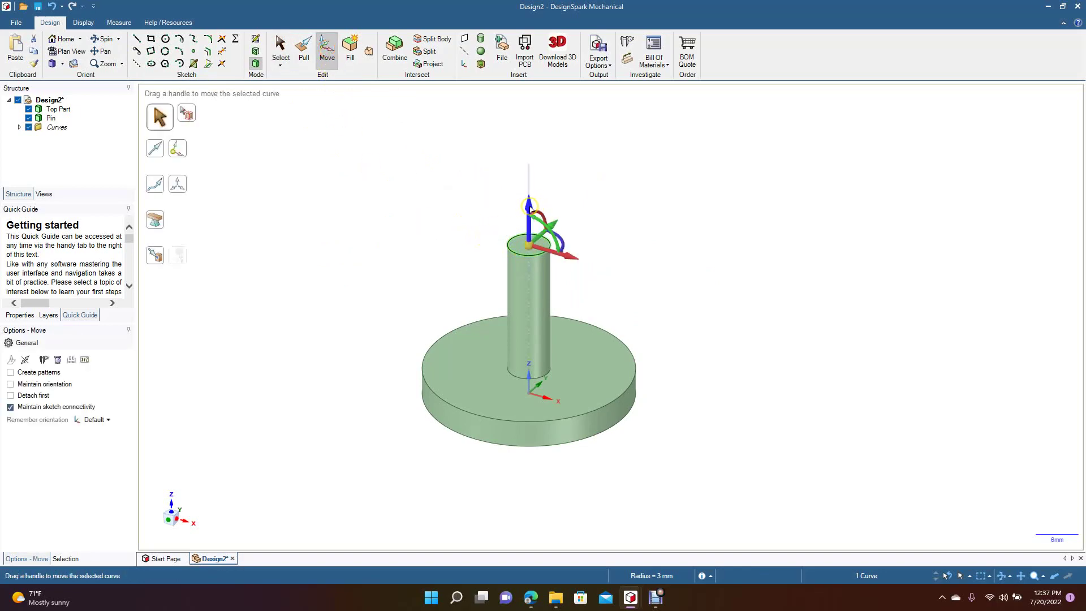
left_click_drag(529, 207, 530, 143)
type("12")
key("Return")
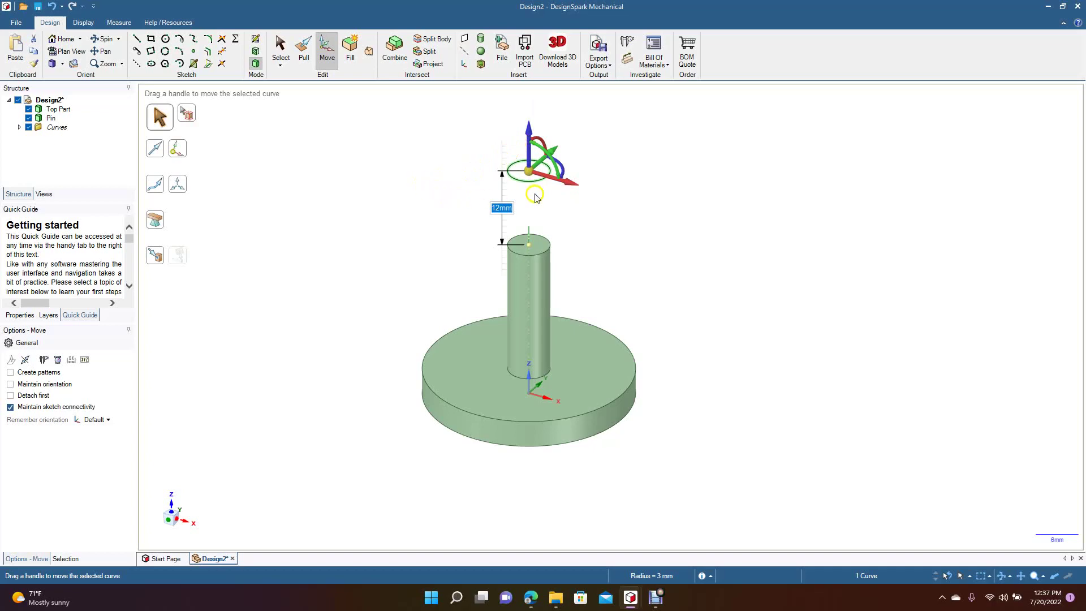
Move the raised circle 12 mm along X and tilt it about the Y axis to face away from the pin
left_click_drag(572, 186, 633, 218)
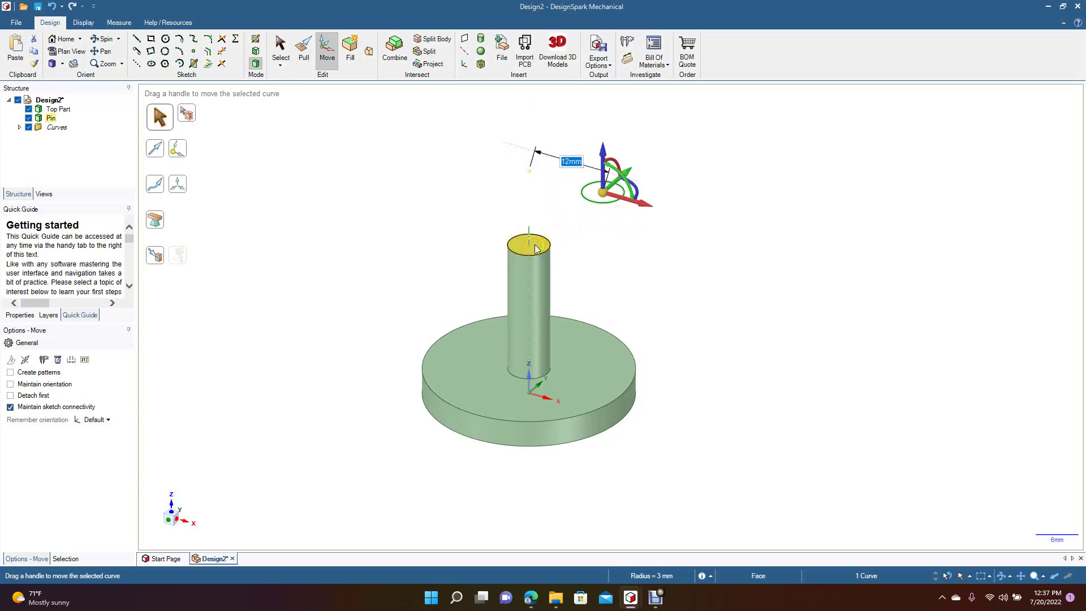
left_click_drag(628, 187, 626, 203)
left_click(519, 184)
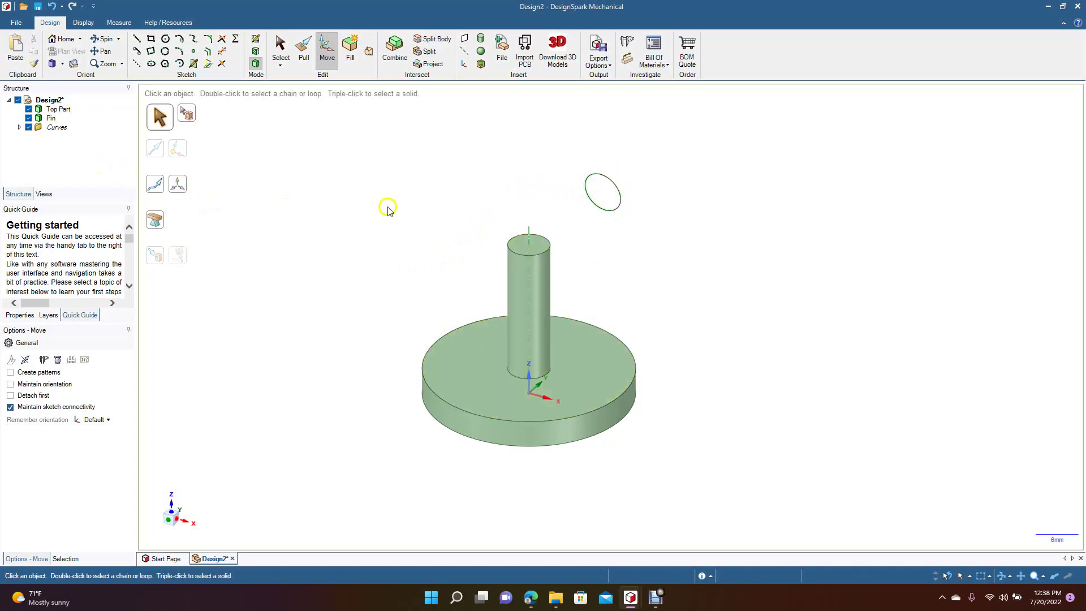
Fill the tilted circle to turn it into a surface
left_click(280, 48)
left_click(585, 185)
left_click(350, 48)
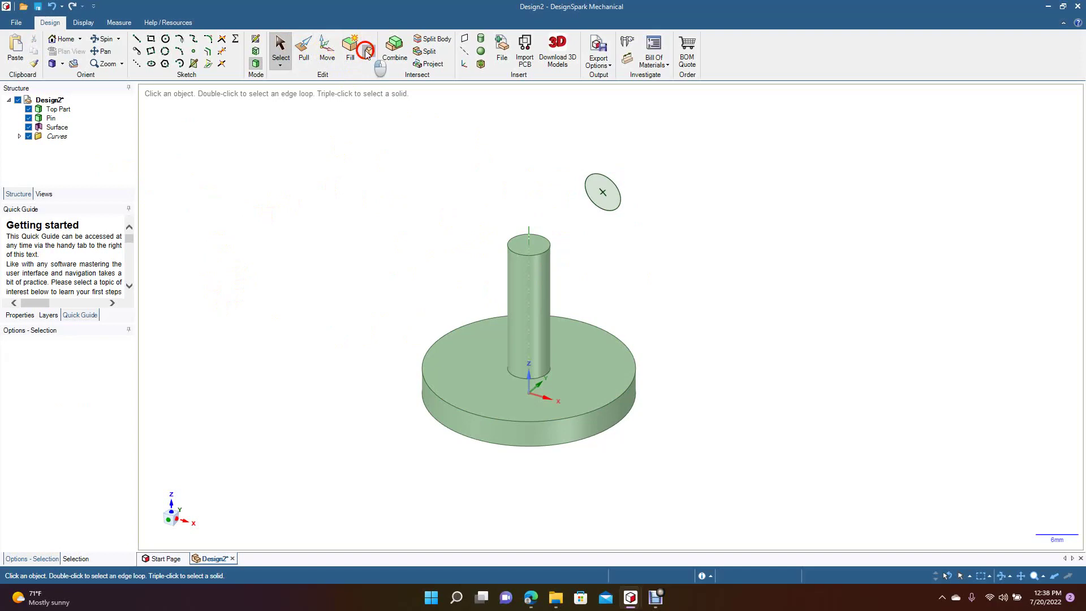
Blend between the tilted circular surface and the pin's top face with No merge
left_click(367, 52)
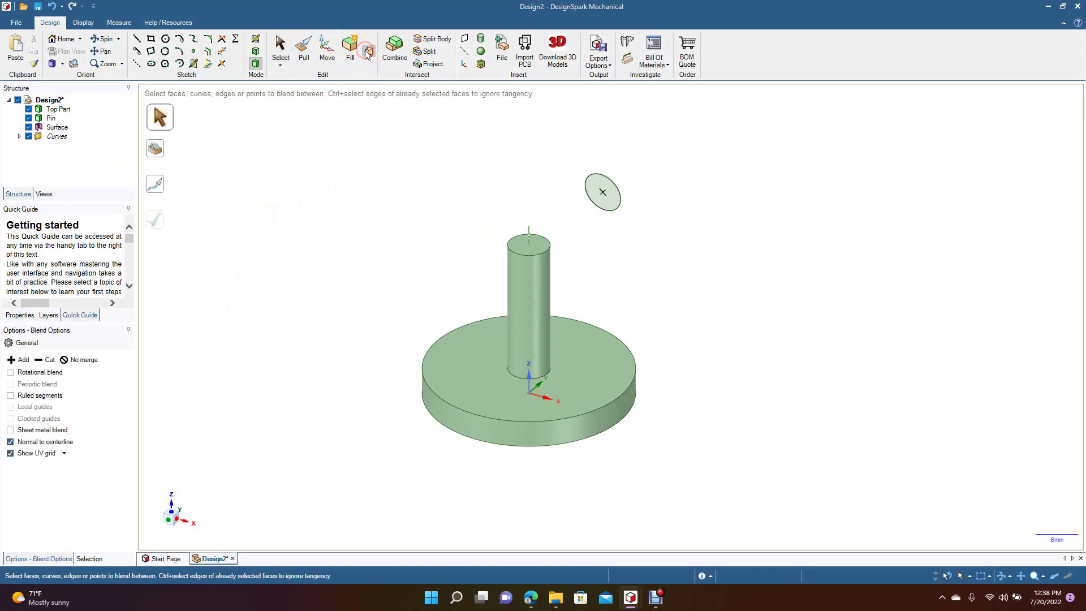
left_click(77, 360)
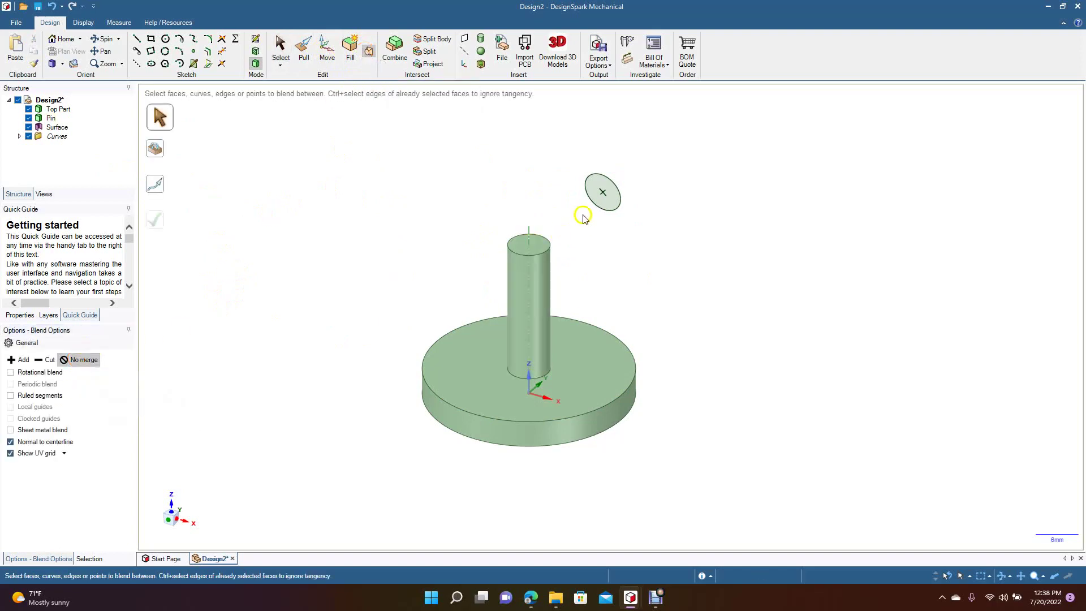
left_click(596, 191)
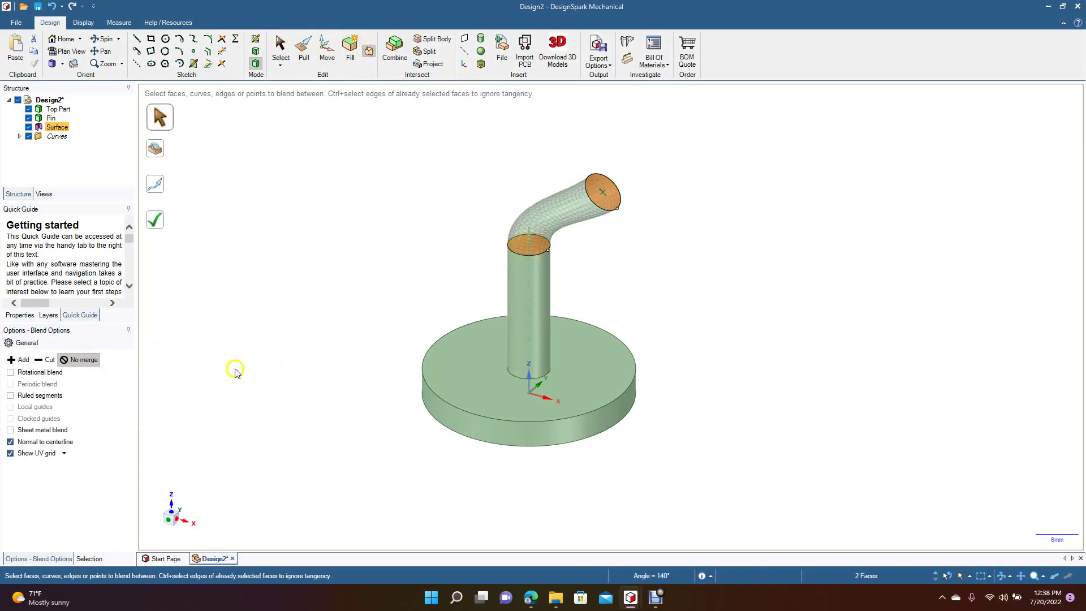
Try ruled segments on the blend, turn them off and complete the bent section as a rotational blend
left_click(10, 396)
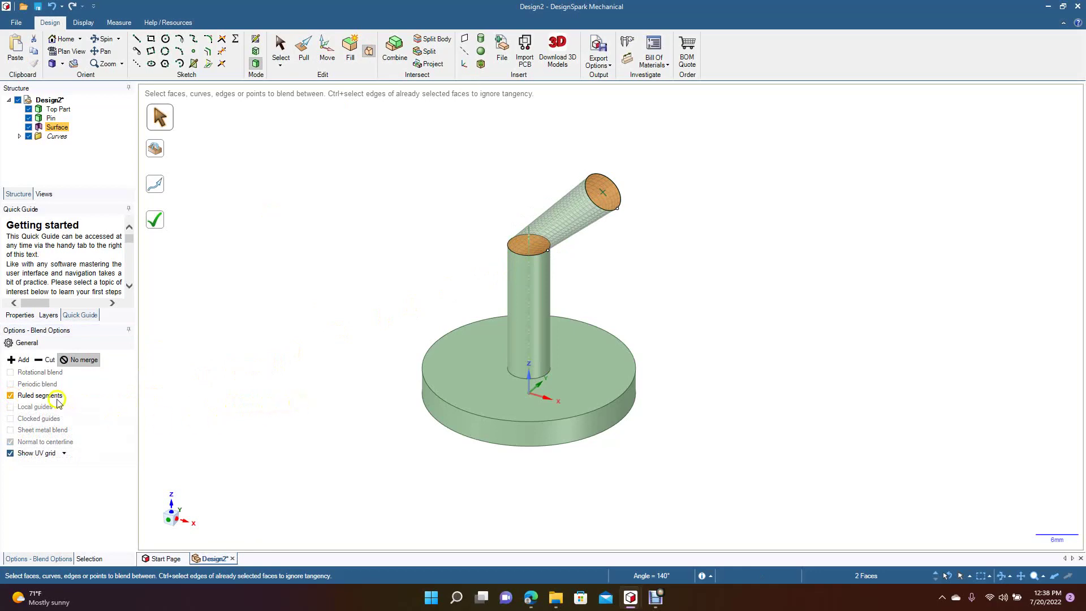
left_click(10, 396)
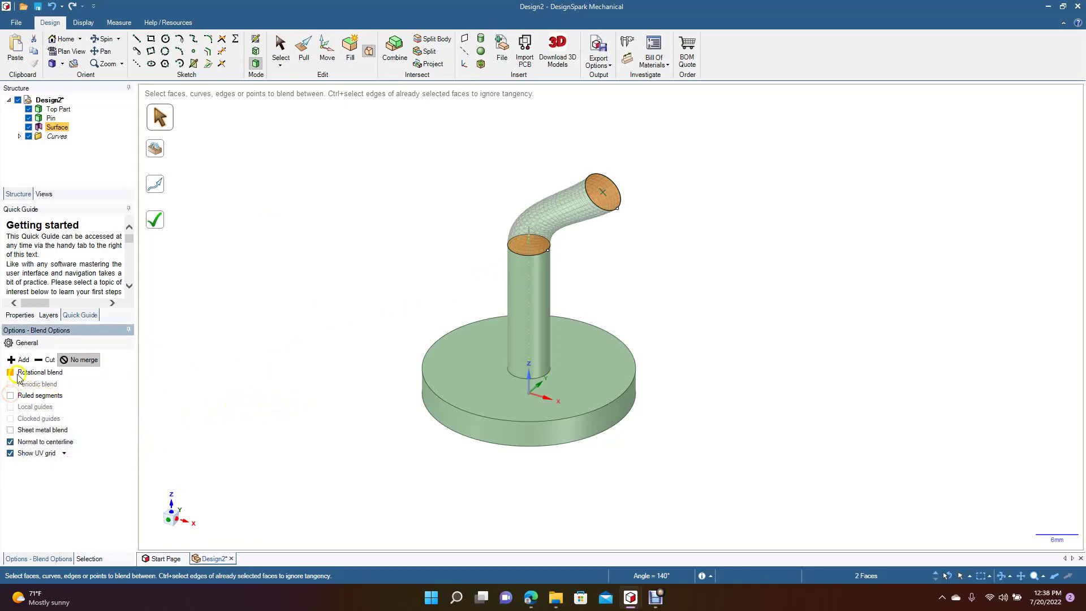
left_click(10, 372)
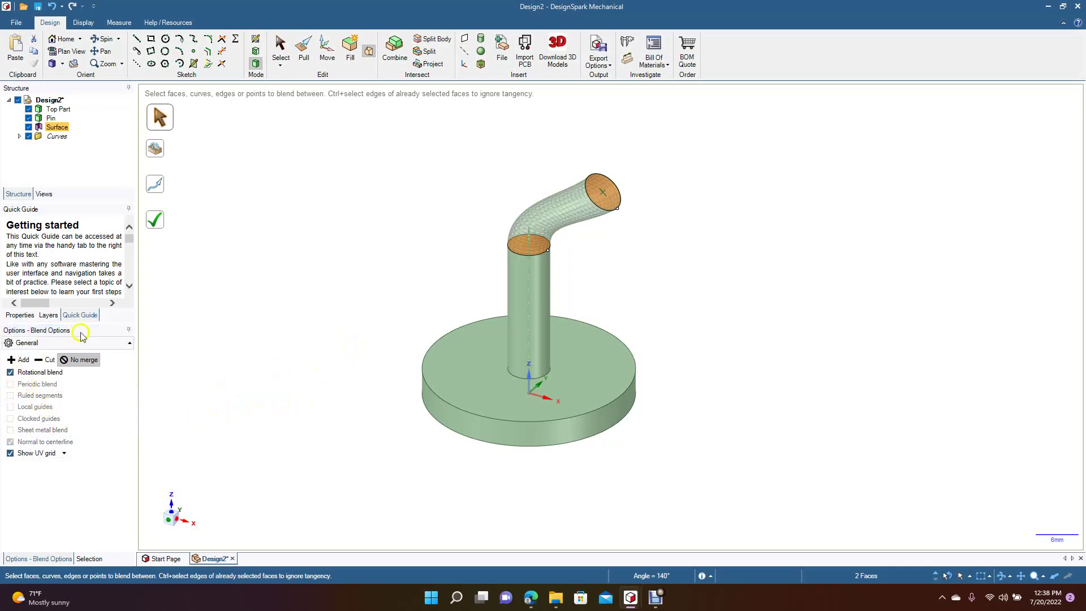
left_click(155, 219)
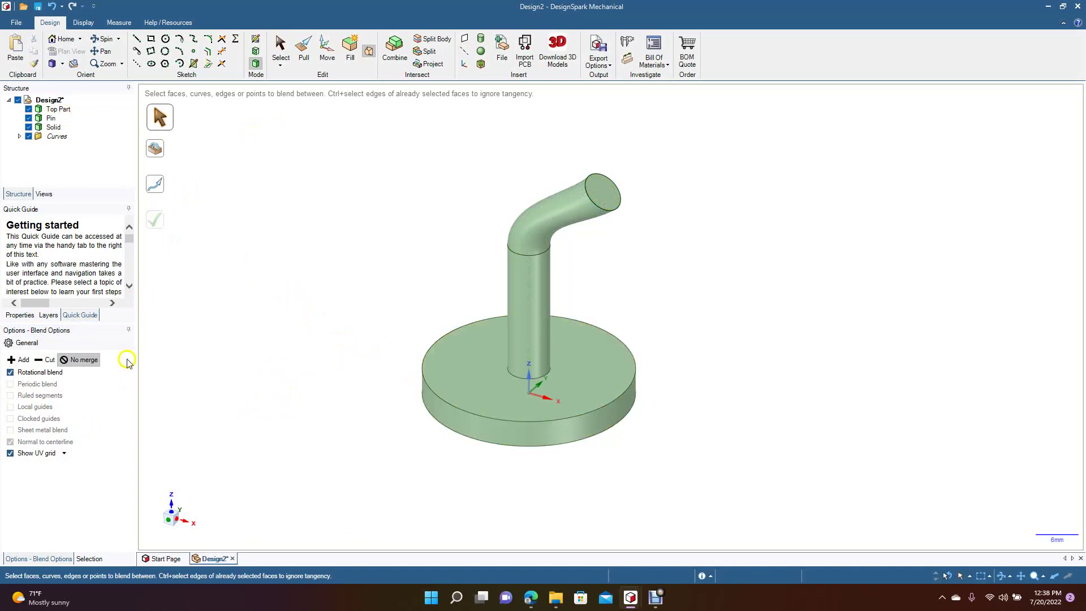
Rename the new bent solid as "curved part"
left_click(58, 129)
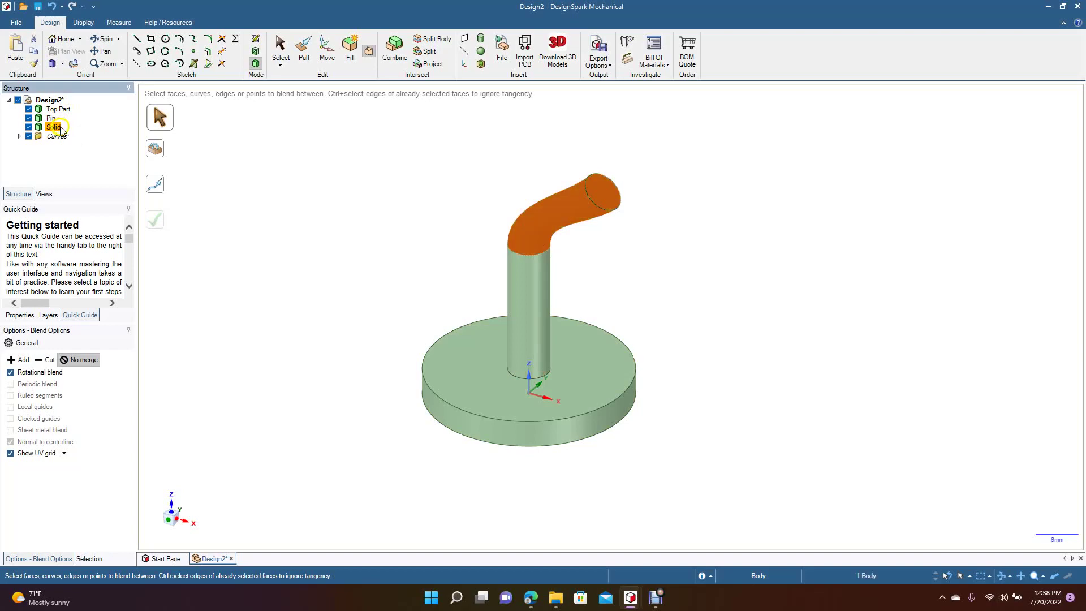
left_click(56, 128)
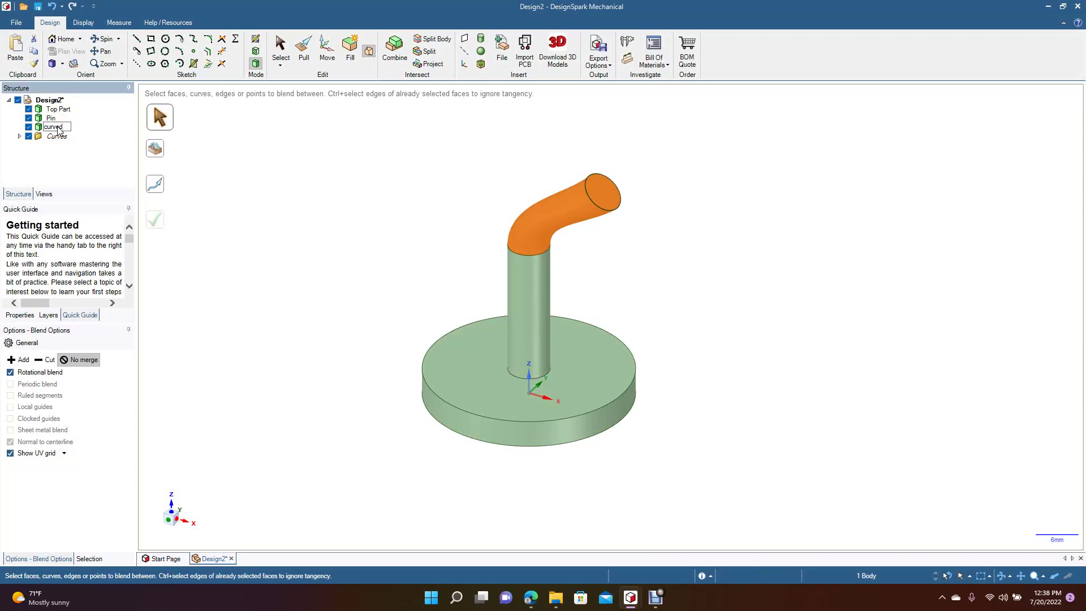
left_click(101, 160)
left_click(254, 170)
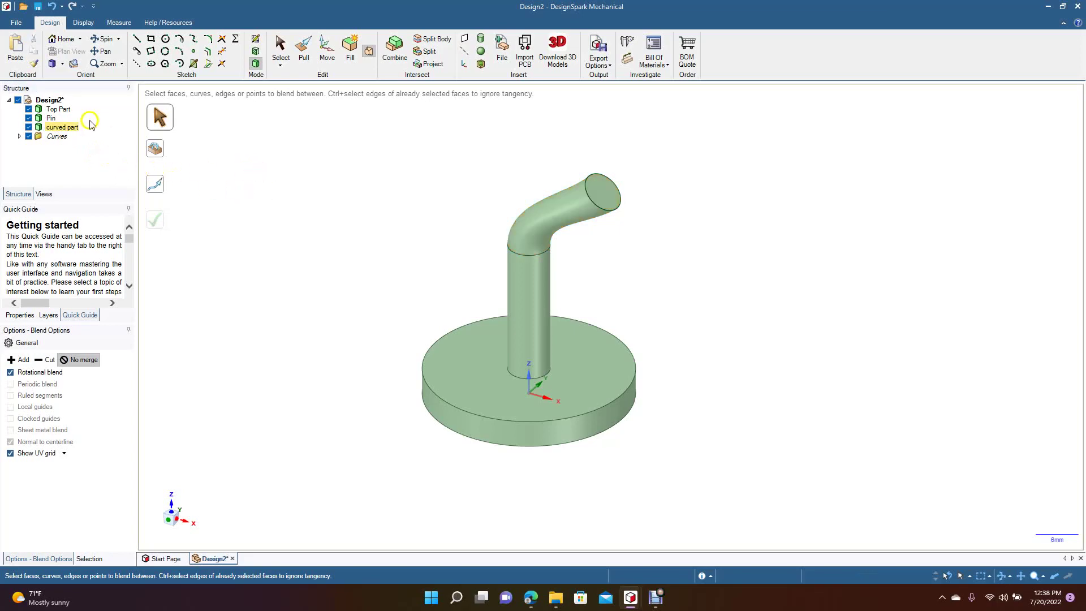
left_click(51, 101)
left_click(58, 128)
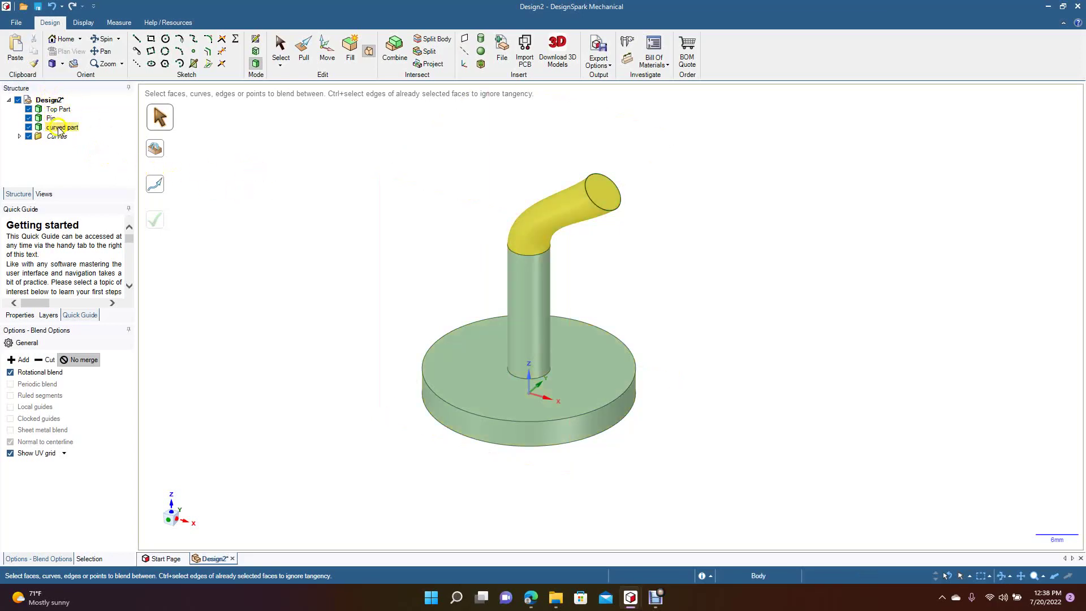
left_click(259, 150)
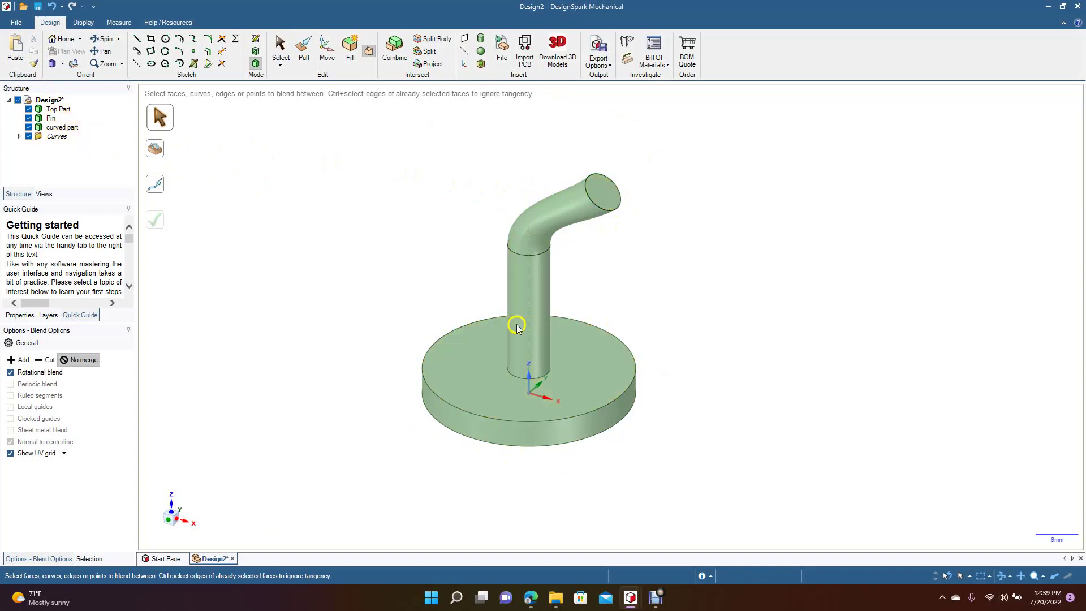
Sketch a circle about 4.3 mm in diameter on the disk's top face, between the pin and the outer edge
left_click(165, 39)
left_click(488, 403)
left_click(488, 402)
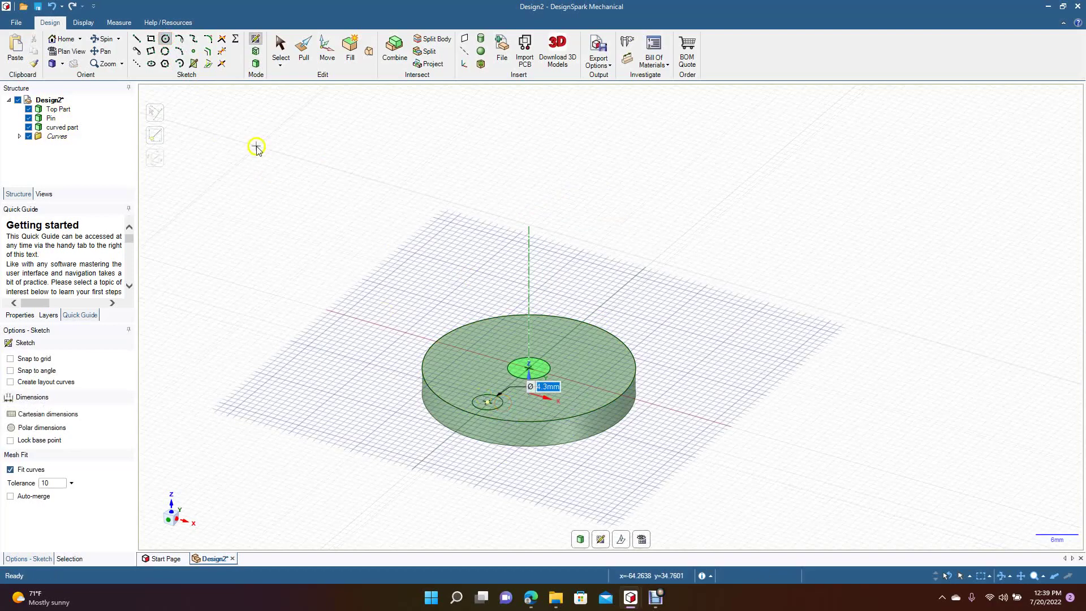
left_click(278, 51)
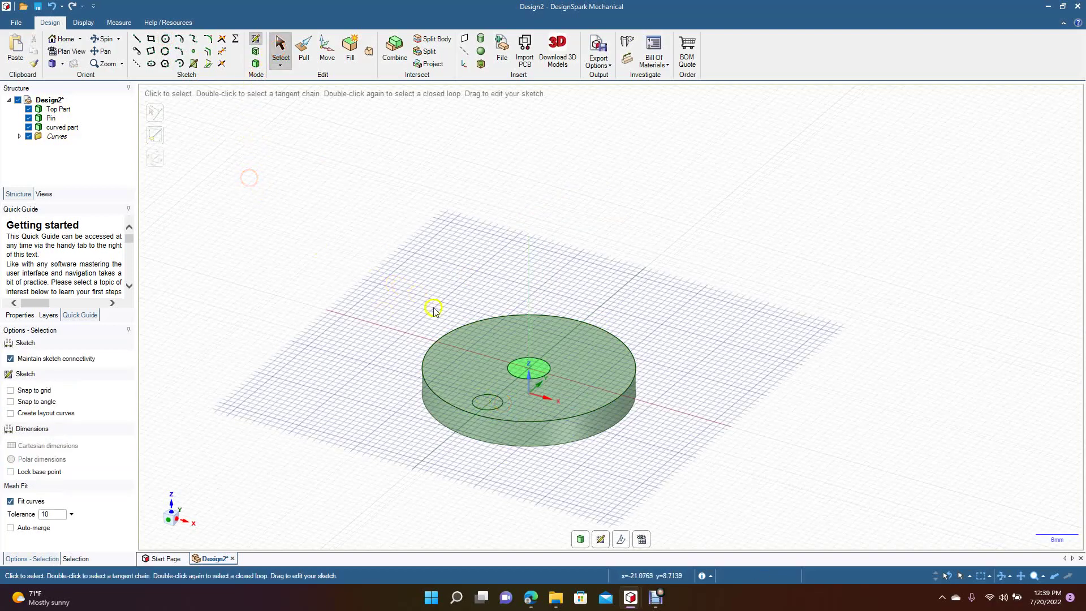
Create a circular pattern of 8 of the small circular face around the pin's axis on the disk's top
left_click(486, 397)
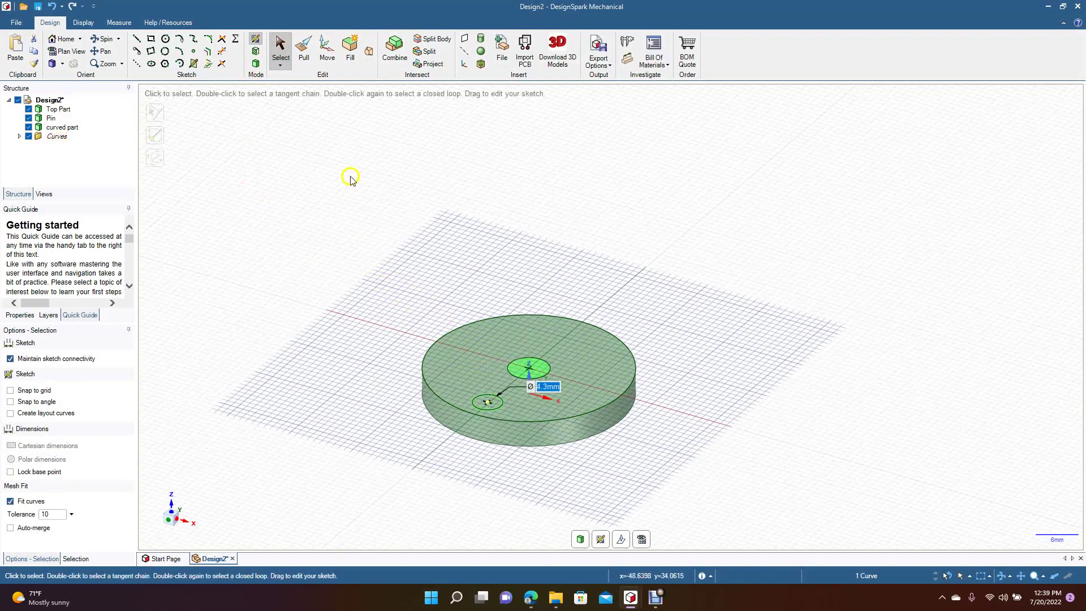
left_click(326, 56)
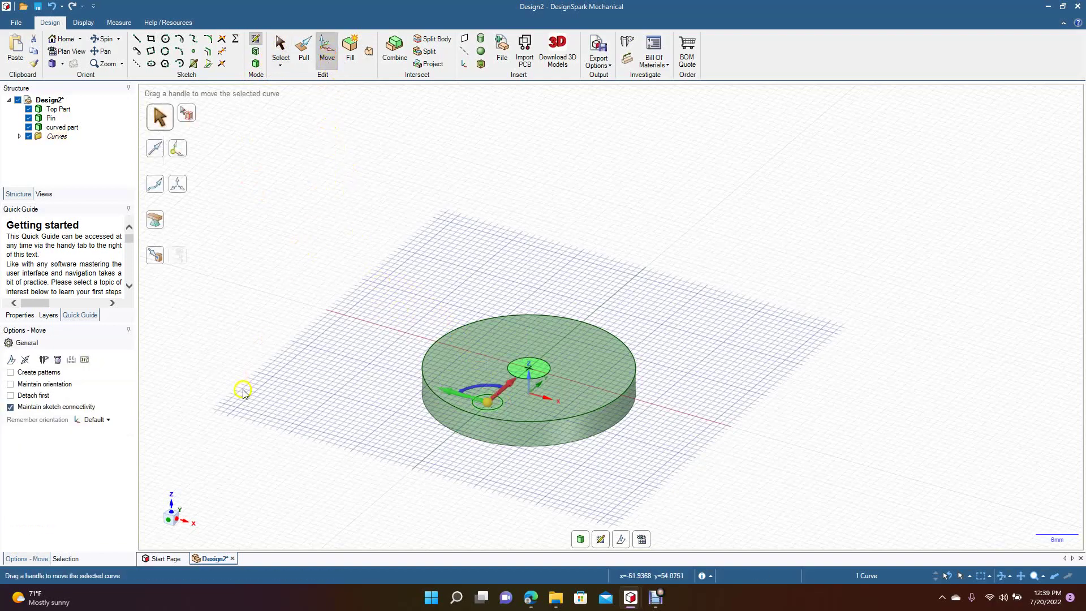
left_click(25, 372)
left_click_drag(486, 402, 529, 369)
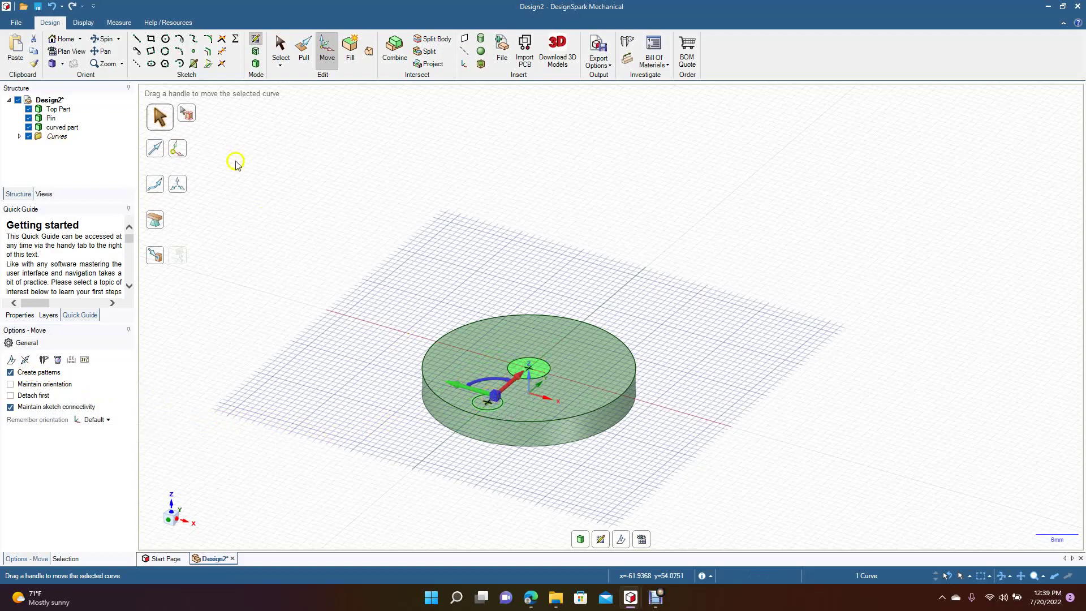
left_click(255, 63)
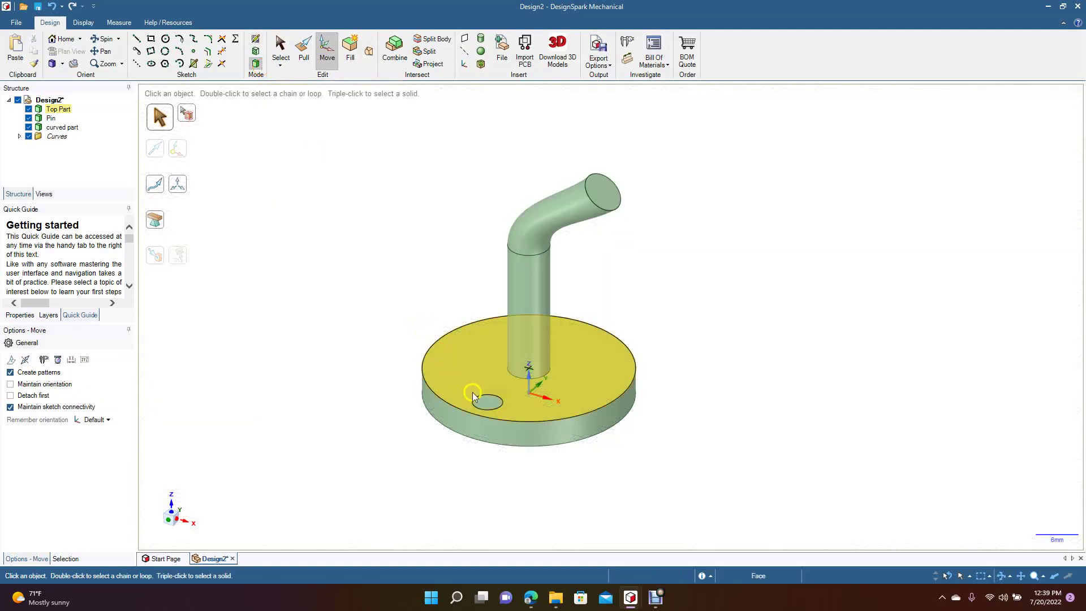
left_click(487, 402)
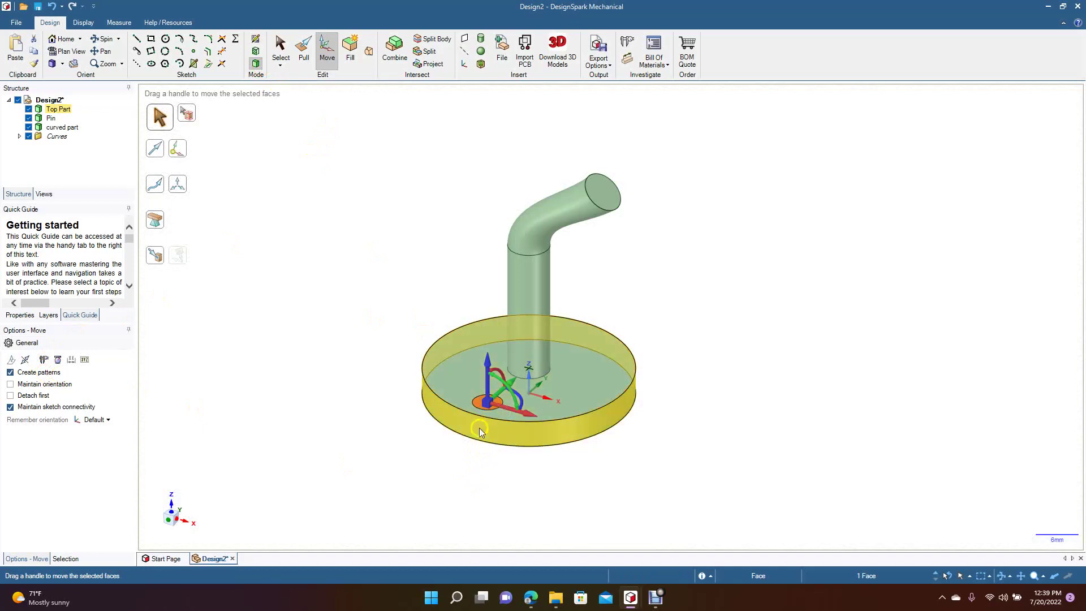
left_click_drag(487, 401, 565, 336)
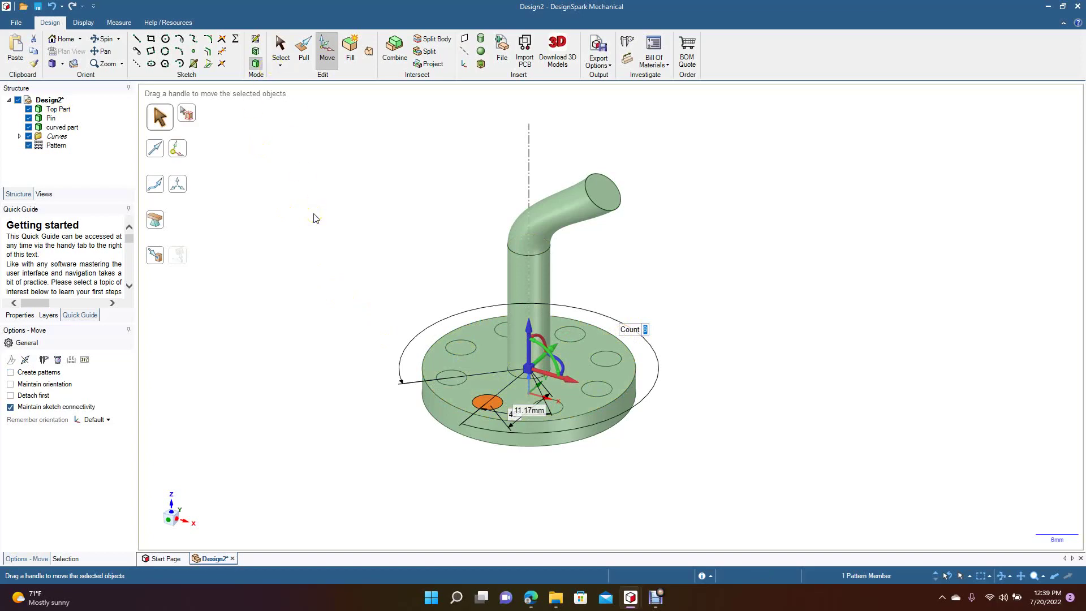
left_click(280, 46)
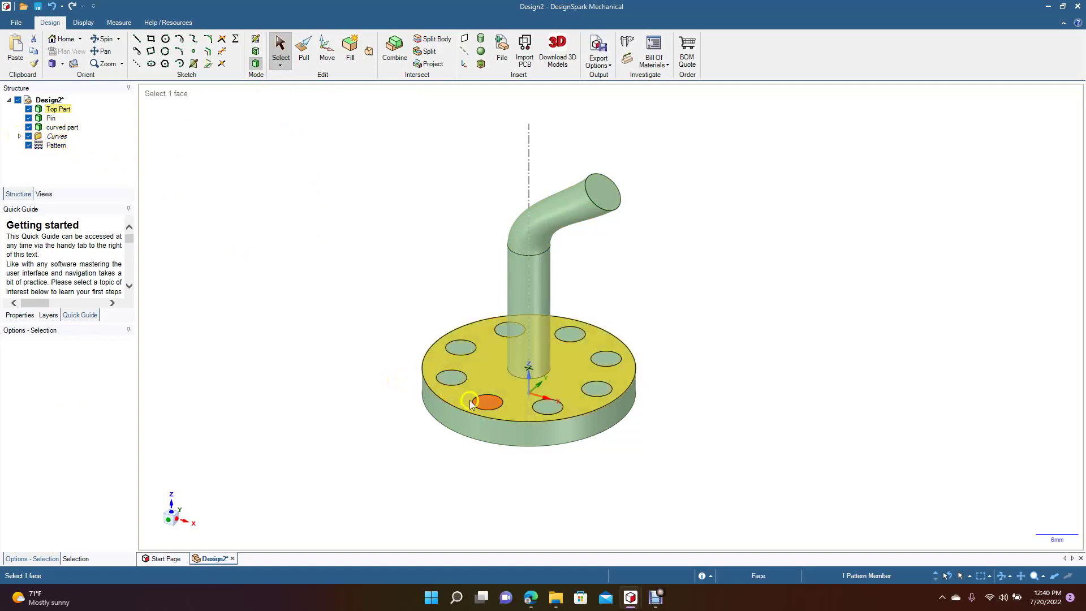
Try to pull the patterned circular faces up 3 mm from the disk, and undo the pull
left_click(303, 50)
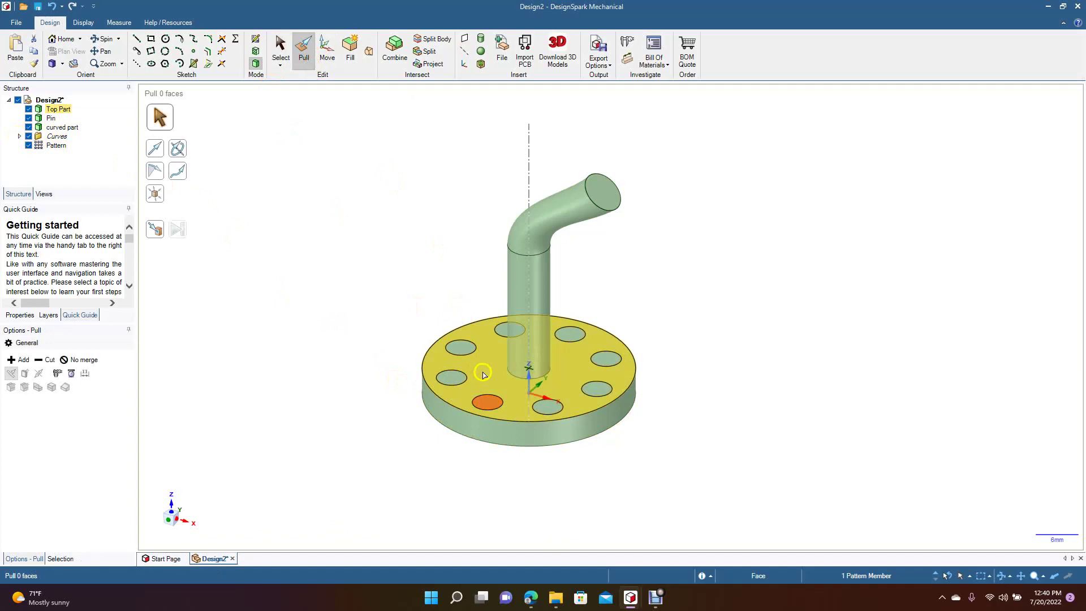
left_click(489, 404)
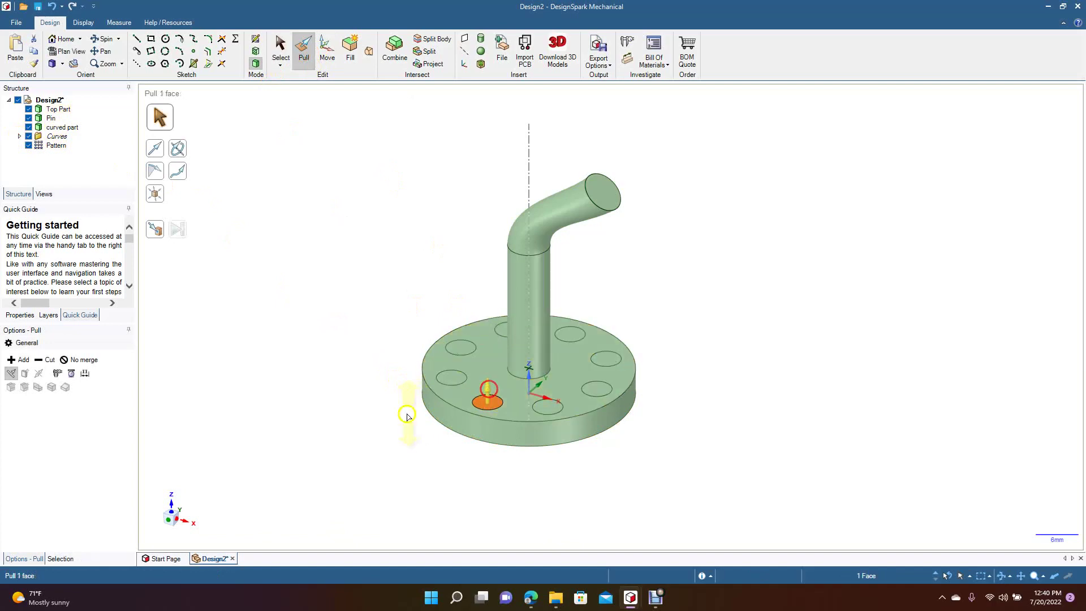
left_click_drag(488, 394, 490, 383)
type("3")
key("Return")
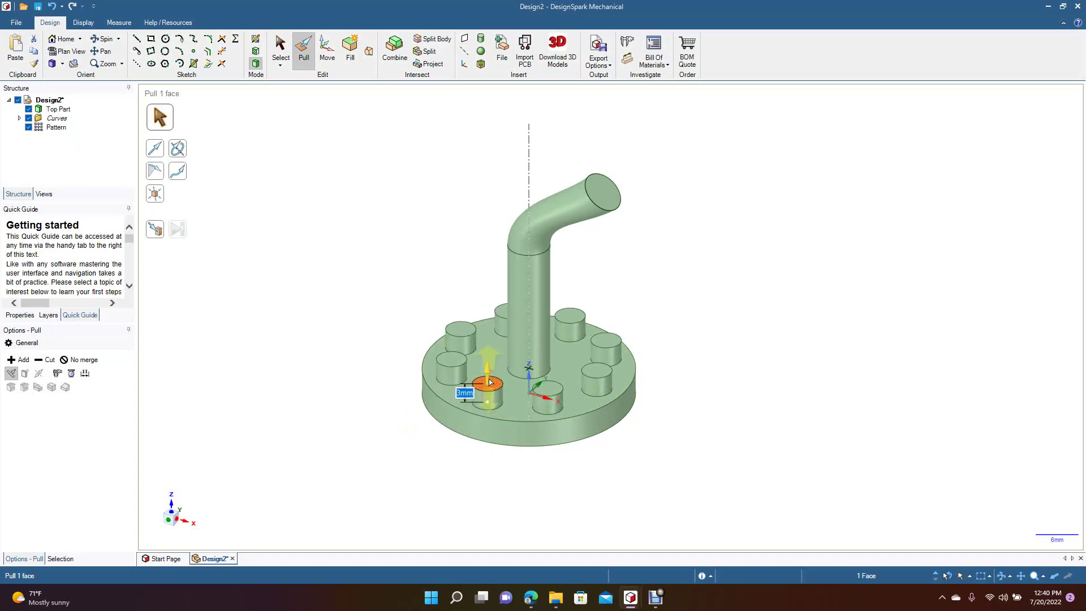
left_click(288, 49)
left_click(310, 200)
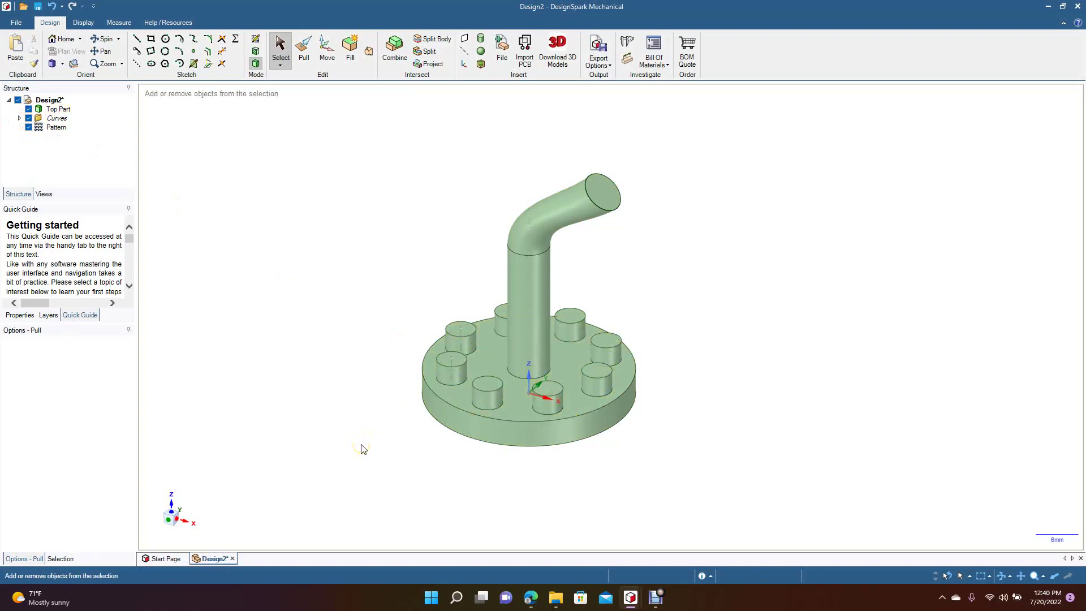
key("p")
key("ctrl+z")
Pull the patterned circular faces up about 3 mm from the disk with No merge
left_click(305, 54)
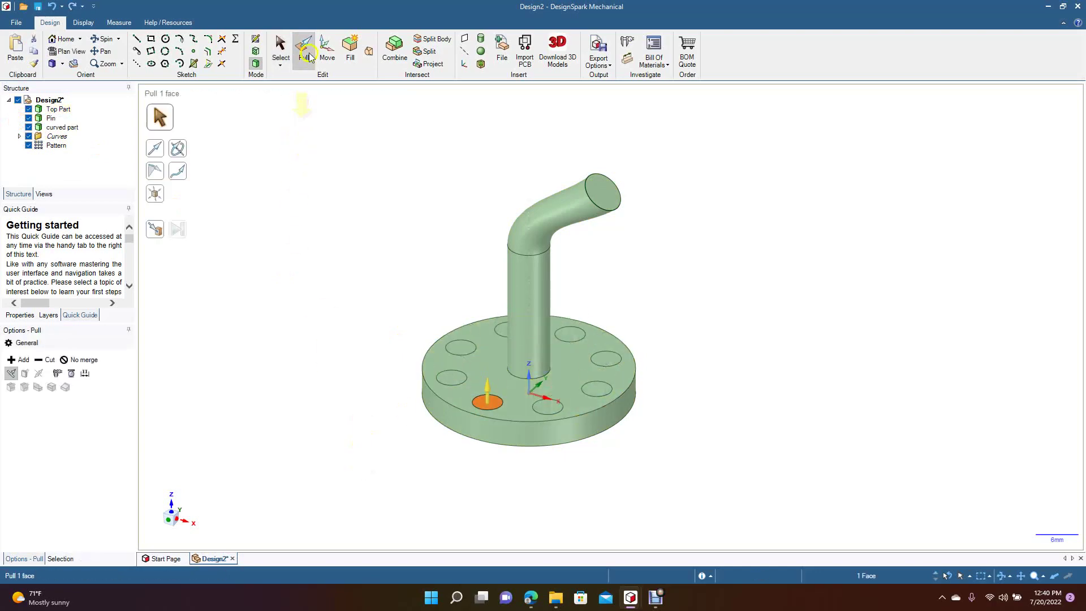
left_click(81, 360)
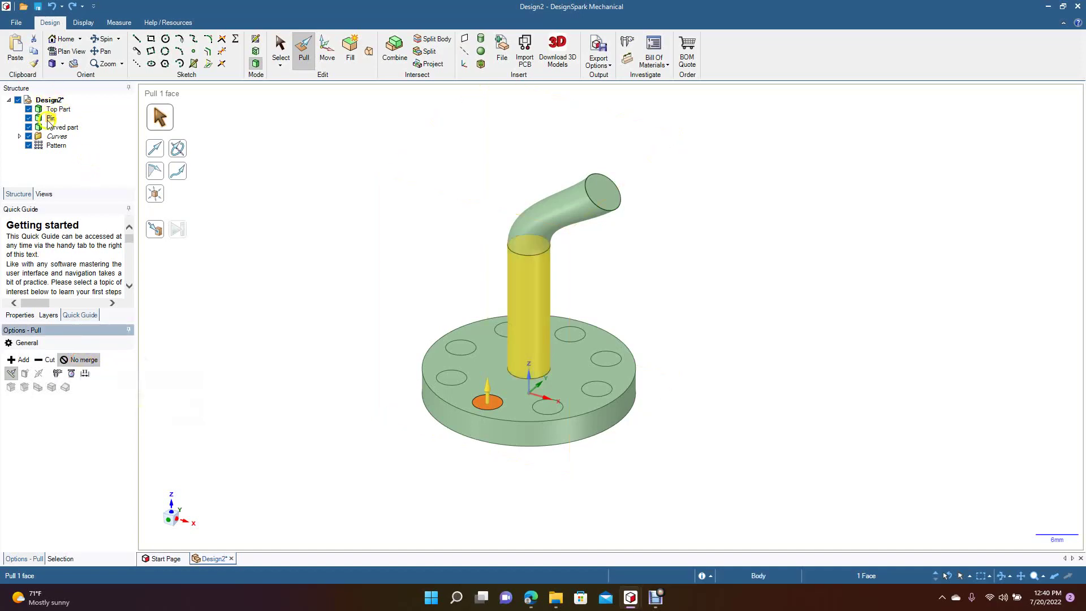
left_click_drag(491, 403, 492, 385)
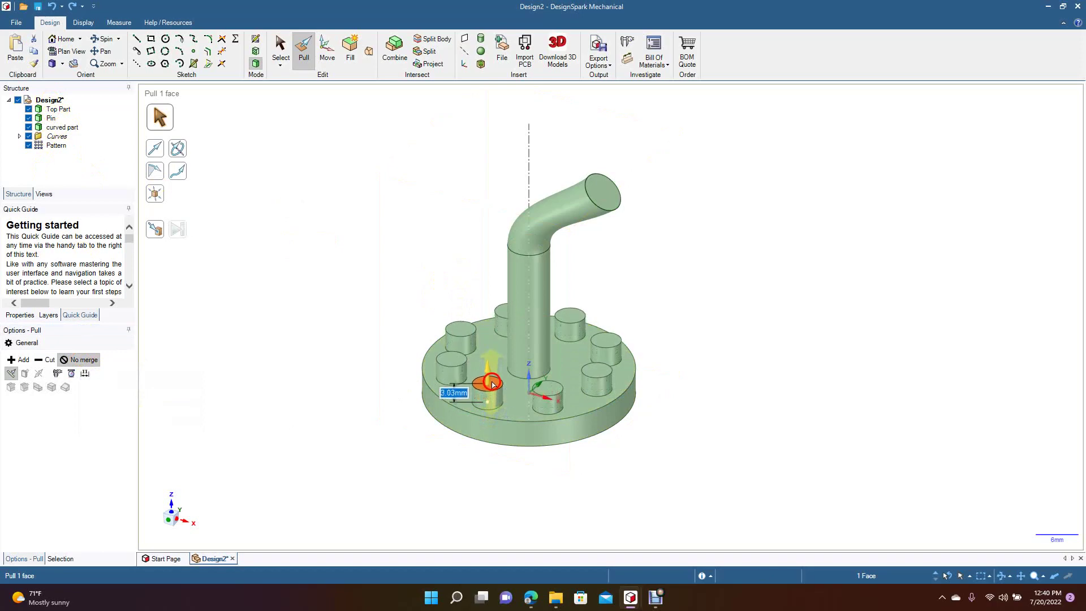
left_click(281, 51)
left_click(316, 190)
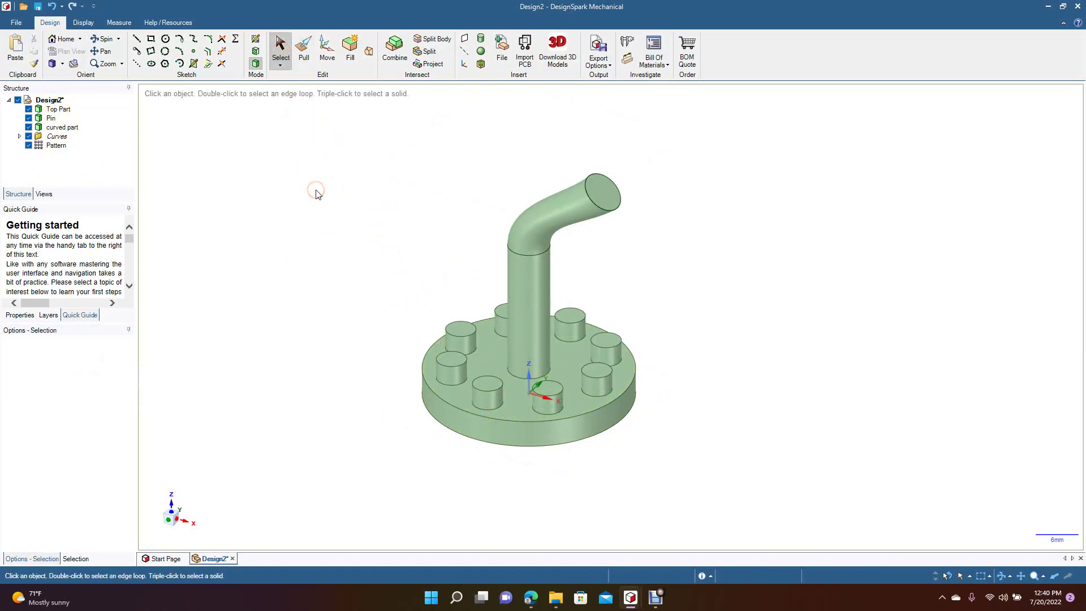
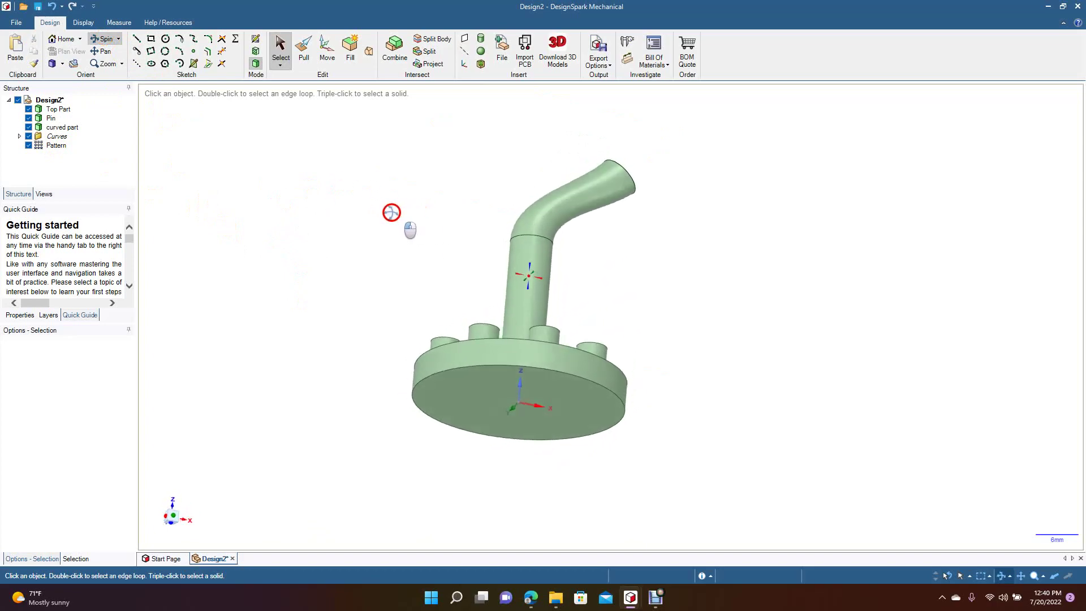
Copy the outer circular edge of the disk's underside and paste it in place as a curve
left_click(282, 50)
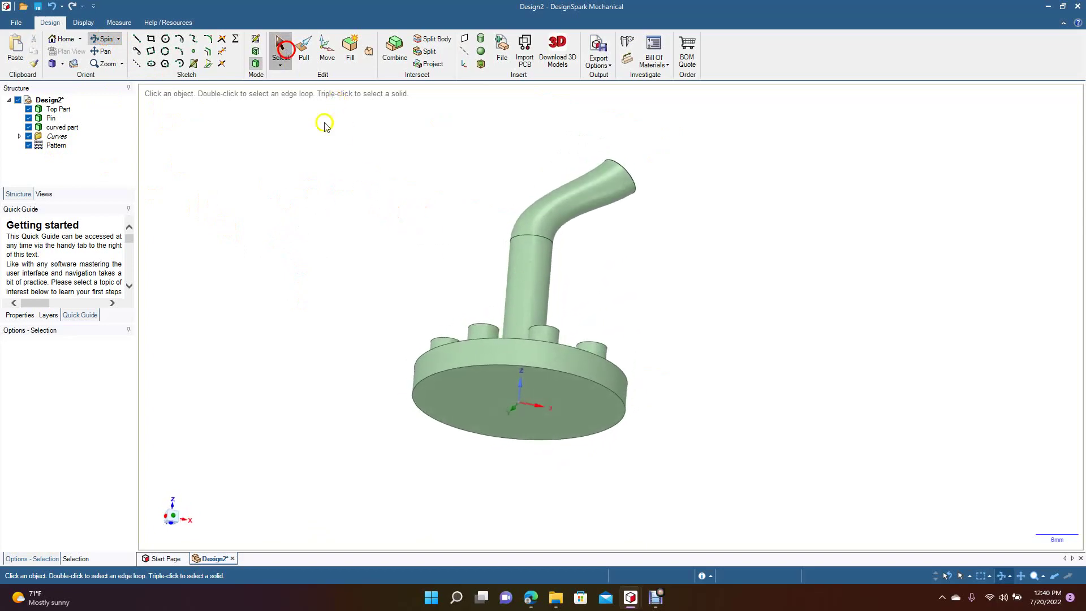
left_click(449, 371)
key("ctrl")
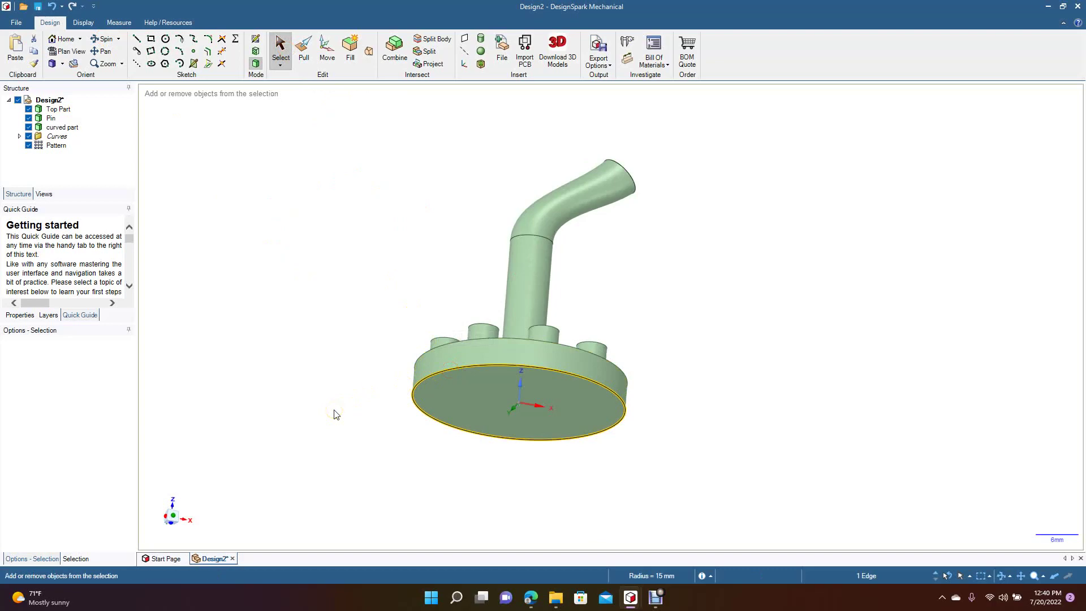
key("ctrl+c")
key("ctrl+v")
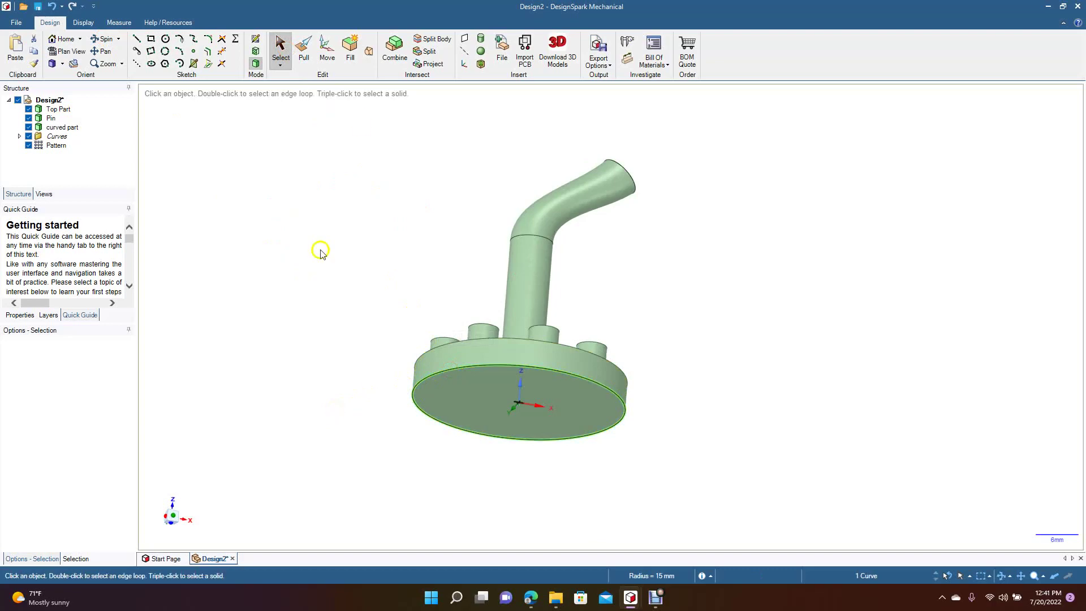
Move the pasted circle about 13.7 mm down along Z below the disk and fill it into a surface
left_click(317, 61)
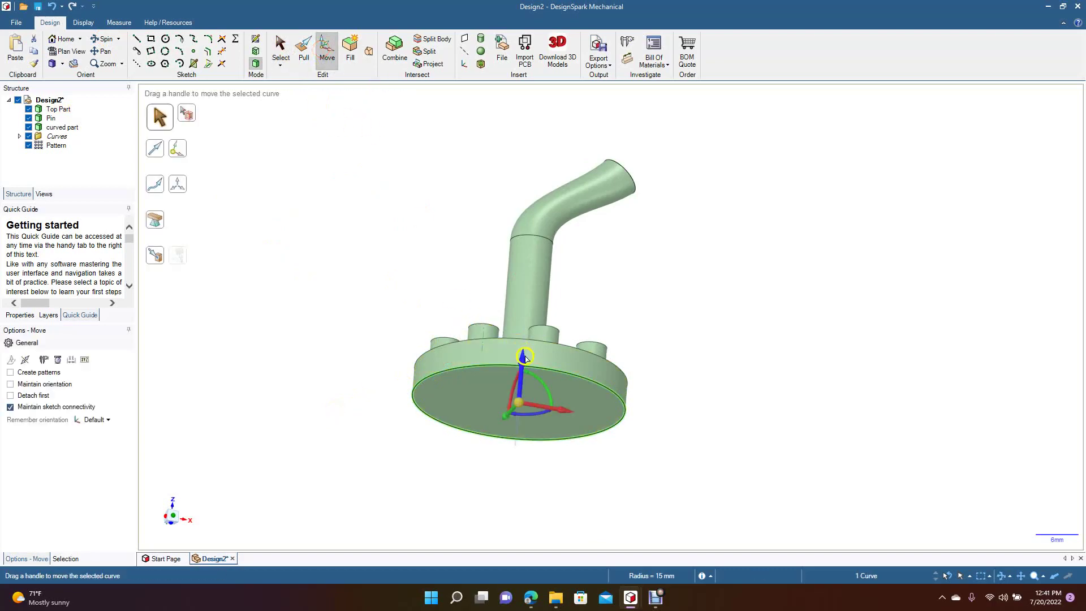
left_click_drag(523, 362, 513, 451)
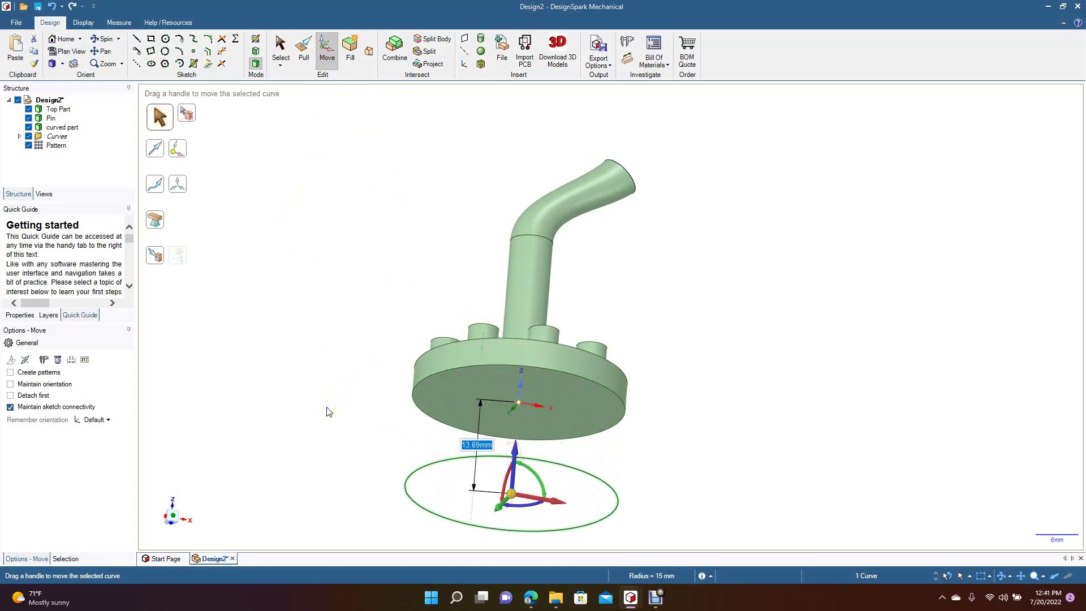
left_click(286, 61)
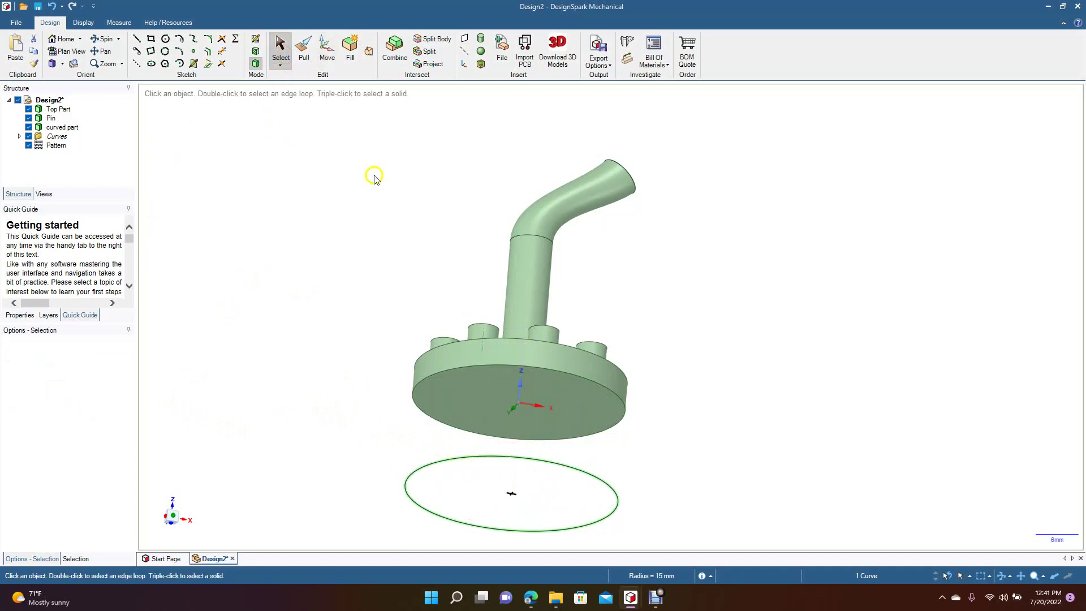
left_click(350, 46)
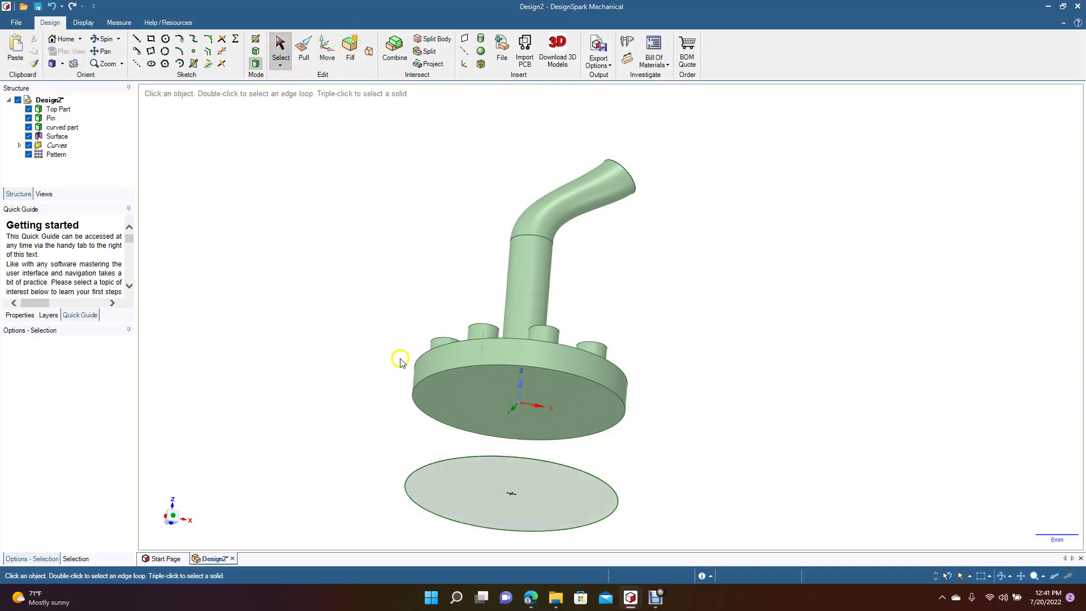
Pull the circular surface below the disk down about 1.9 mm into a solid with No merge
left_click(468, 475)
left_click(297, 56)
left_click(88, 360)
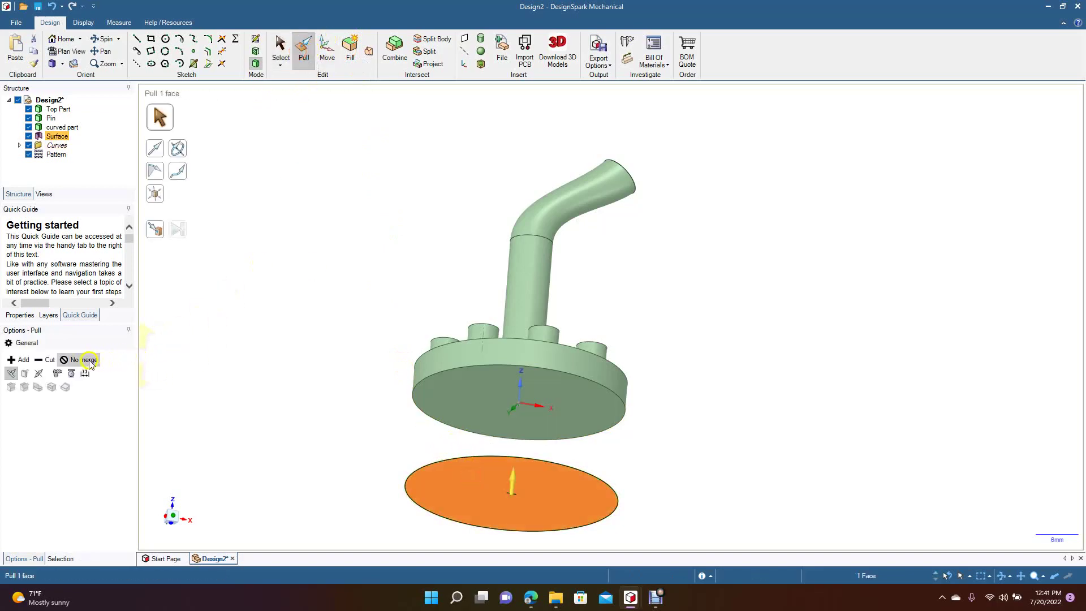
left_click(453, 496)
left_click_drag(453, 496, 451, 502)
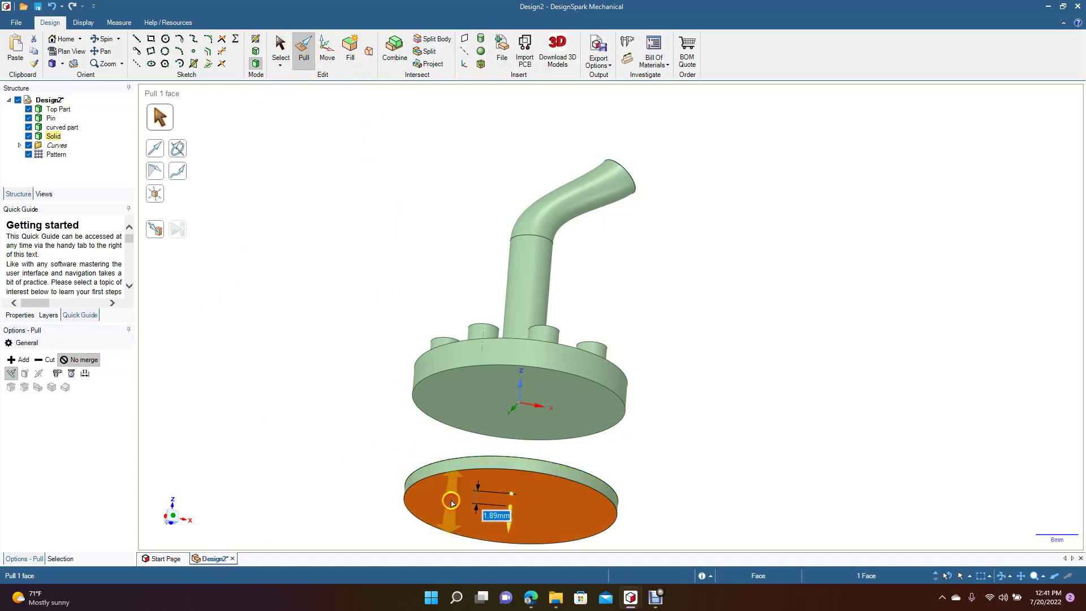
left_click(342, 441)
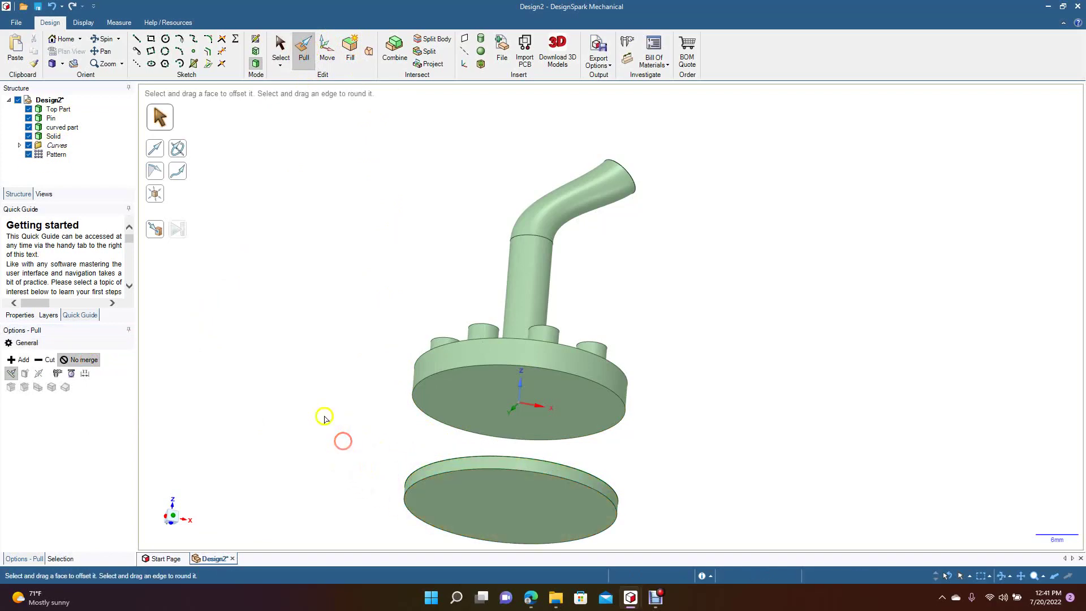
Rename the new solid below the disk as "bottom part"
left_click(54, 137)
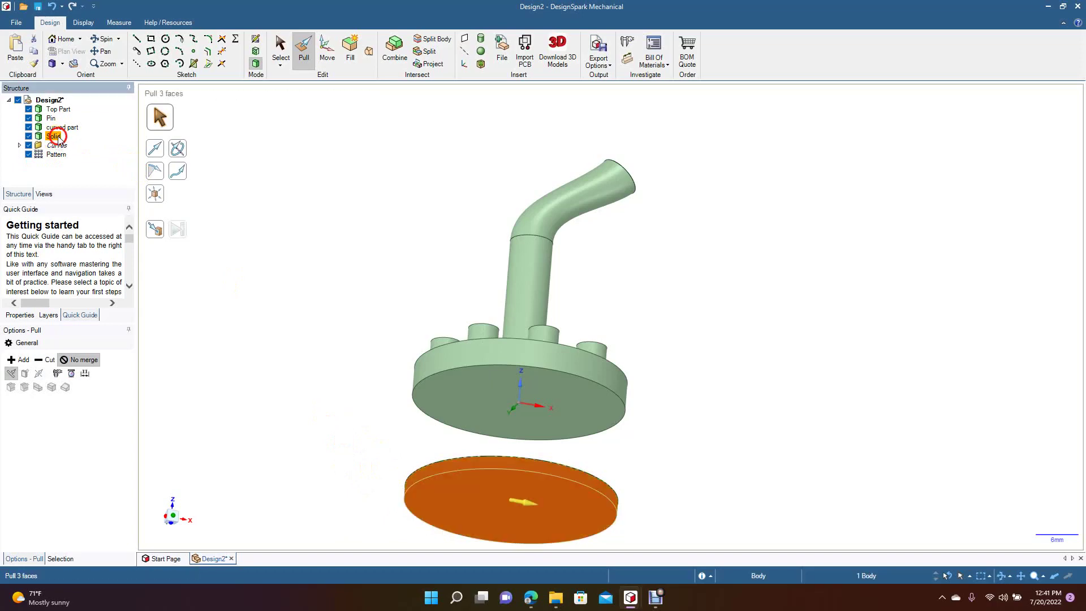
left_click(54, 137)
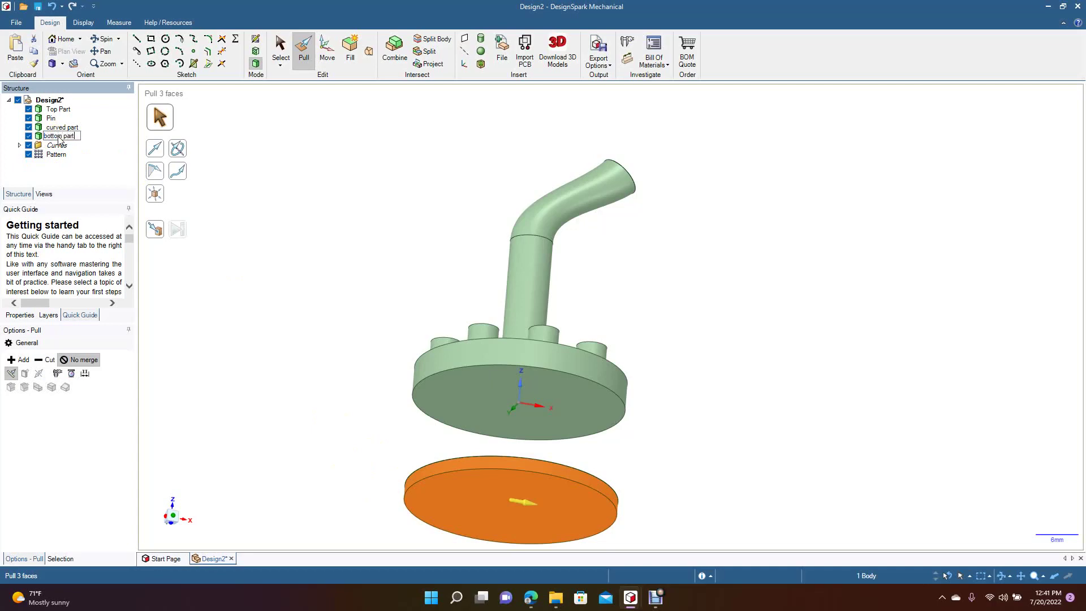
left_click(266, 261)
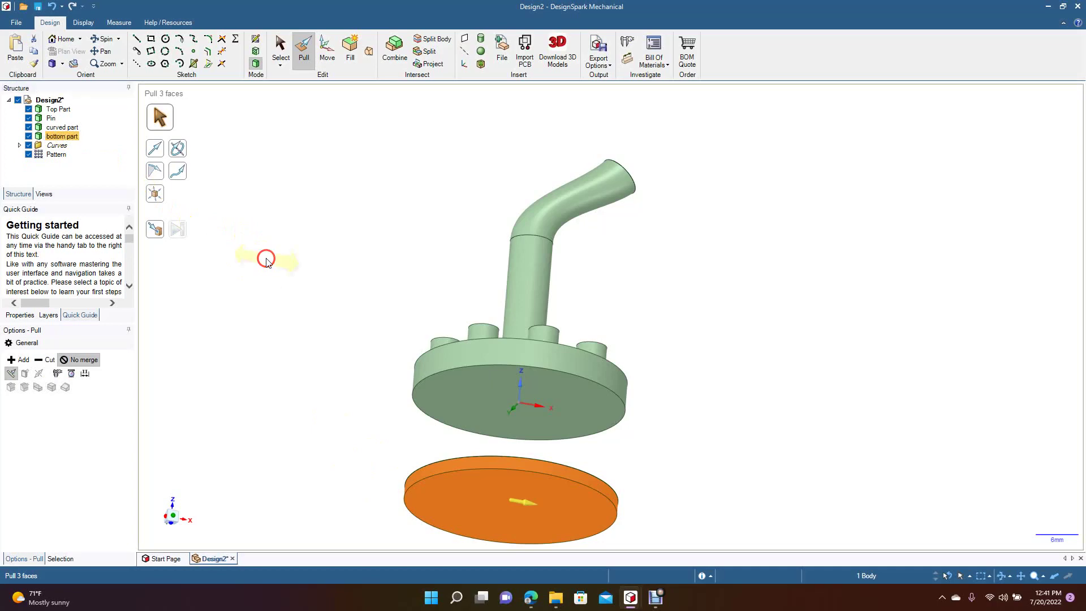
left_click(267, 262)
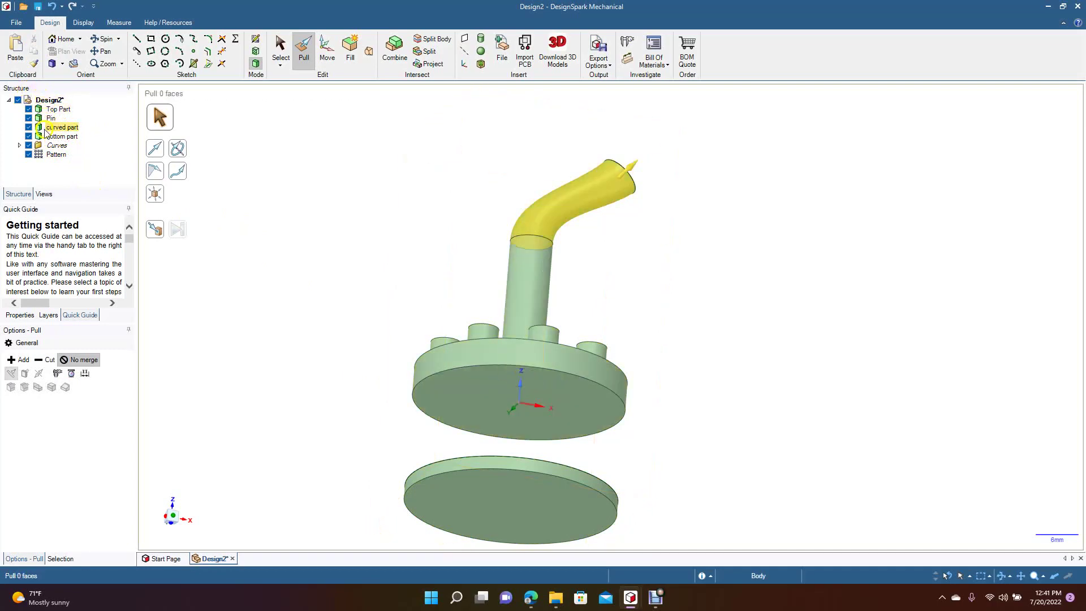
Move the bottom part a short distance up along Z towards the studded disk
left_click(101, 39)
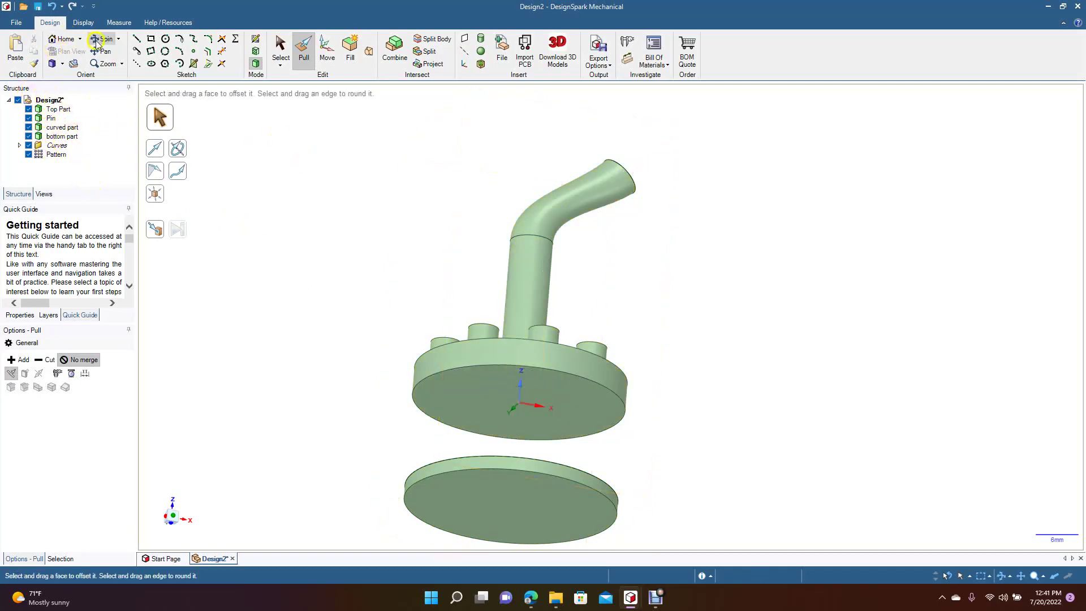
left_click_drag(275, 216, 320, 307)
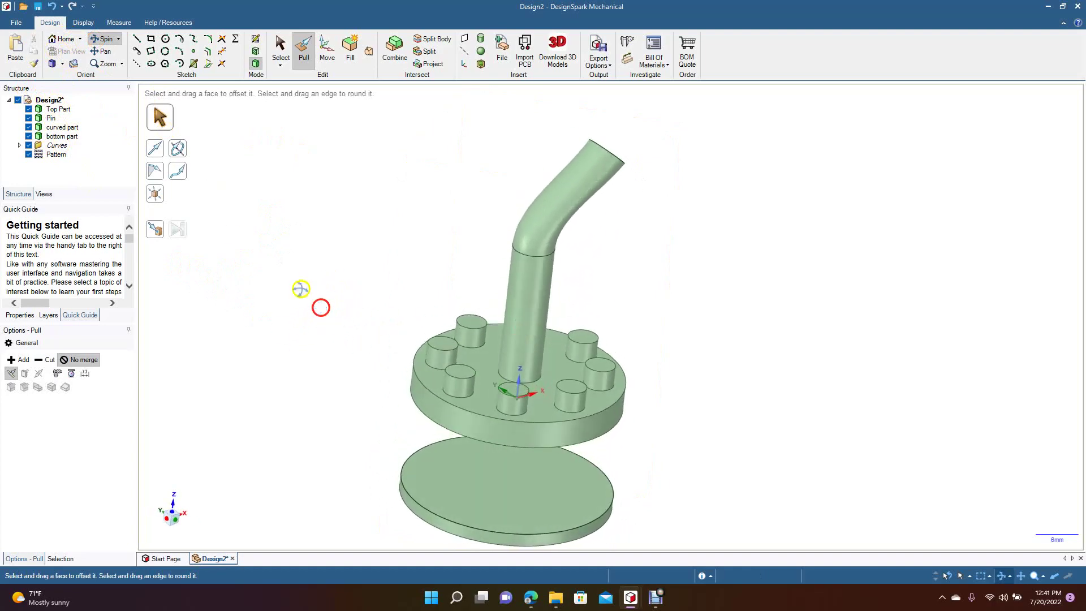
left_click(63, 136)
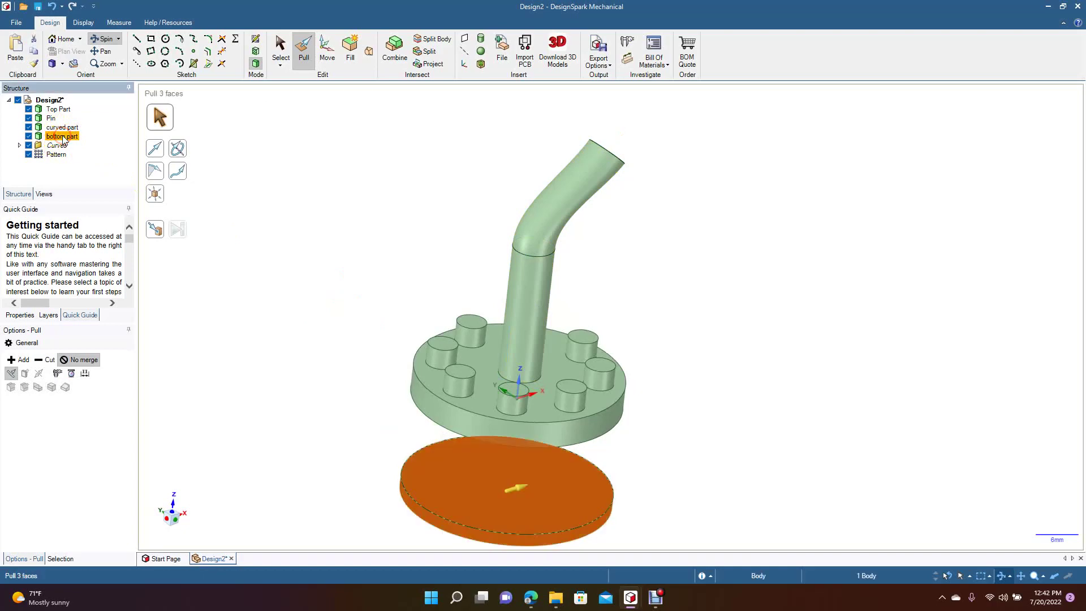
left_click(327, 57)
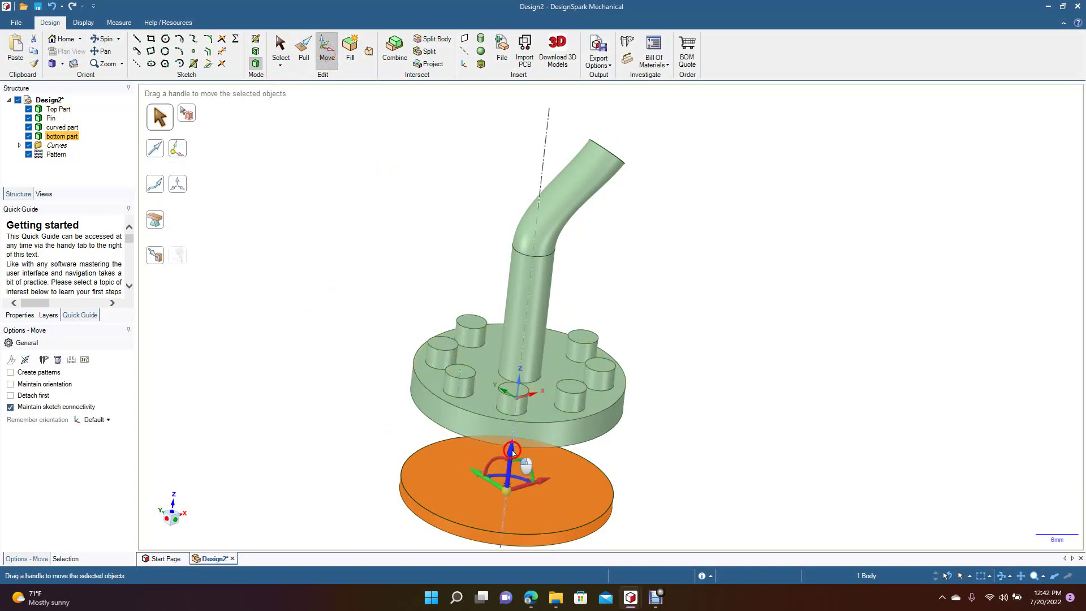
left_click_drag(512, 451, 512, 431)
left_click(324, 460)
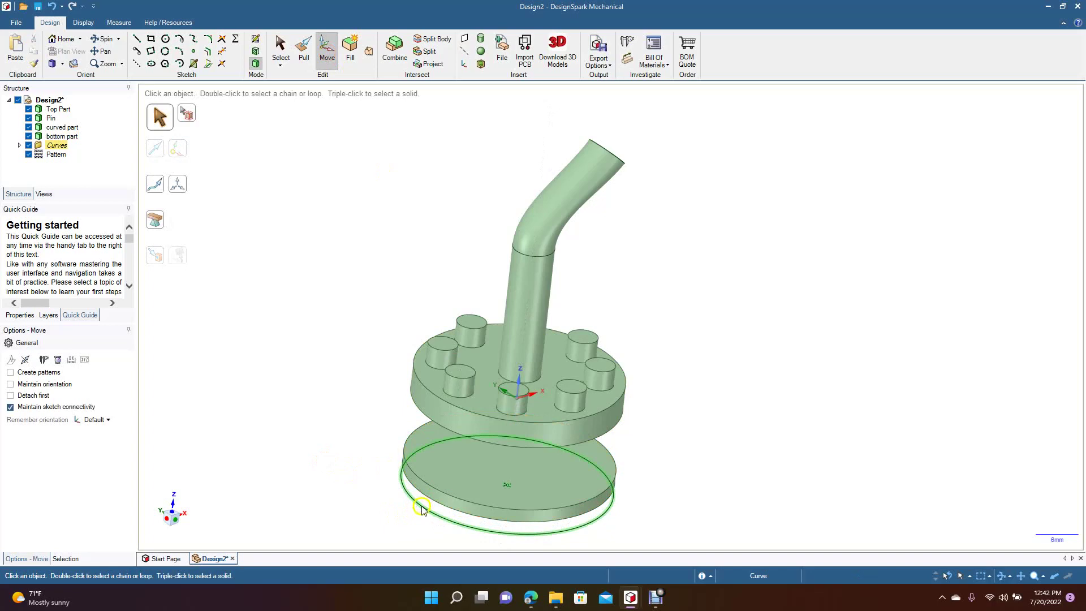
Find the leftover circle among the curves and delete it from beneath the bottom part
left_click(17, 146)
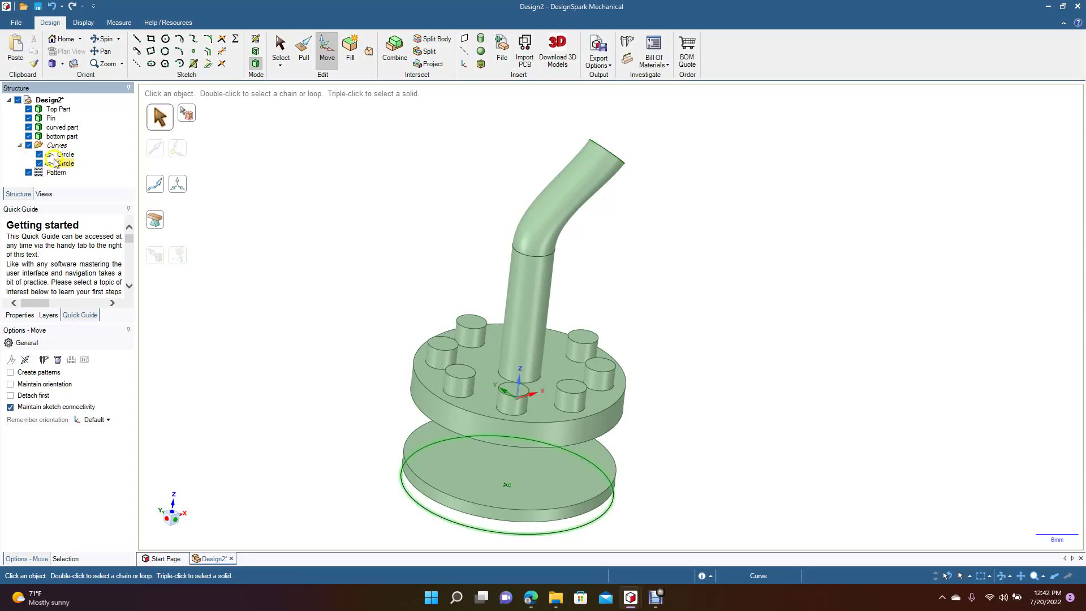
left_click(19, 145)
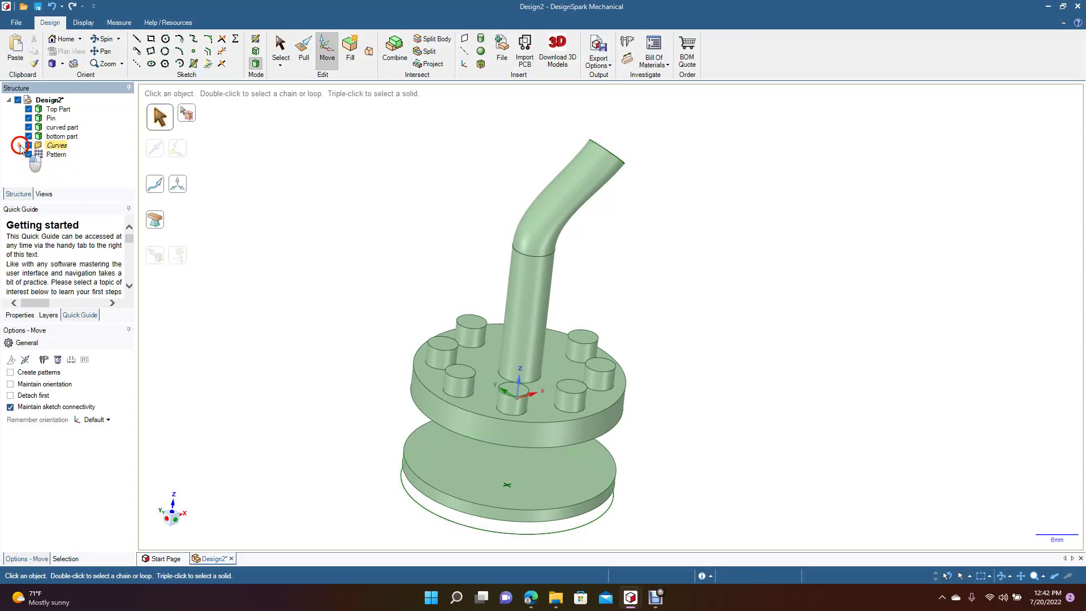
left_click(373, 501)
left_click(285, 480)
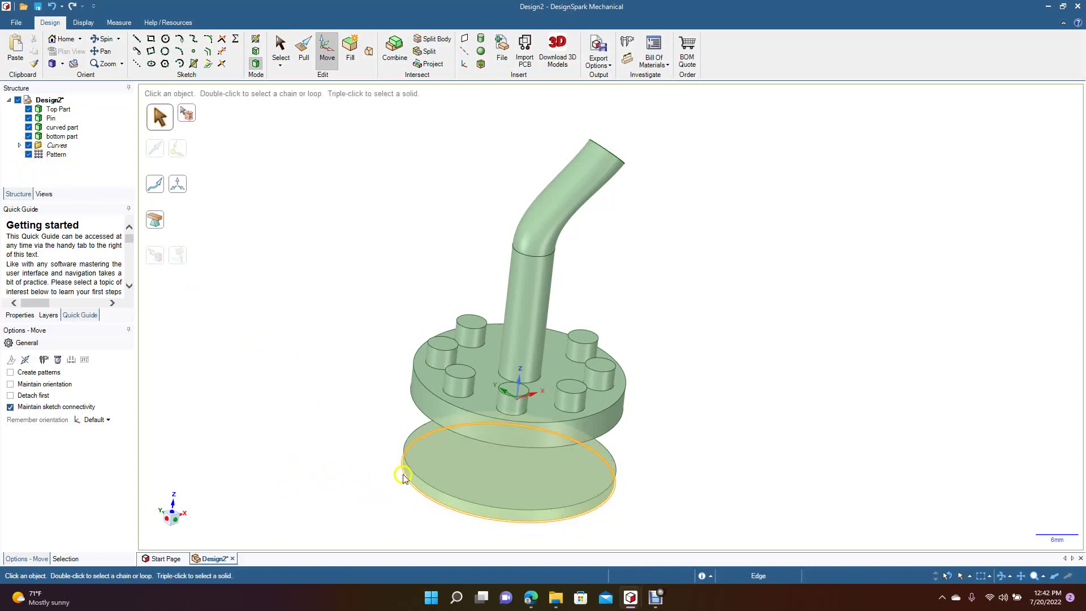
Copy the bottom part's upper circular edge as a curve and move it up along Z into the gap between the disks
left_click(108, 40)
left_click_drag(259, 339, 365, 353)
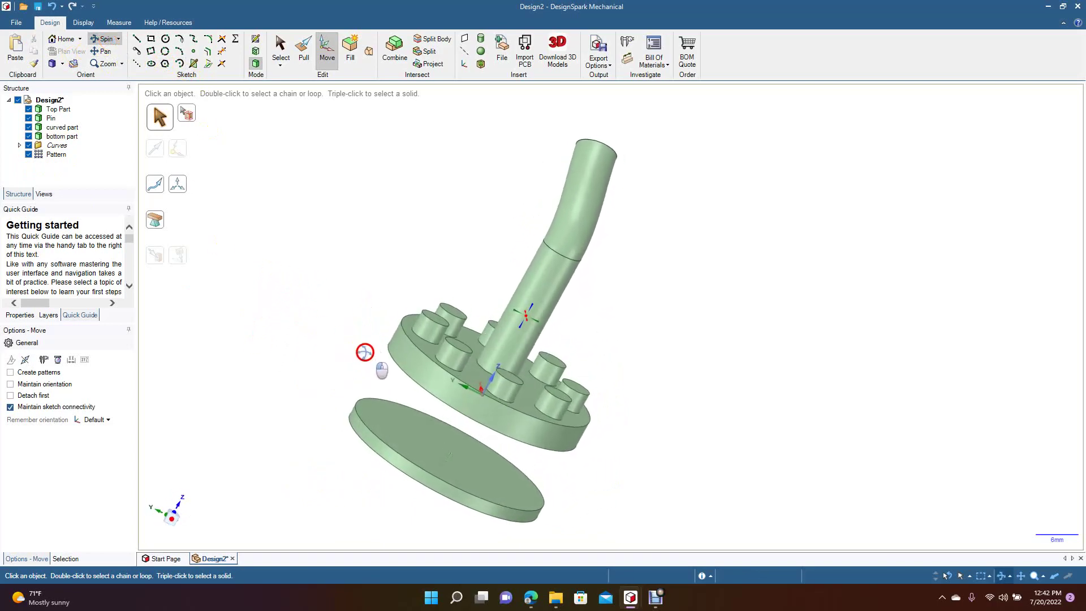
key("s")
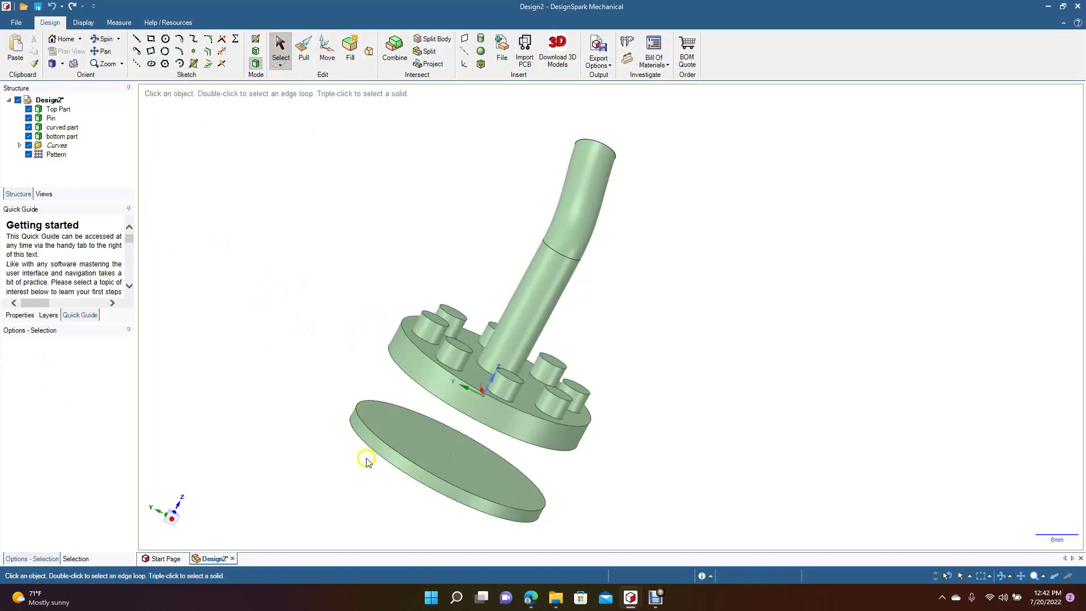
left_click(389, 442)
left_click(372, 430)
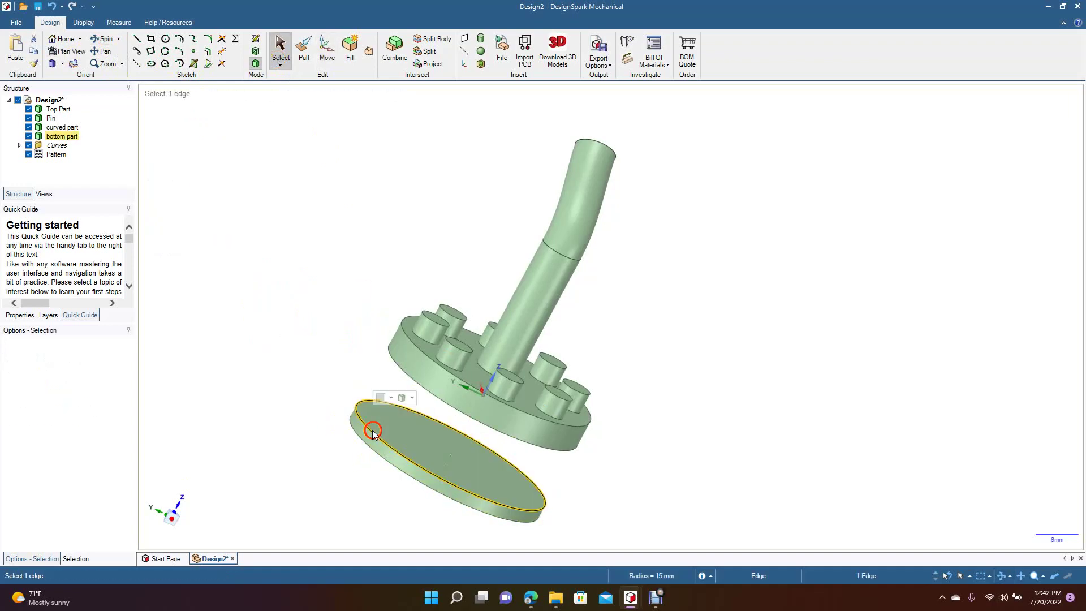
left_click(292, 365)
left_click(324, 57)
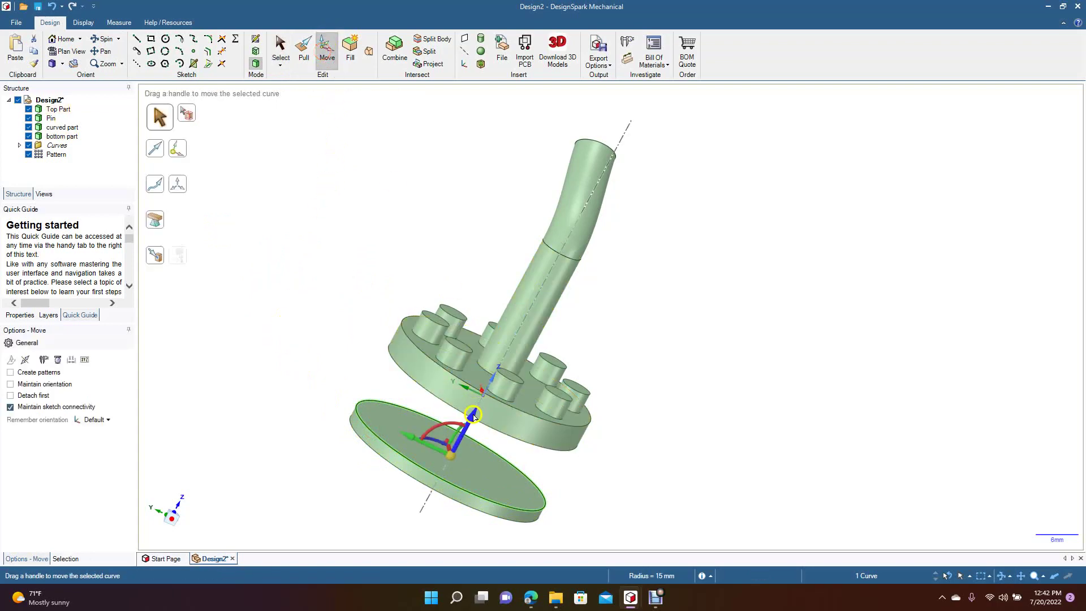
left_click_drag(473, 417, 478, 398)
left_click(286, 323)
left_click(363, 381)
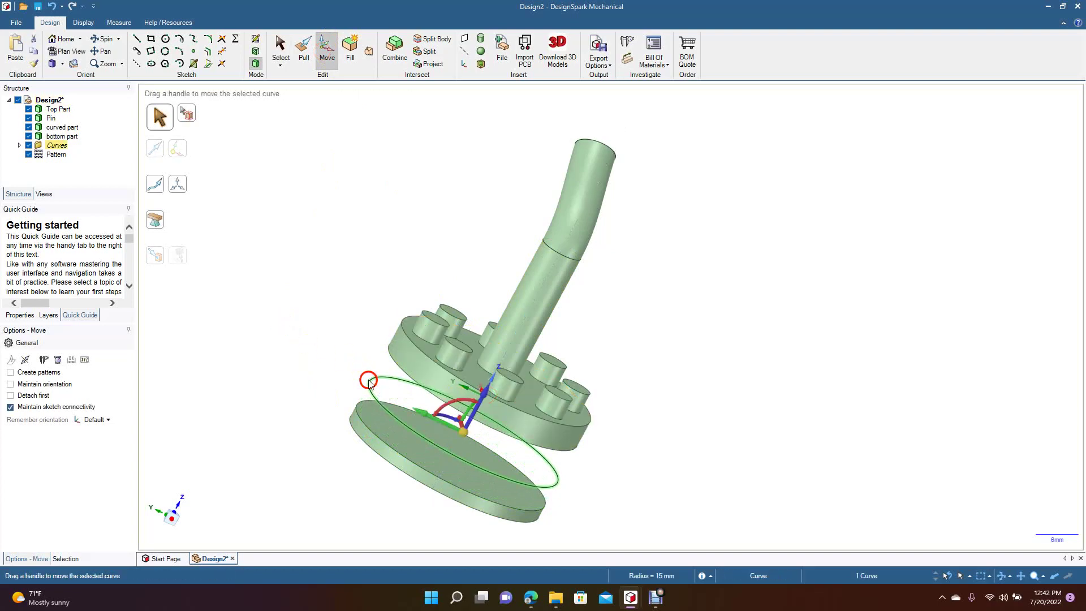
Pull the copied circle up along Z into a short cylindrical surface between the two disks
left_click(301, 49)
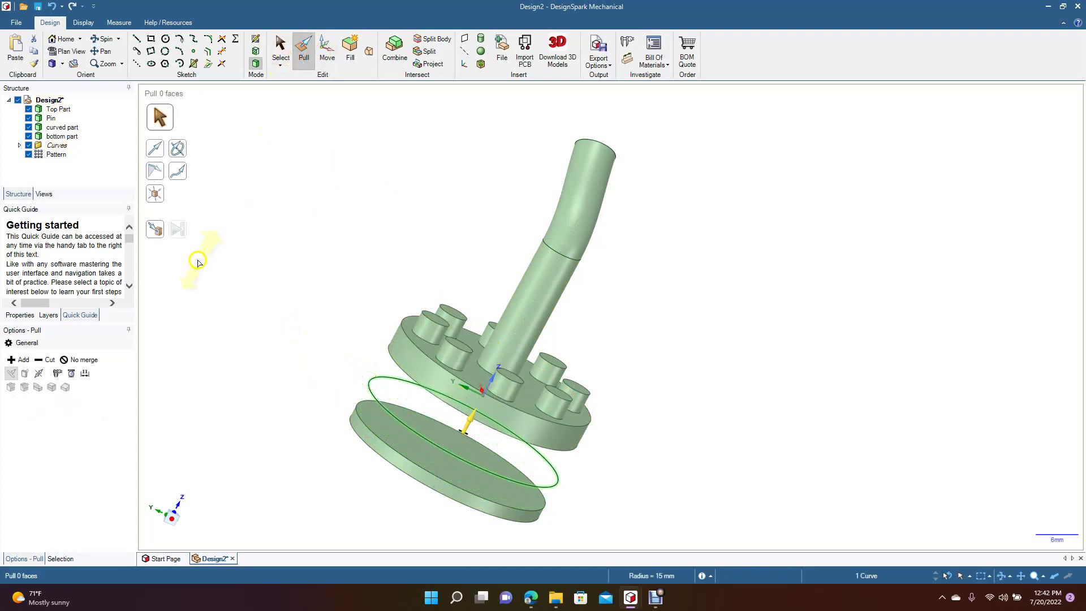
left_click(155, 194)
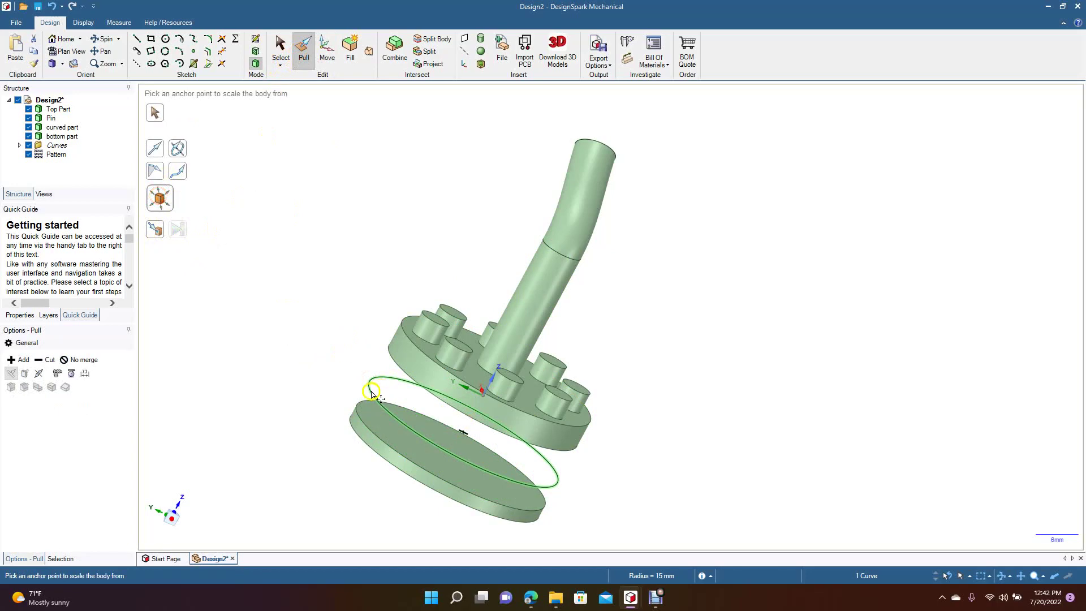
left_click(407, 417)
left_click(393, 378)
left_click_drag(413, 388, 380, 357)
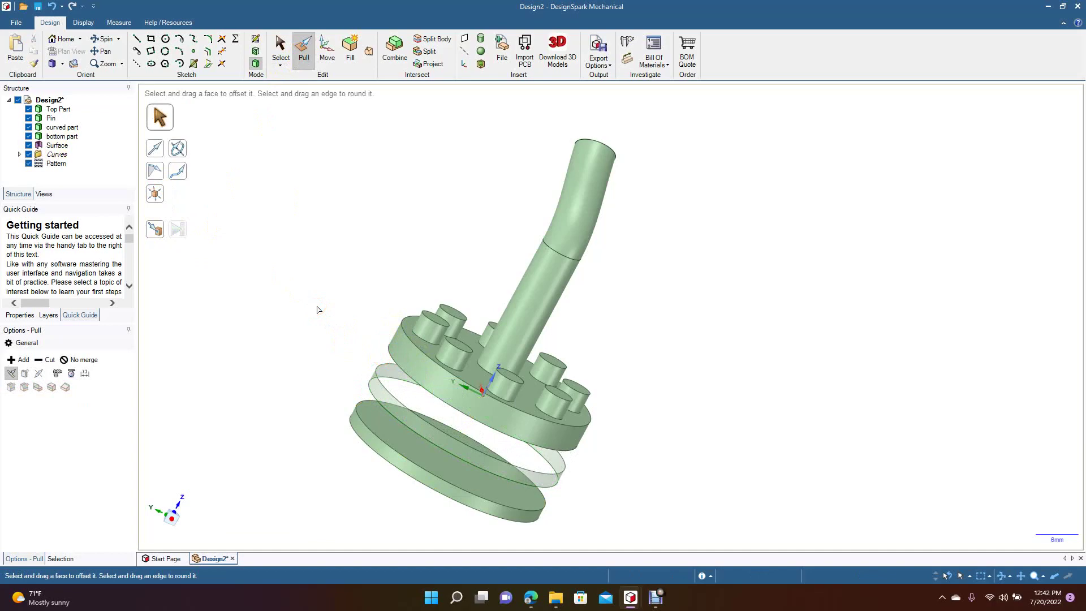
left_click(290, 193)
Thicken the cylindrical surface outward with Pull and No merge to form a solid ring wider than the disks
left_click(92, 359)
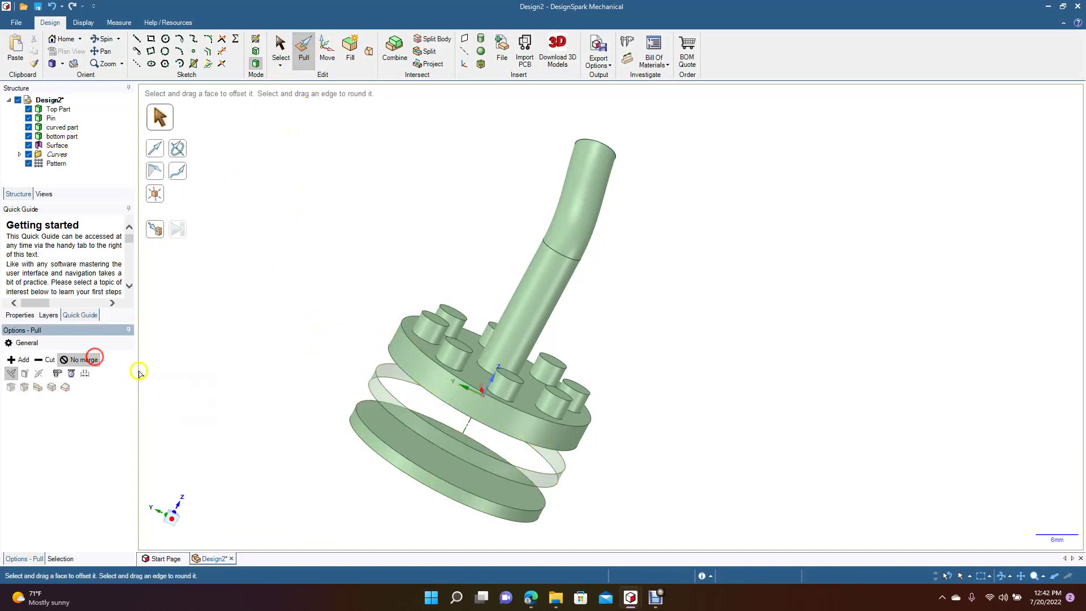
left_click(397, 421)
left_click_drag(400, 419, 382, 425)
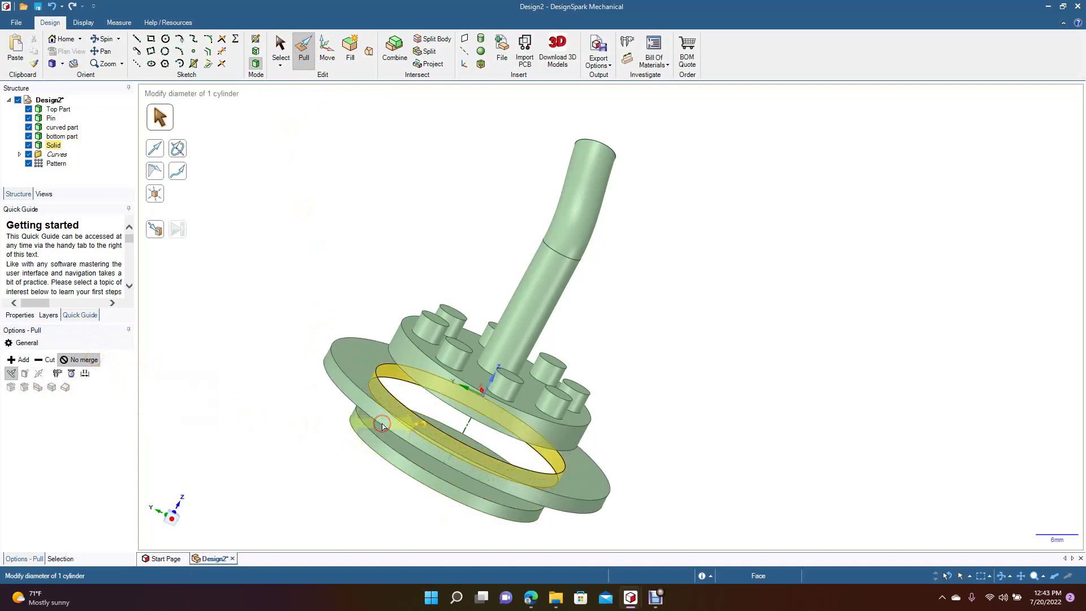
key("Escape")
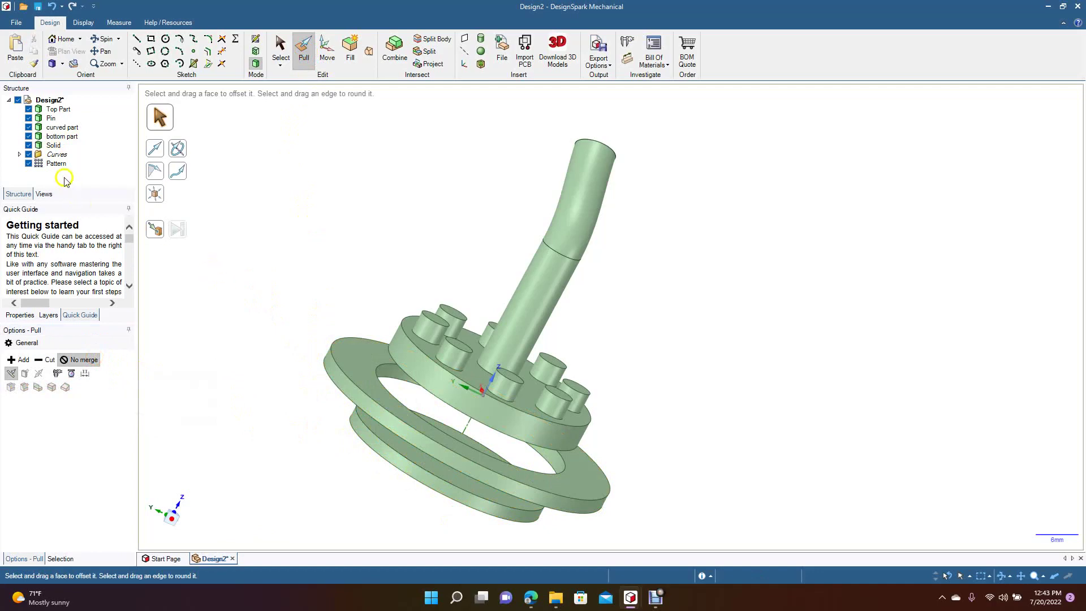
Rename the new ring-shaped solid as "ring"
left_click(58, 148)
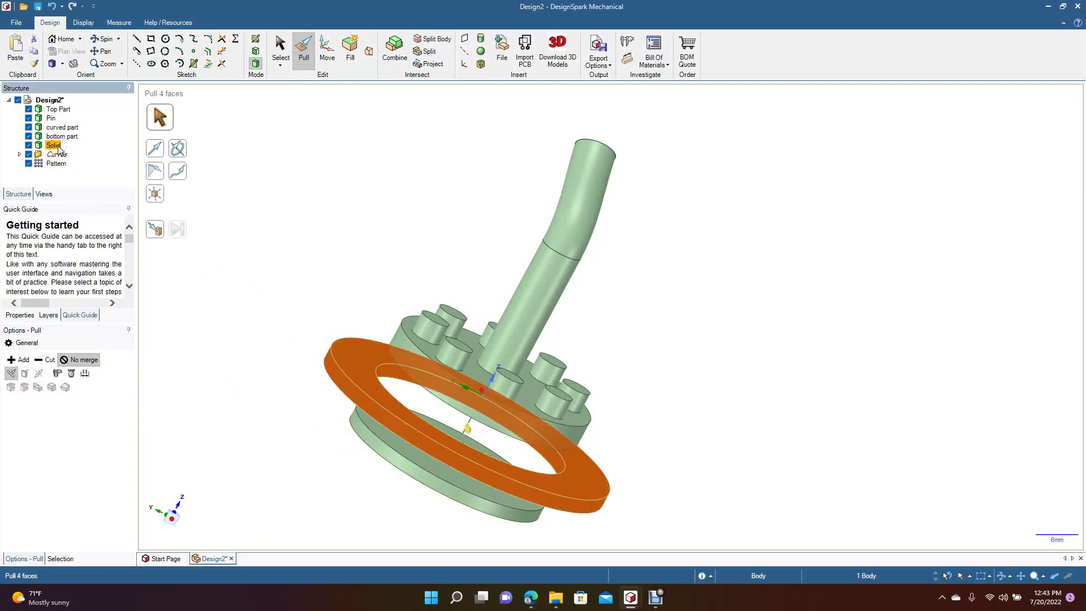
left_click(56, 147)
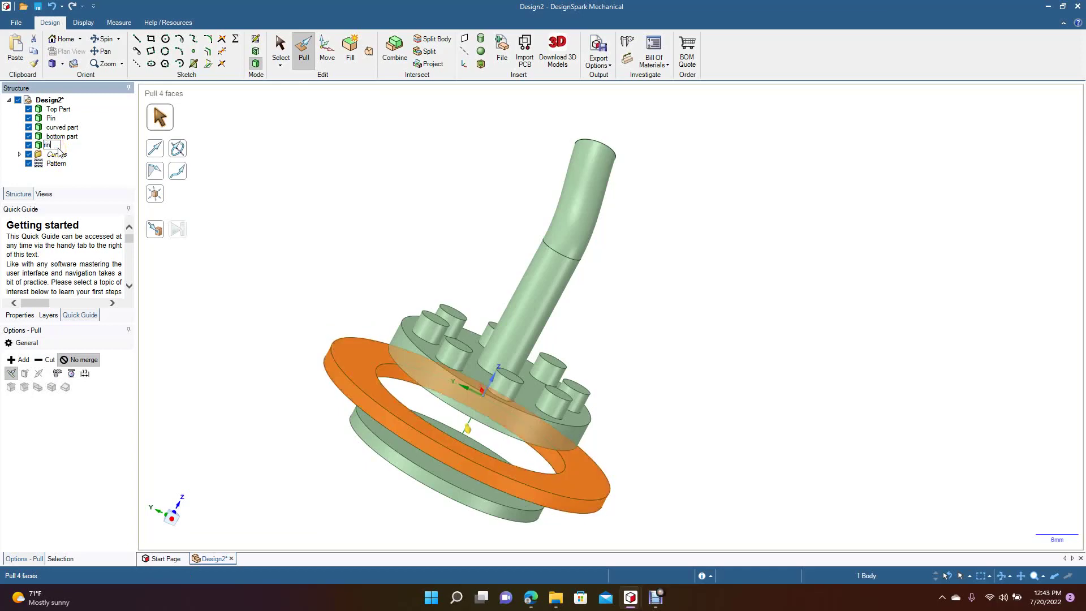
type("ring")
key("Return")
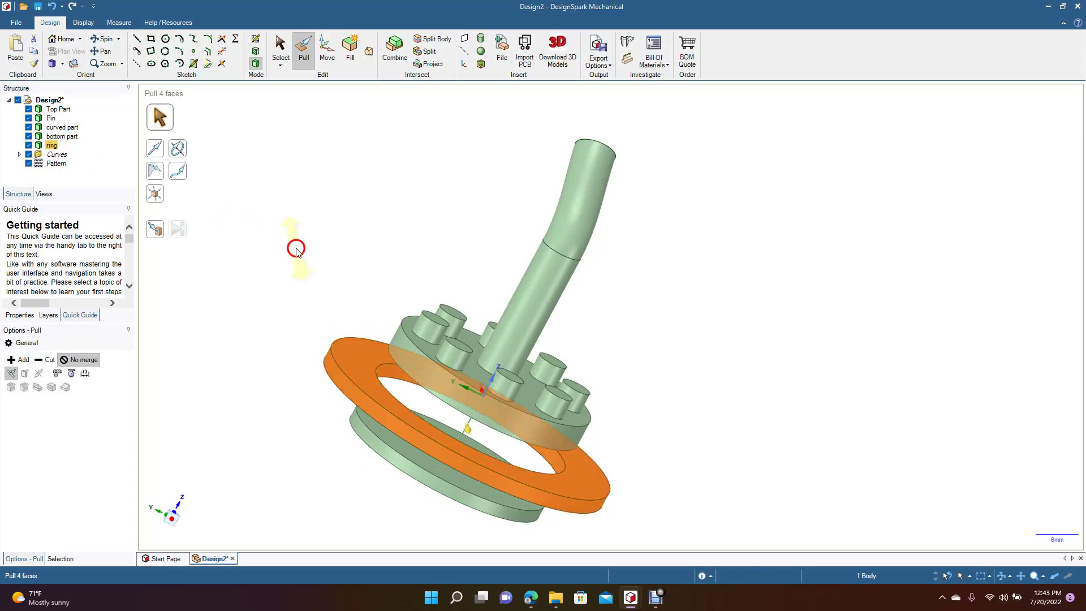
left_click(295, 249)
Pull the underside face of the bottom part further down to make it several times thicker
left_click(356, 373)
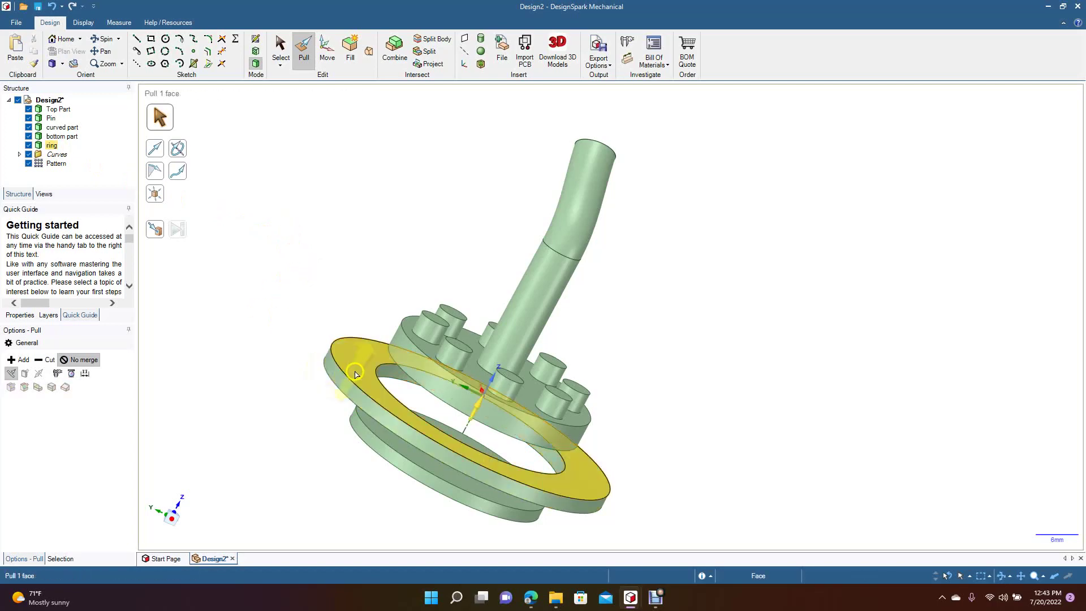
left_click(306, 217)
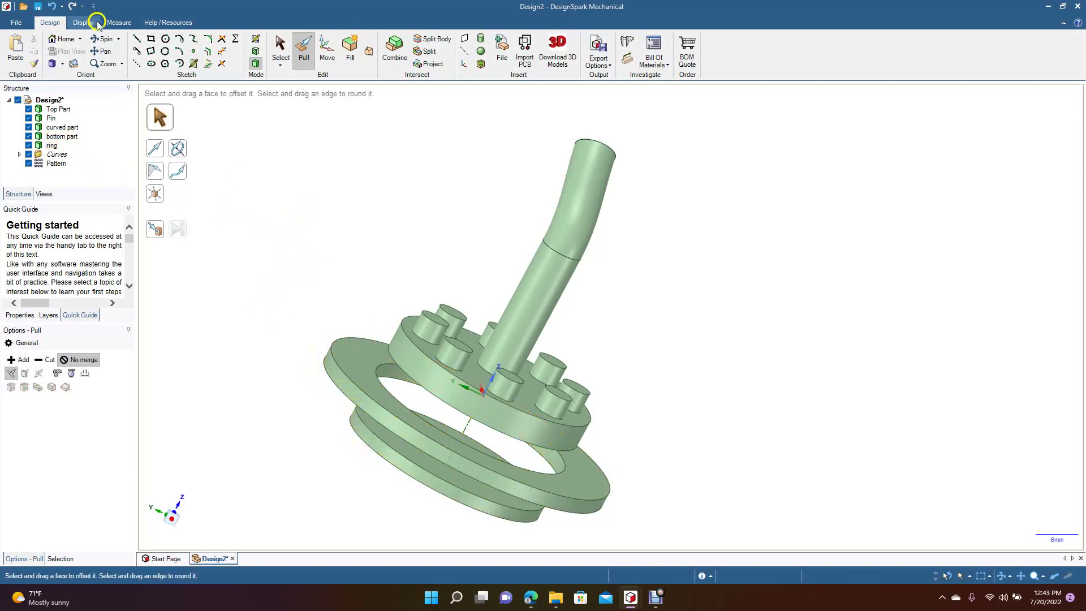
left_click(103, 39)
left_click_drag(200, 189, 219, 139)
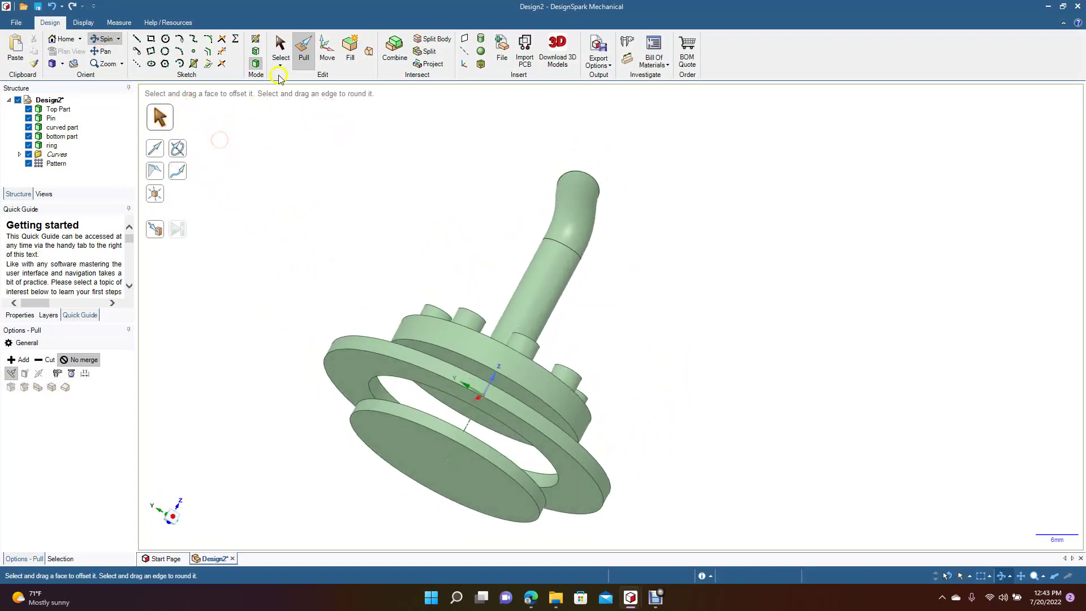
left_click(300, 57)
left_click(396, 422)
left_click_drag(396, 421, 376, 461)
left_click(281, 366)
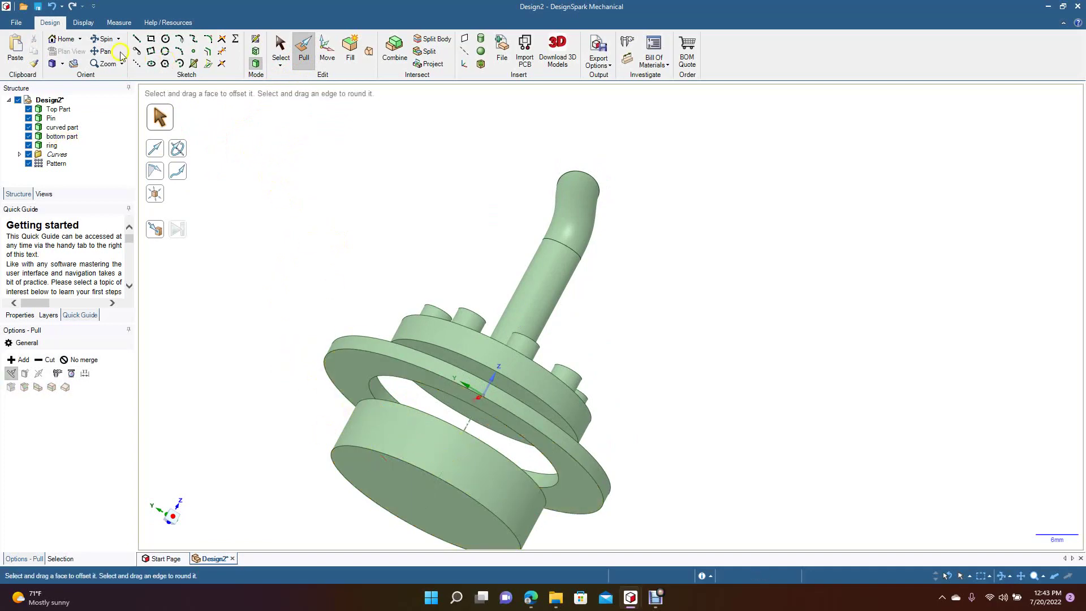
Hide the ring body to expose the gap between the bottom part and the studded disk
left_click(102, 38)
left_click_drag(296, 267, 584, 452)
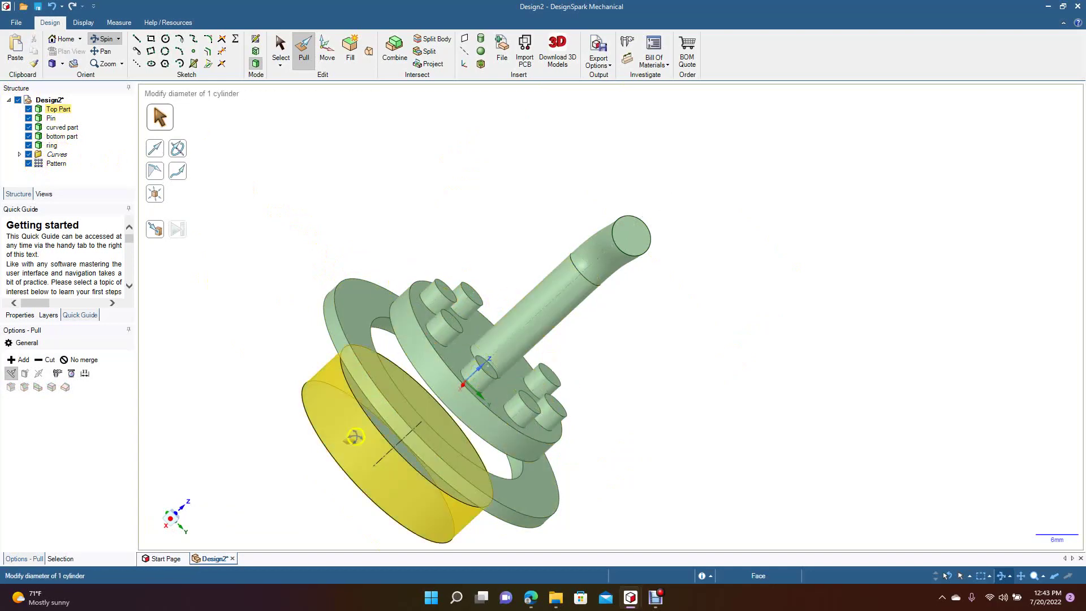
left_click(28, 146)
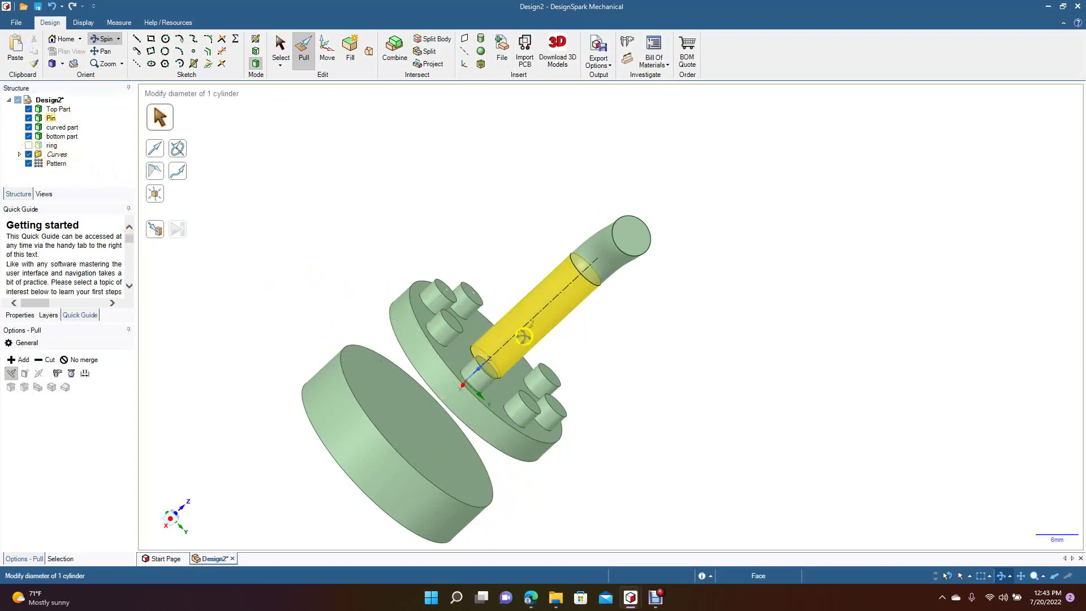
Hide the curved part, Pin, Top Part and the Curves group so that only the bottom part remains displayed
left_click(446, 419)
key("Escape")
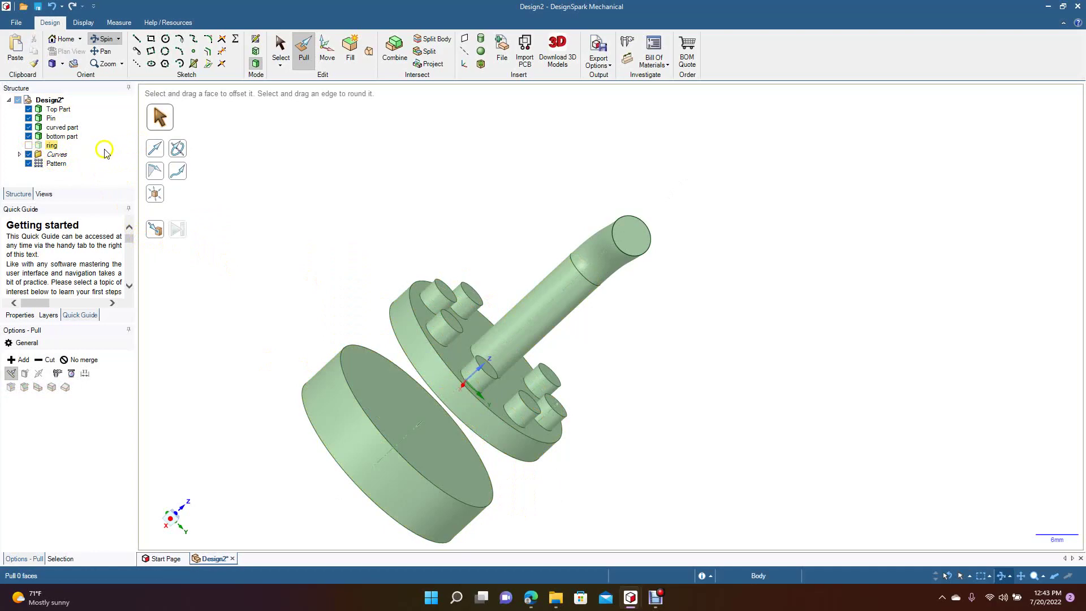
left_click(29, 128)
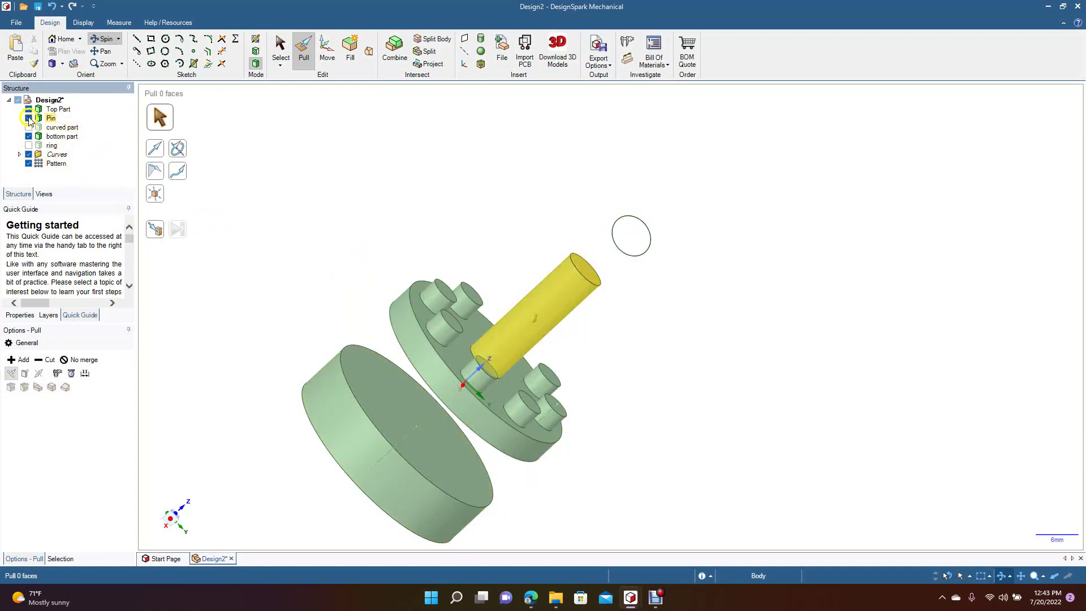
left_click(28, 118)
left_click(28, 109)
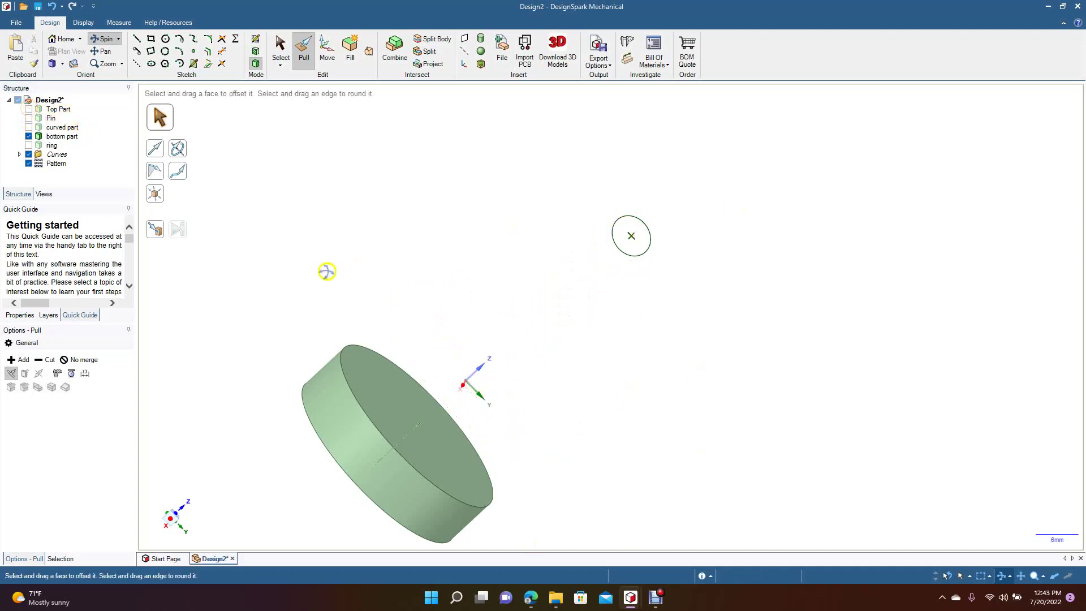
left_click(29, 154)
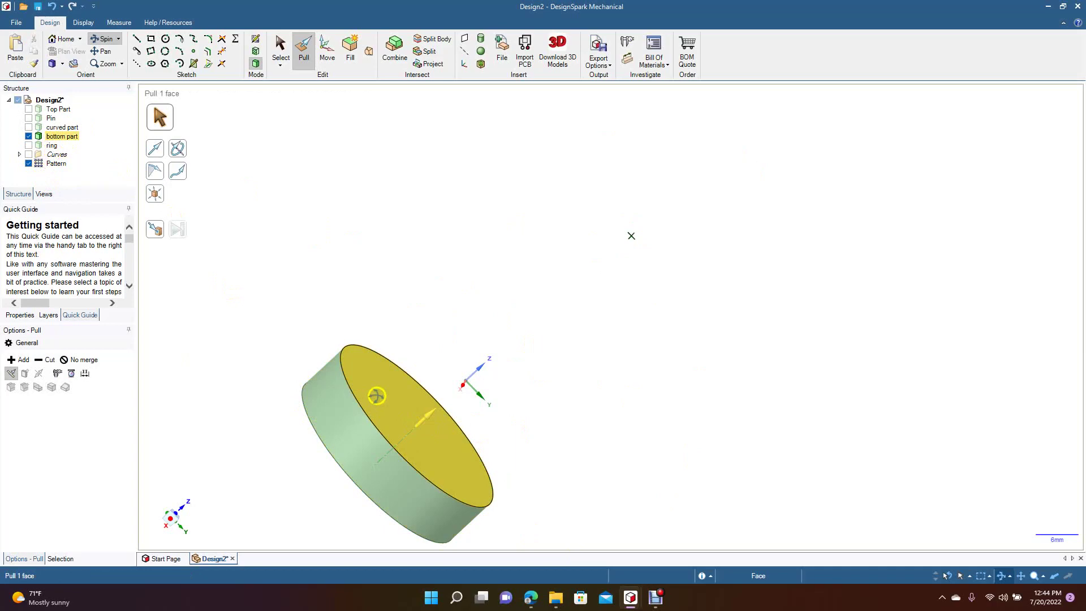
Show the curved part, Pin, Top Part and ring bodies, leaving the Curves group hidden
left_click(29, 127)
left_click(29, 117)
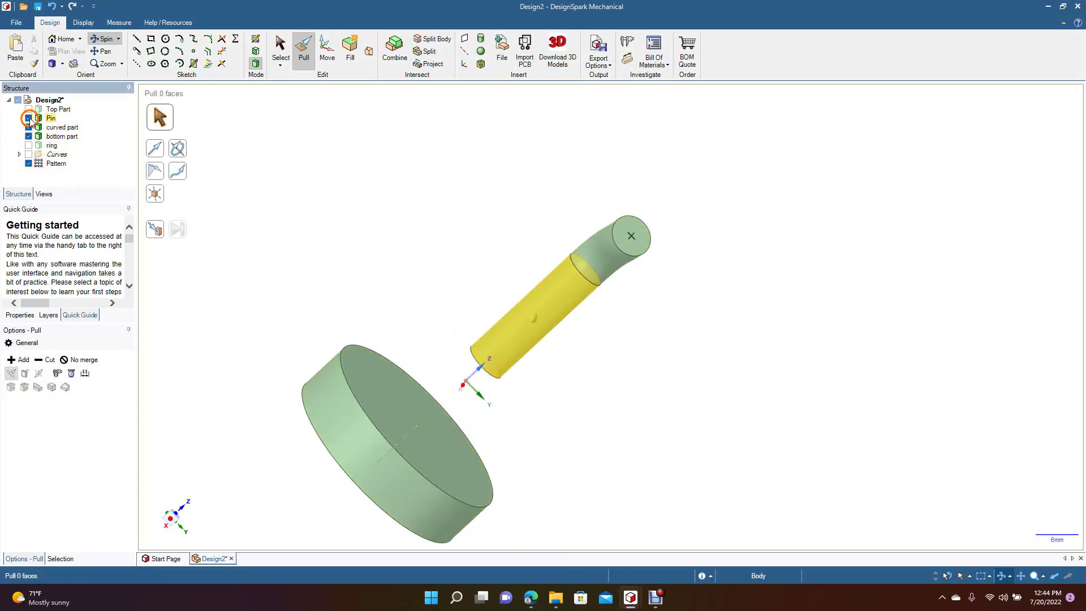
left_click(29, 108)
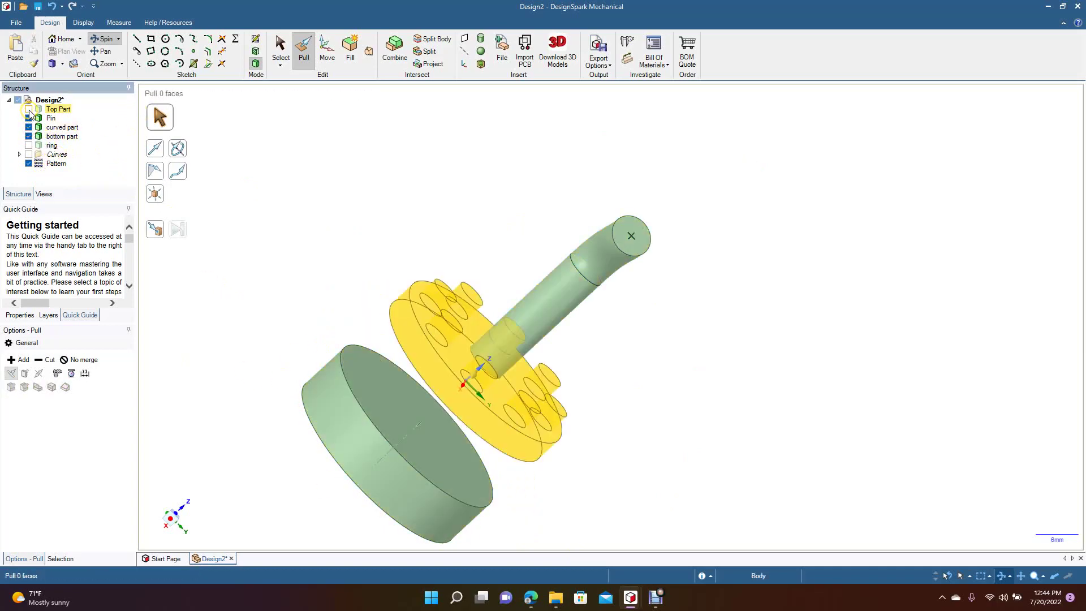
left_click(28, 145)
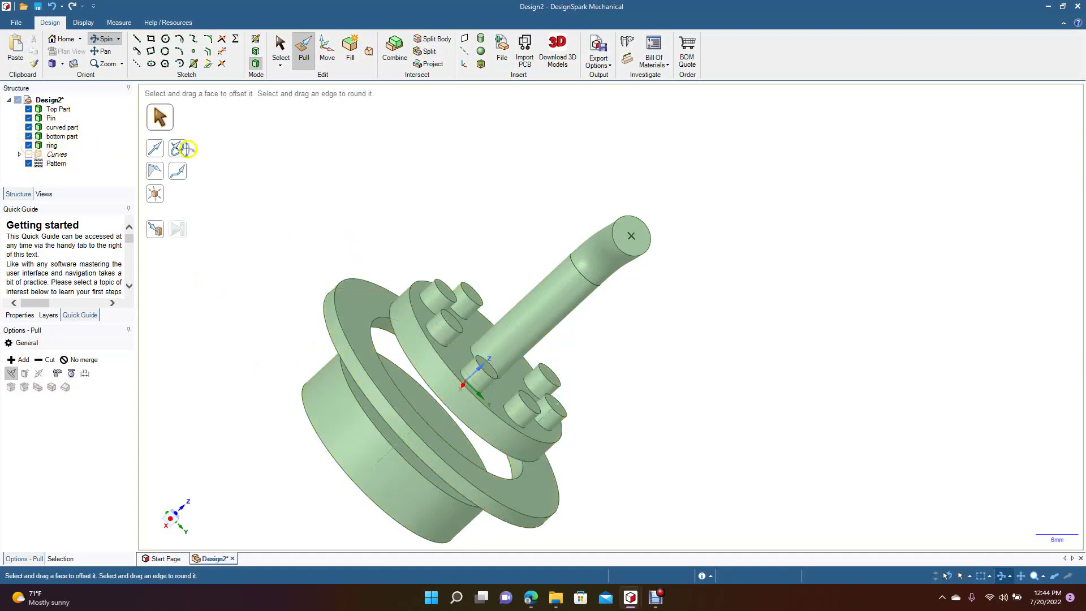
Locate the studded disk in the structure tree, starting from its outer cylindrical face in the model
left_click(105, 51)
left_click_drag(272, 347, 383, 313)
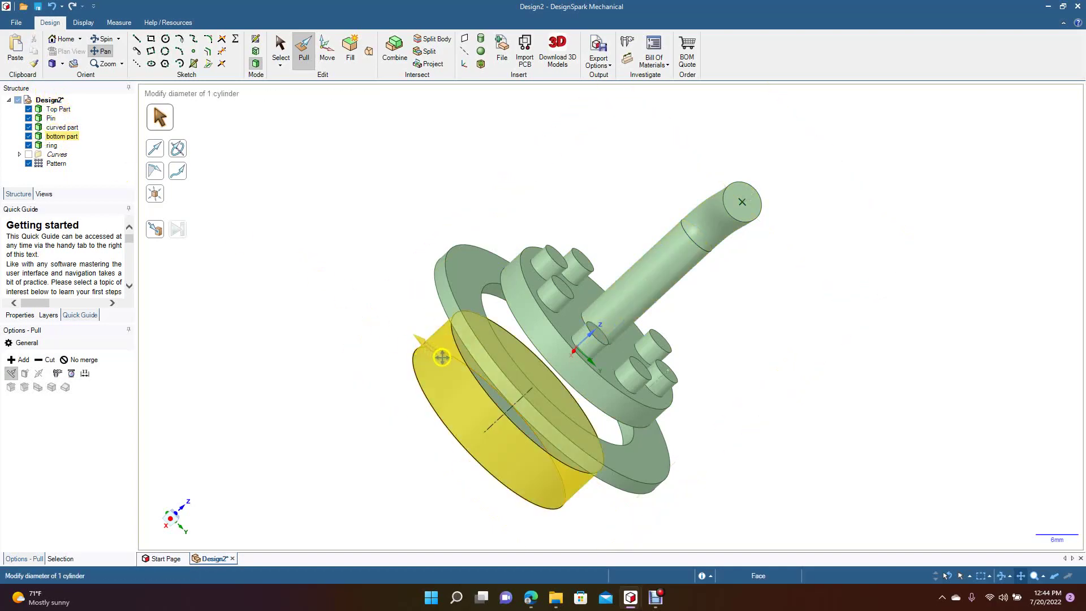
left_click(281, 48)
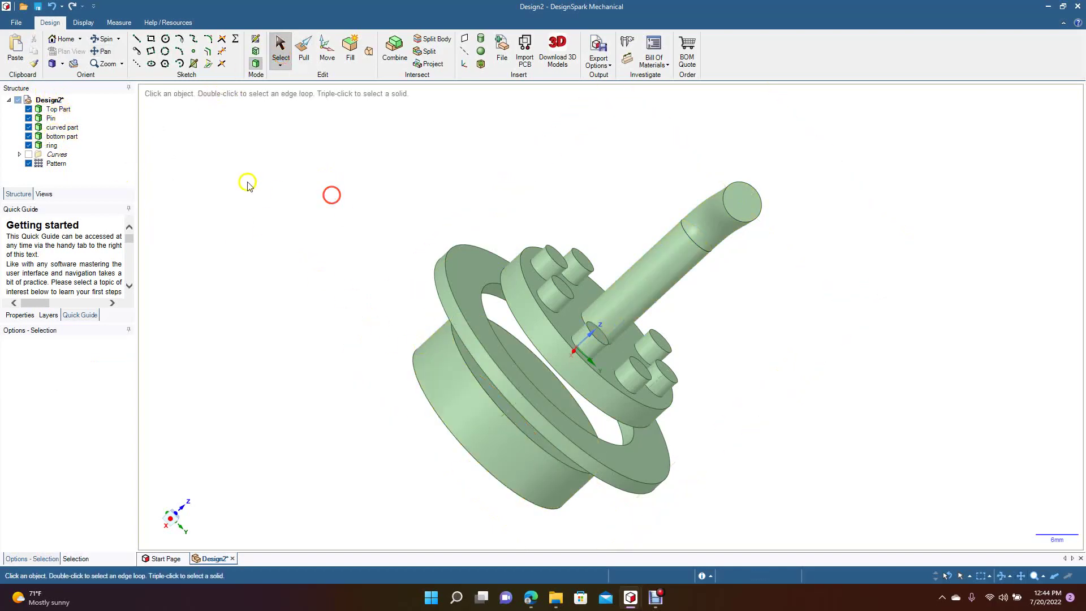
right_click(528, 303)
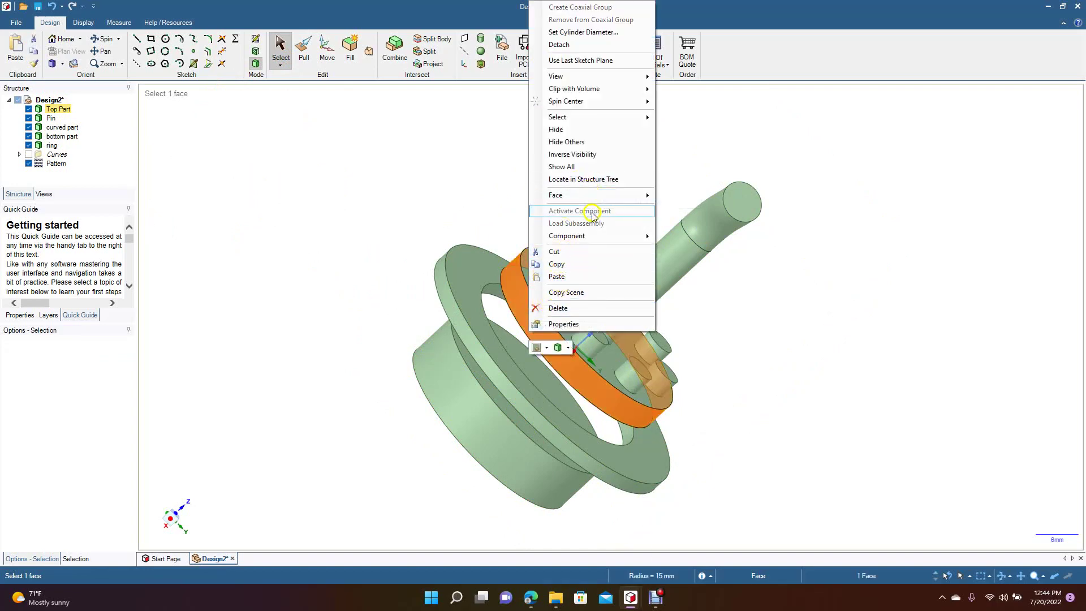
left_click(576, 204)
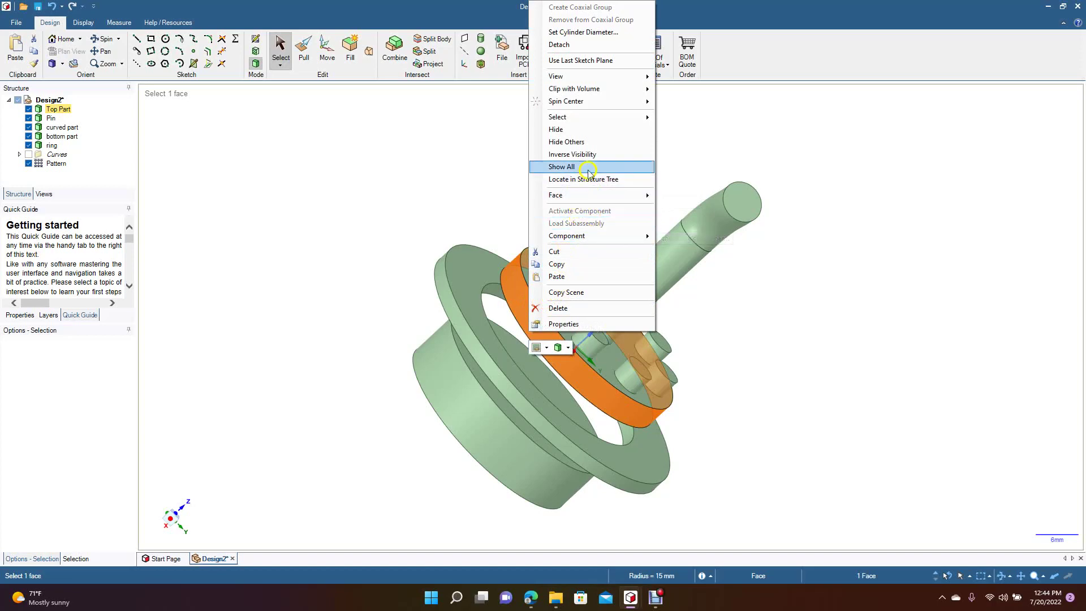
mouse_move(579, 107)
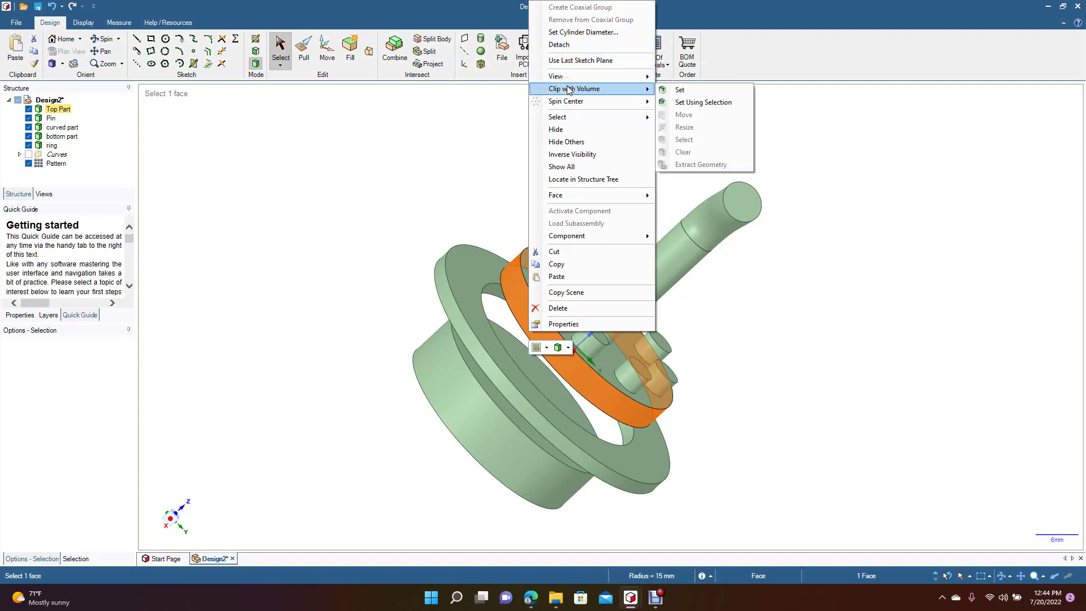
mouse_move(567, 82)
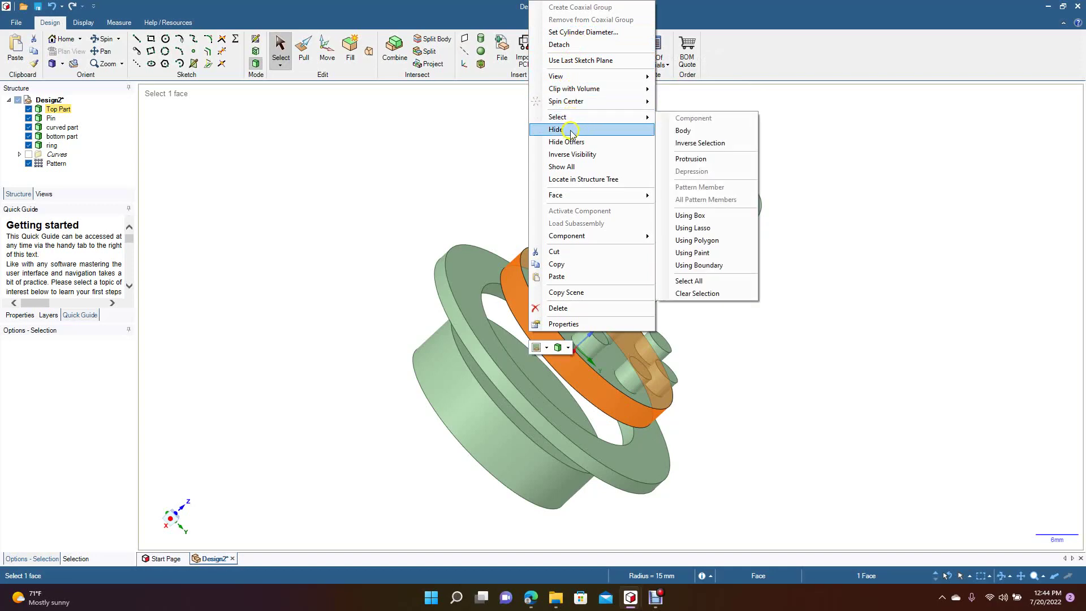
left_click(592, 180)
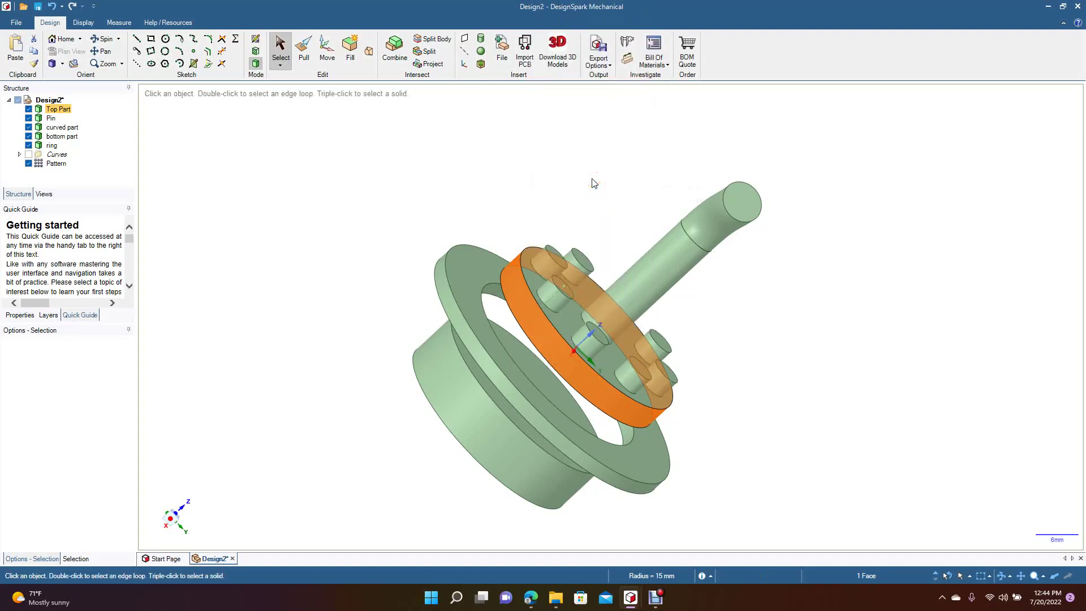
Locate the thick bottom disk and the ring in the structure tree from their model faces, and clear the selection
right_click(455, 377)
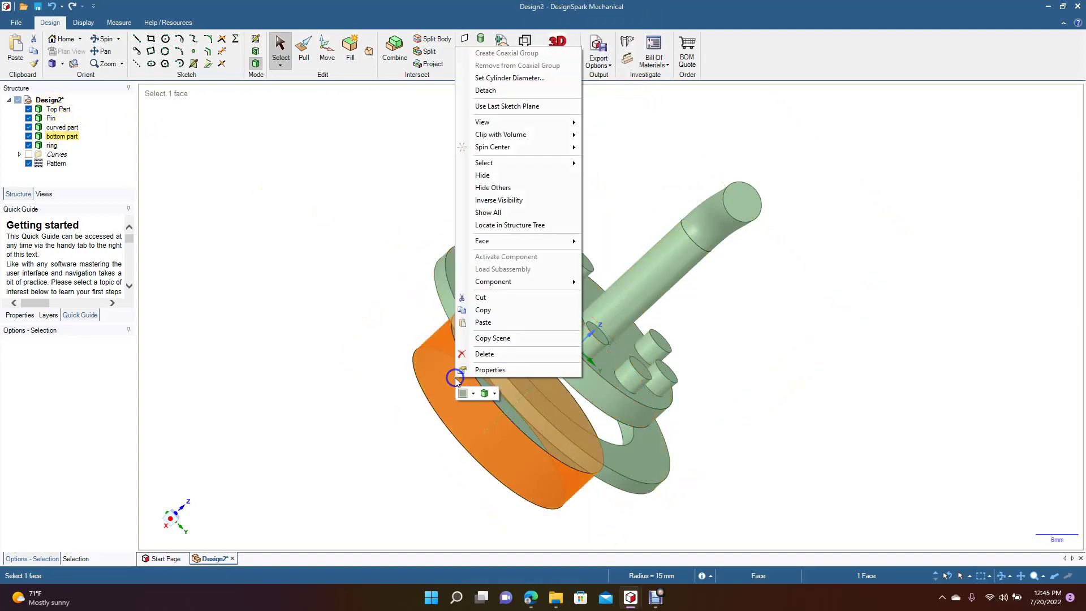
mouse_move(507, 247)
left_click(508, 224)
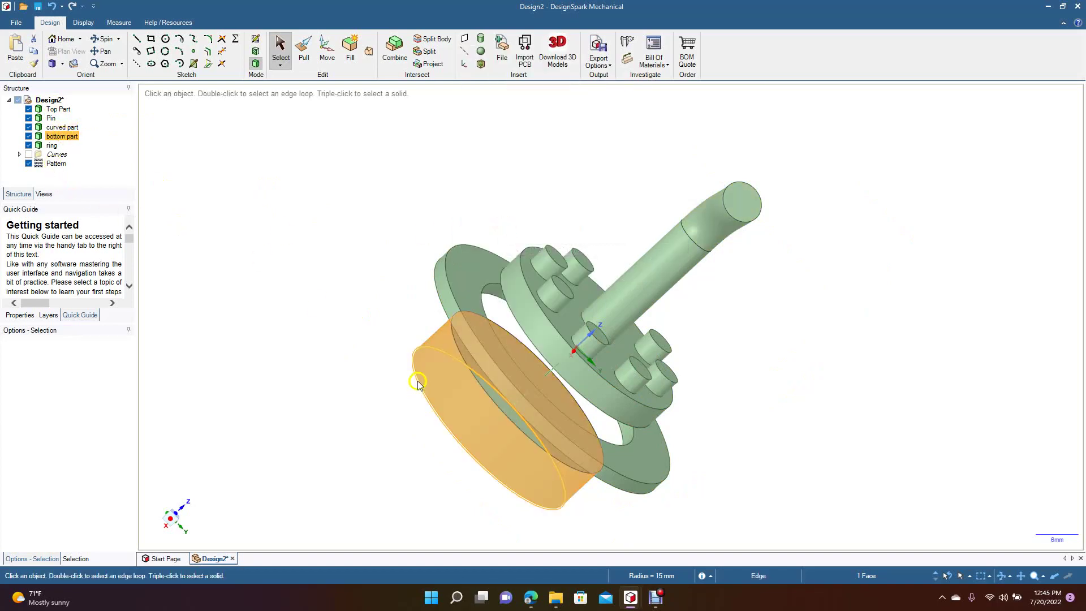
right_click(463, 289)
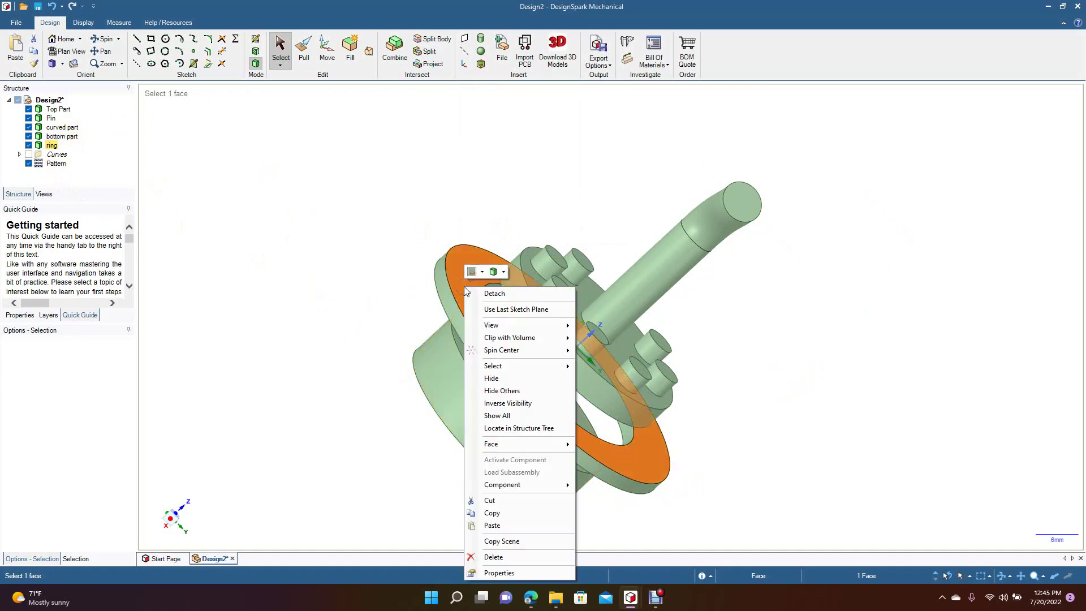
left_click(516, 429)
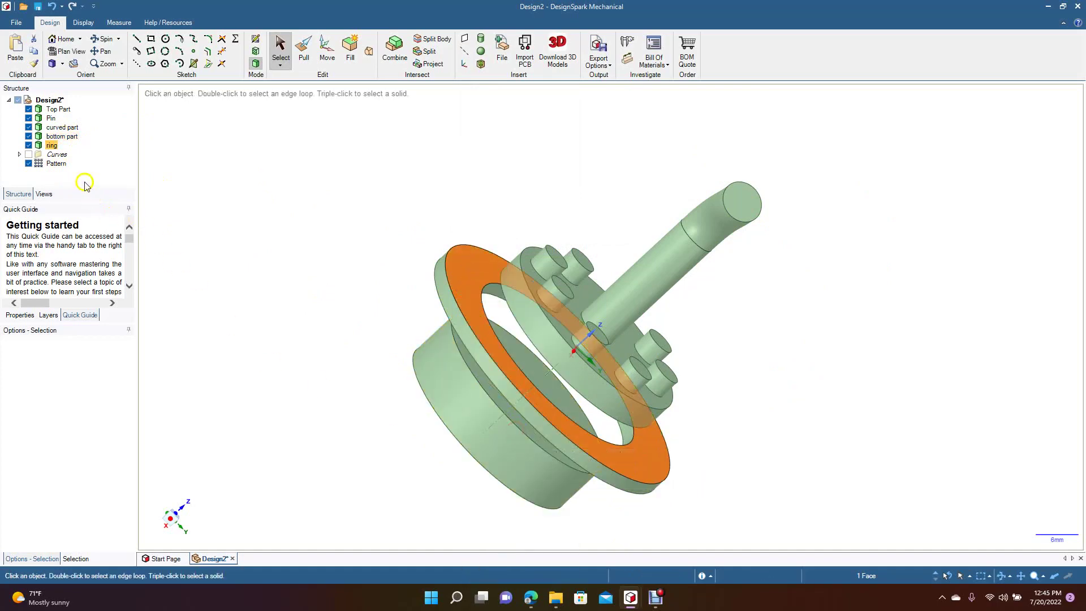
left_click(249, 237)
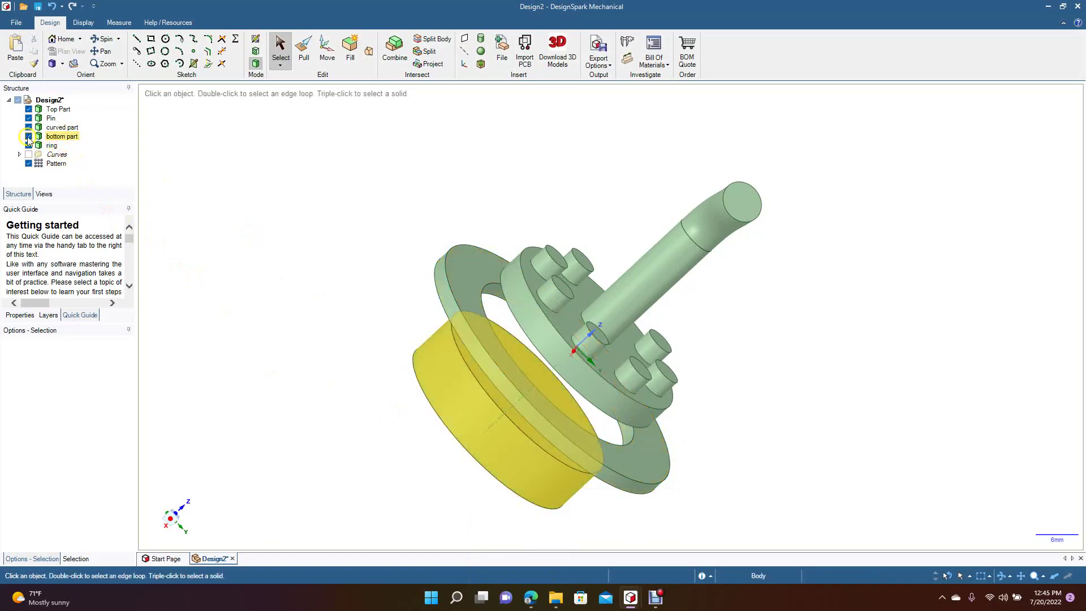
Move the ring body down along its axis until it sits below the bottom part
left_click(55, 149)
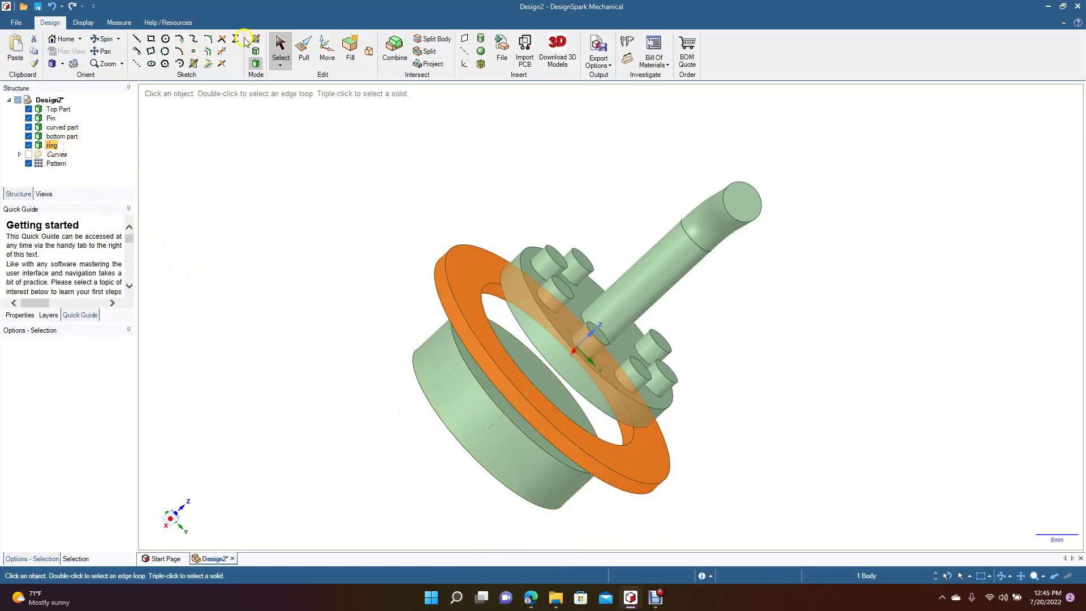
left_click(321, 46)
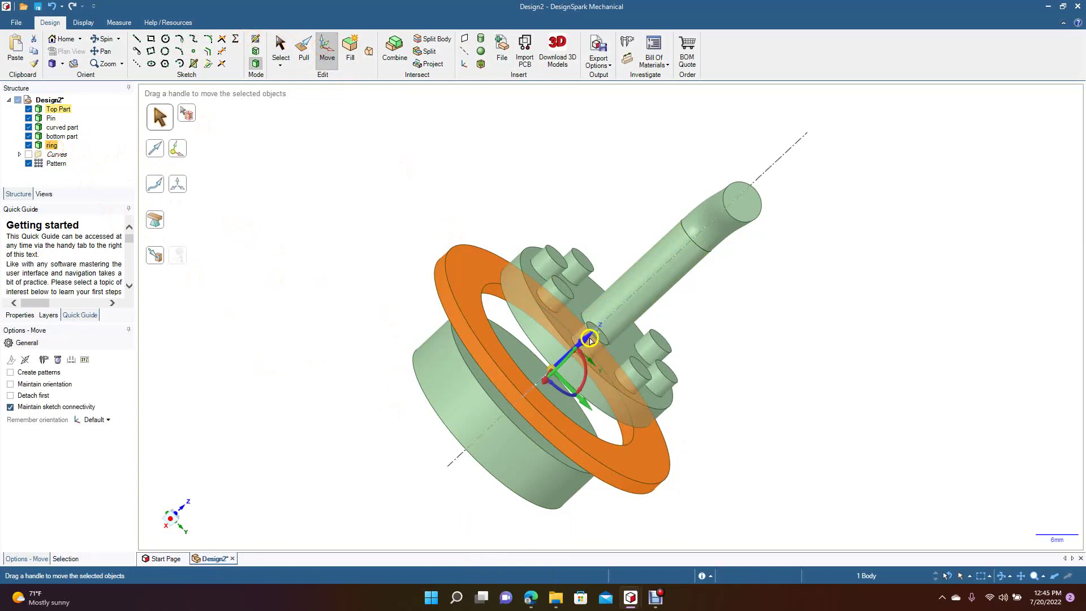
left_click_drag(587, 339, 506, 444)
left_click(416, 235)
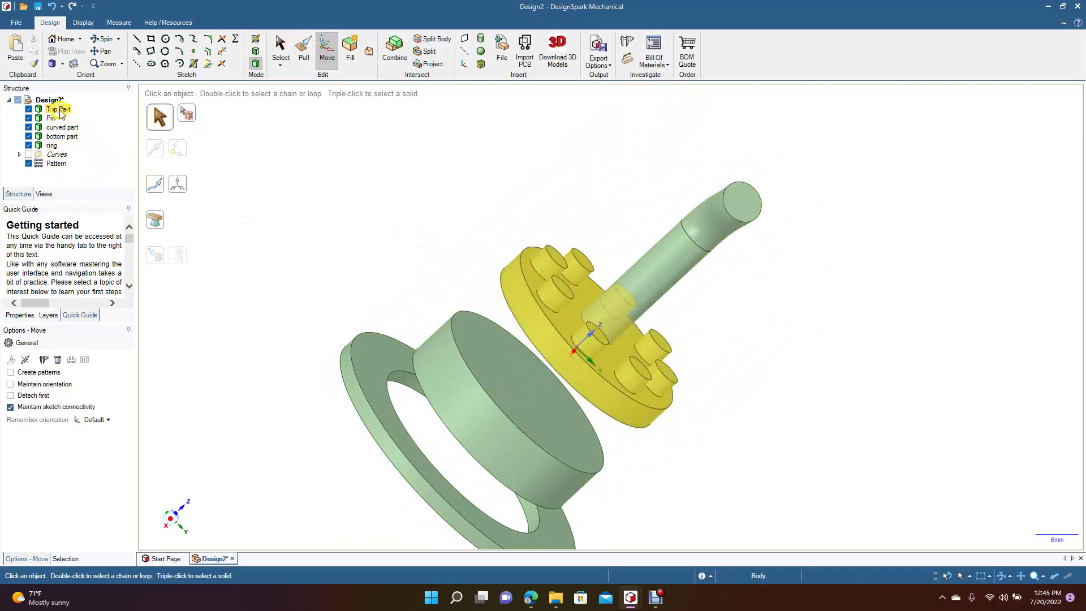
Reorder the structure tree so that Top Part follows bottom part and ring sits directly after Pin
left_click_drag(64, 115, 79, 150)
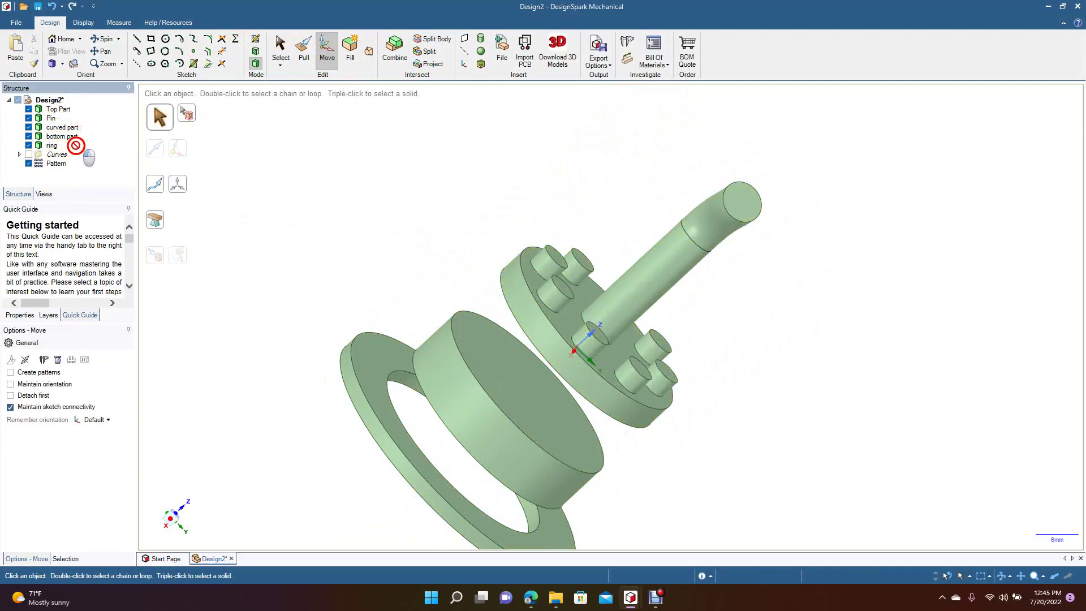
left_click_drag(64, 142, 65, 144)
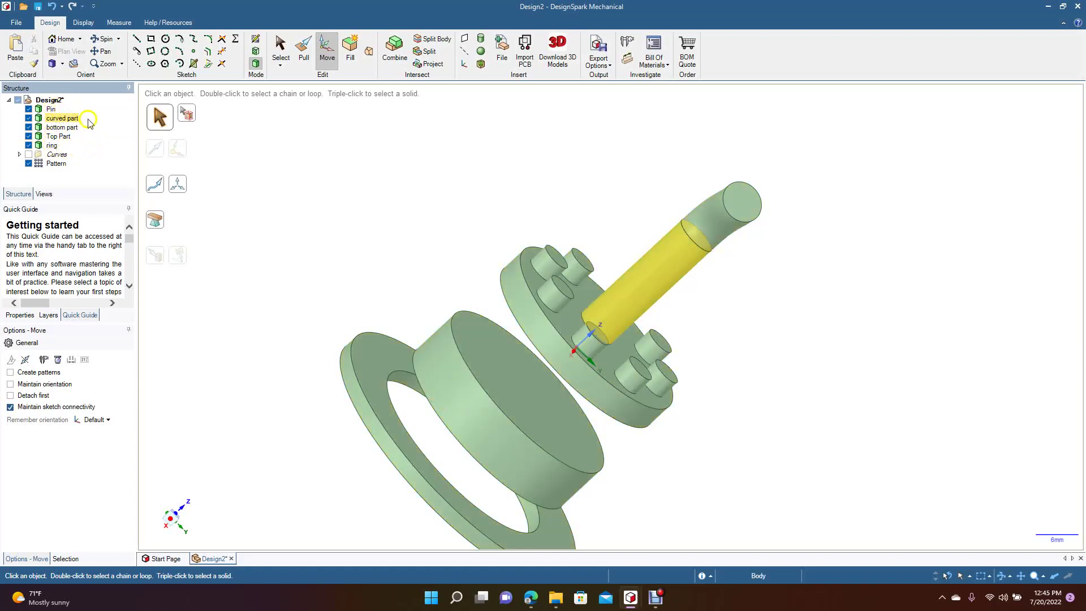
left_click(53, 145)
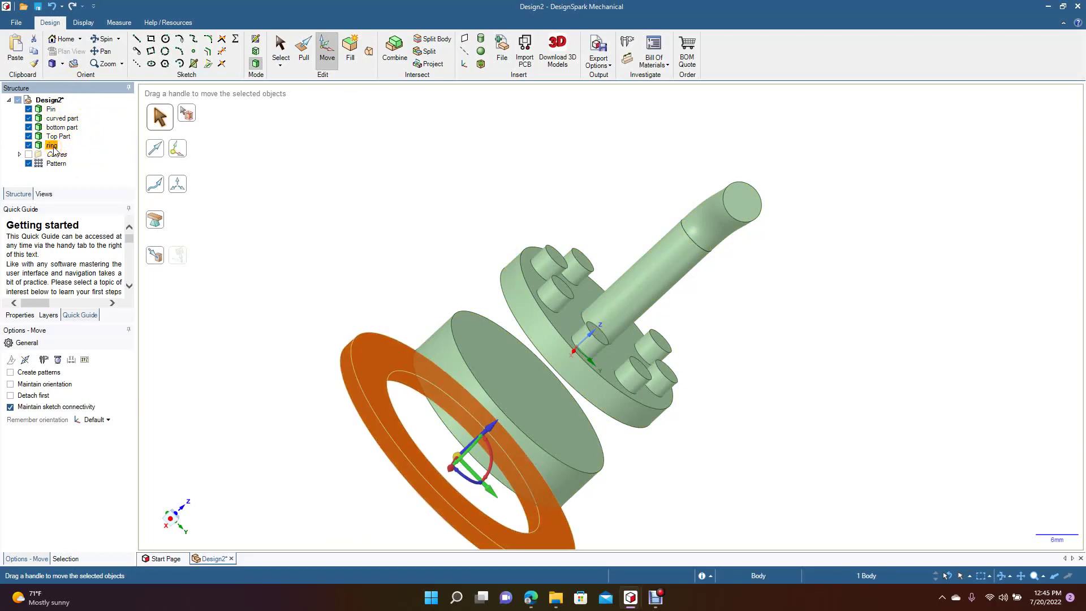
mouse_move(53, 149)
left_mouse_down()
mouse_move(69, 105)
mouse_move(60, 118)
left_mouse_up()
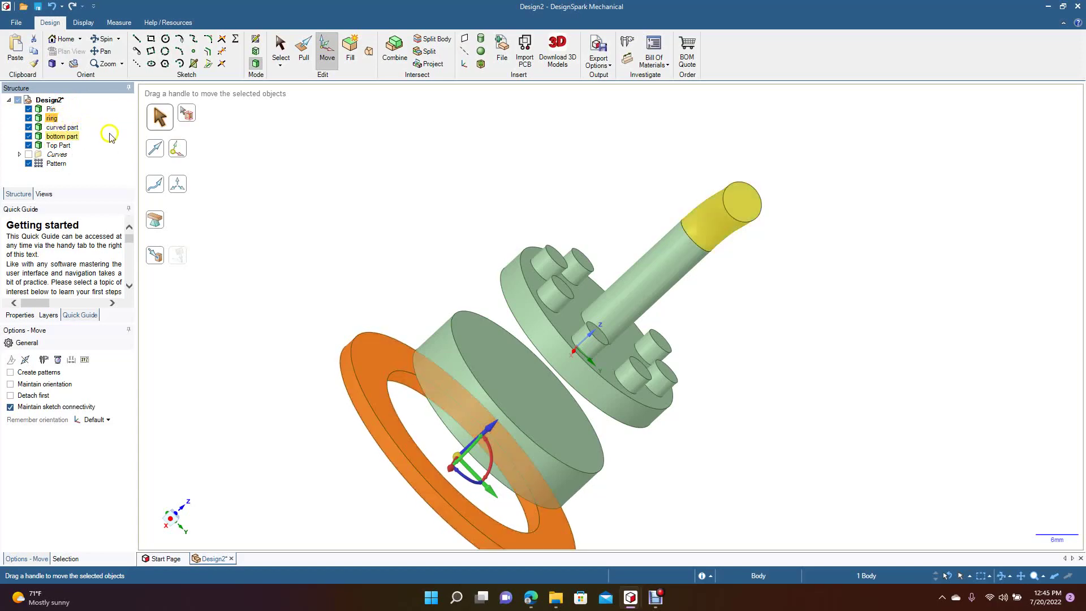
Select the bottom part in the structure tree, and collapse and re-expand the Design2 node
left_click(60, 136)
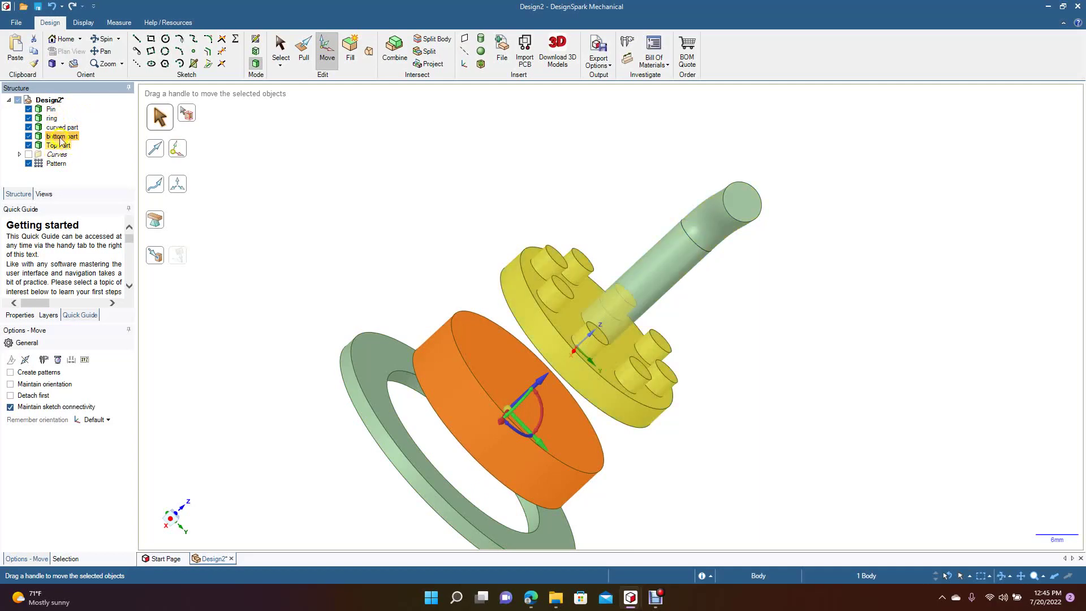
left_click(9, 100)
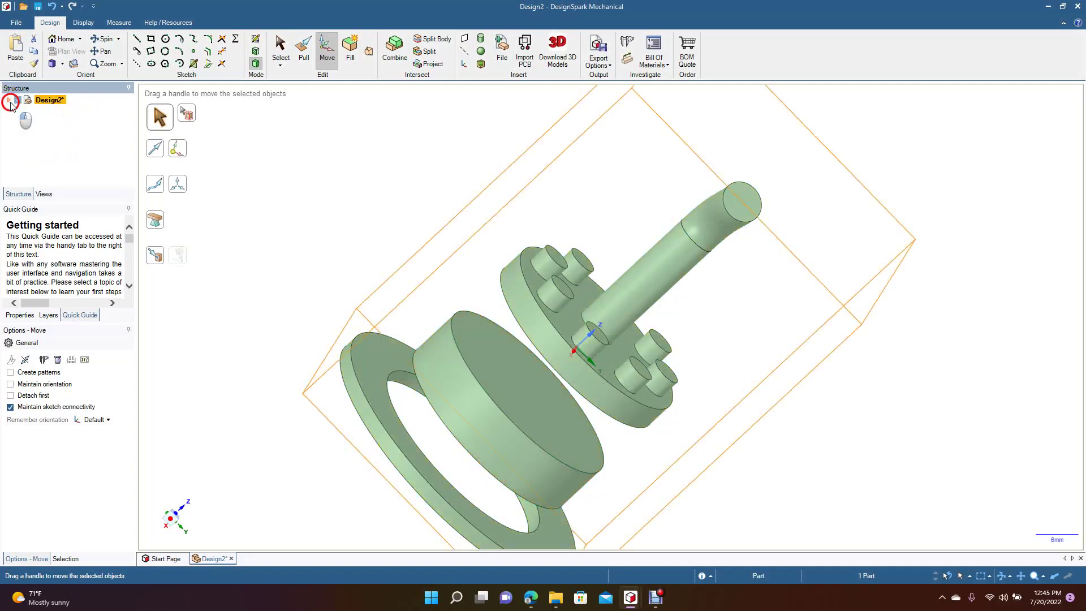
left_click(9, 100)
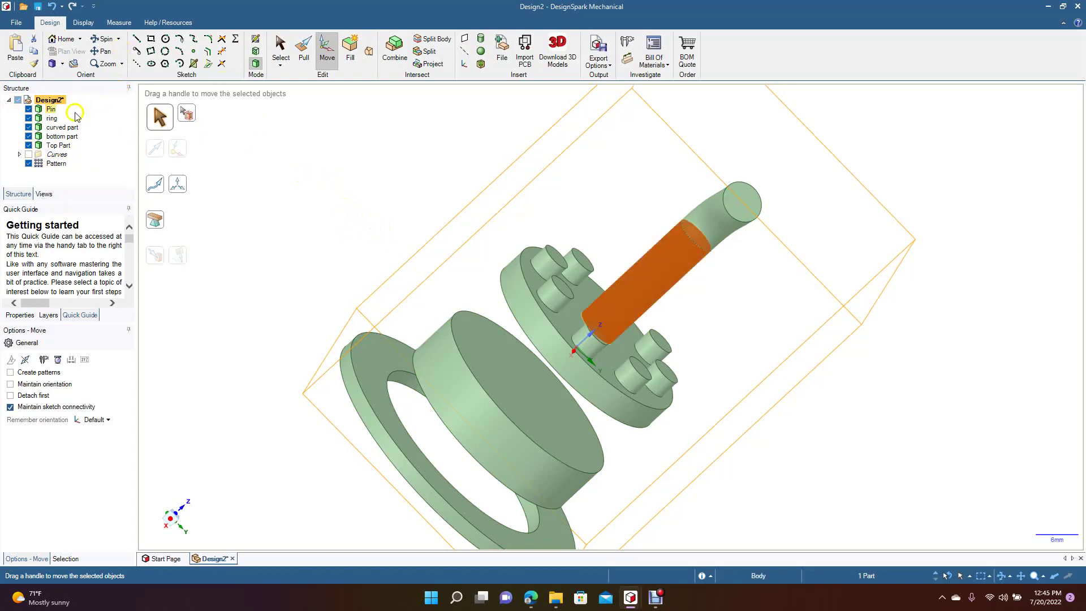
Activate the Pull tool with the No merge option
left_click(304, 49)
left_click(81, 361)
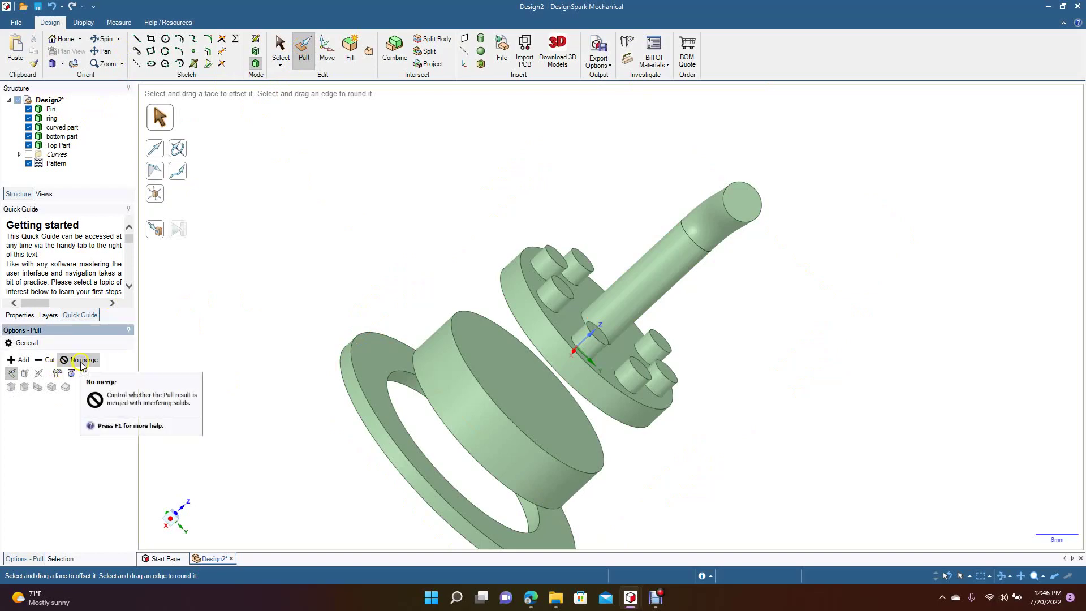